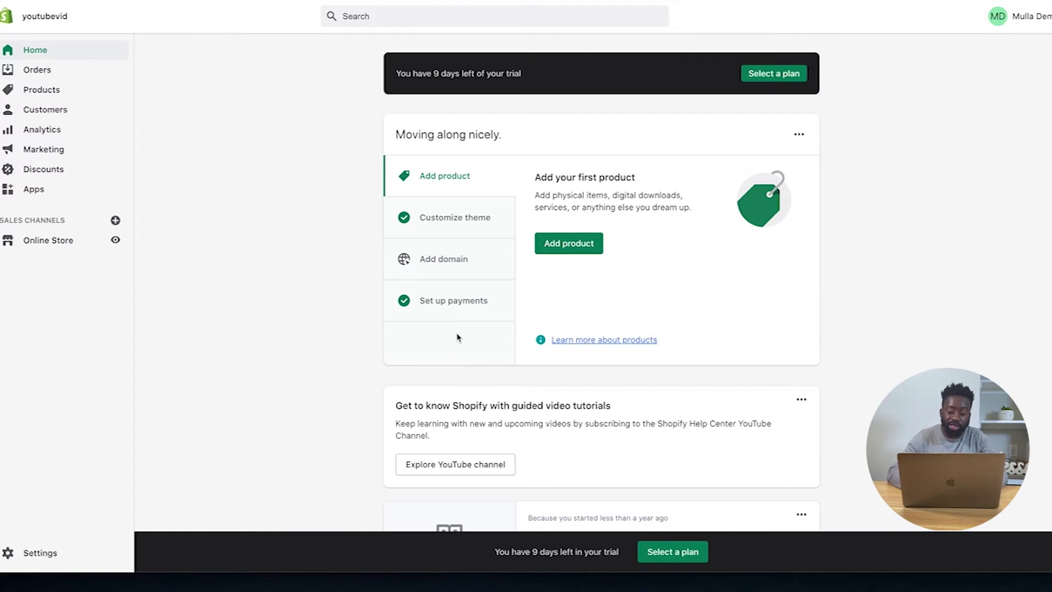
# - Go to the Online Store themes page and preview the Debut theme's storefront
pyautogui.click(467, 218)
pyautogui.click(580, 247)
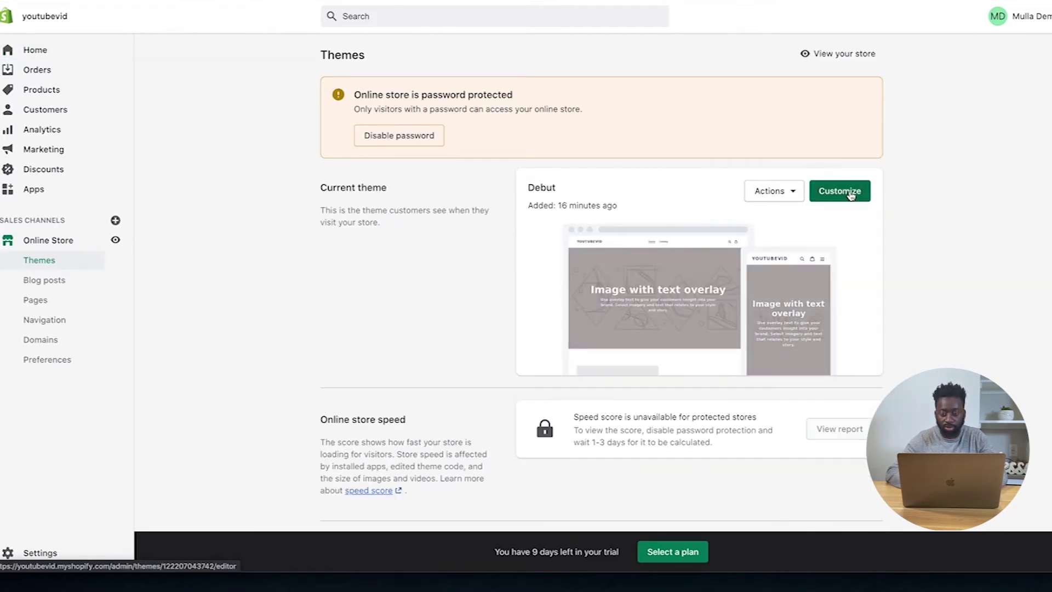
pyautogui.click(802, 192)
pyautogui.click(760, 230)
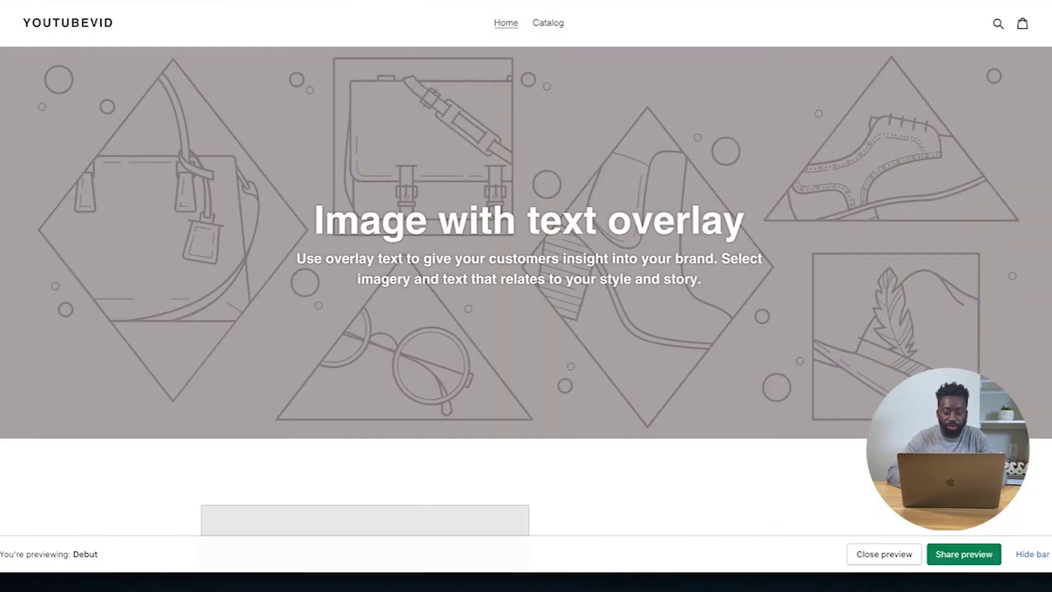
# - Browse the Debut storefront preview, then open Debut in the theme editor
pyautogui.scroll(-20, 569, 282)
pyautogui.scroll(6, 567, 285)
pyautogui.scroll(10, 568, 284)
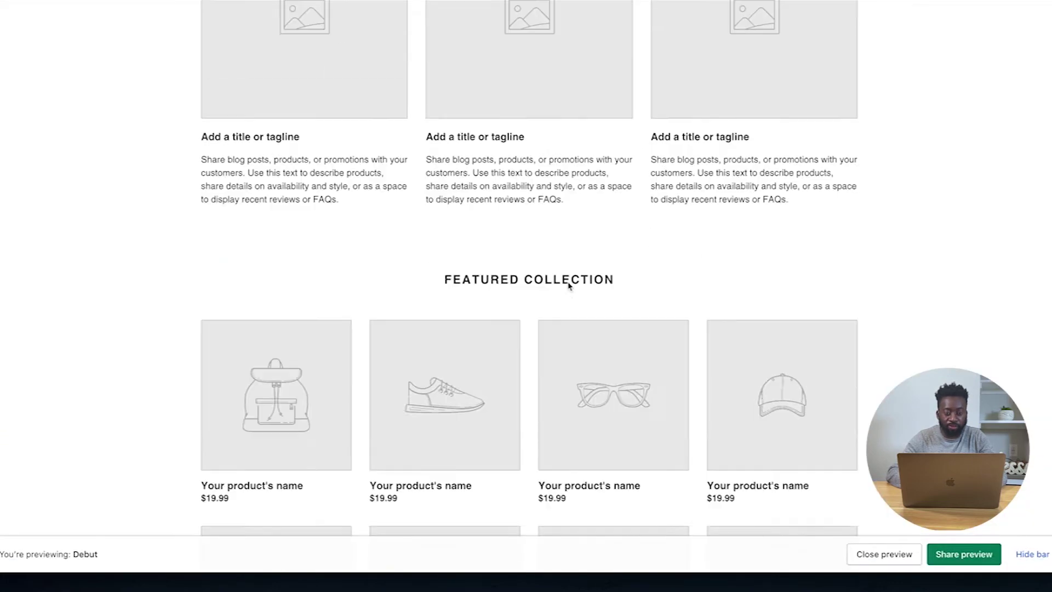
pyautogui.scroll(-8, 568, 285)
pyautogui.scroll(14, 570, 286)
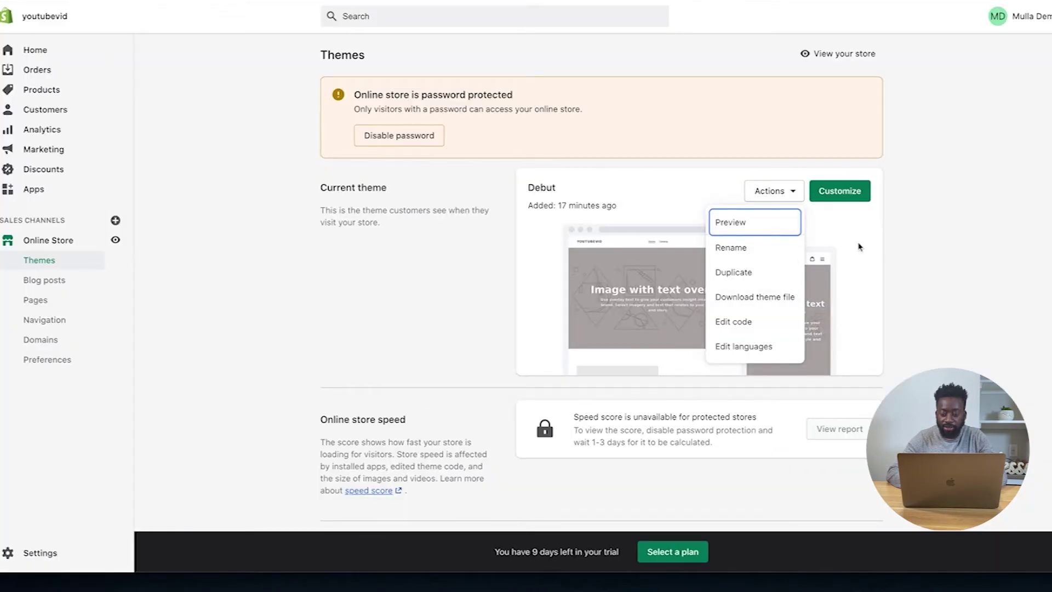
pyautogui.click(855, 199)
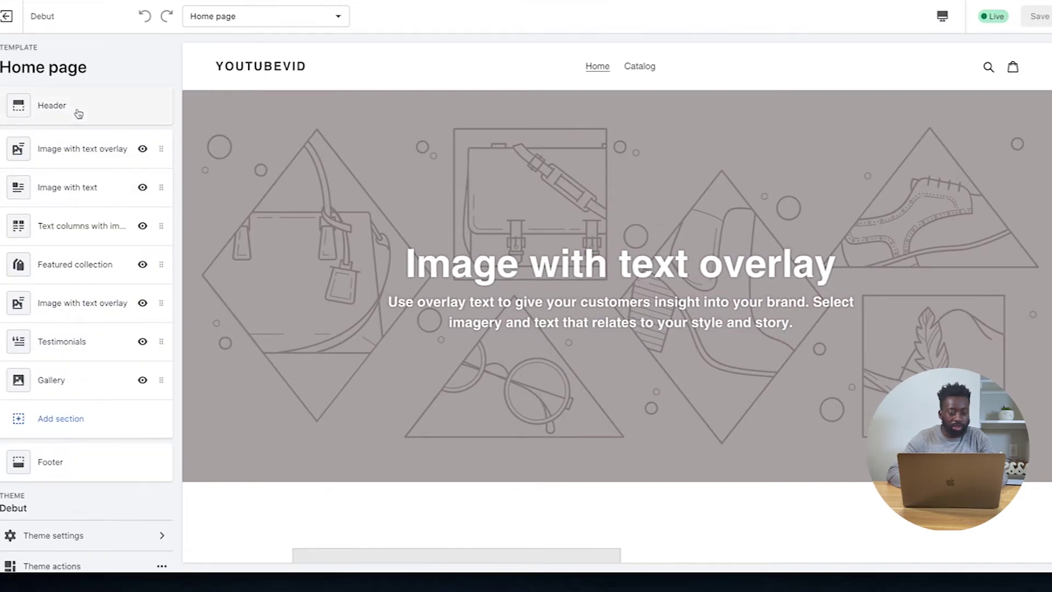
# - Upload the minimalist logo PNG from Finder and set it as the header logo
pyautogui.click(78, 111)
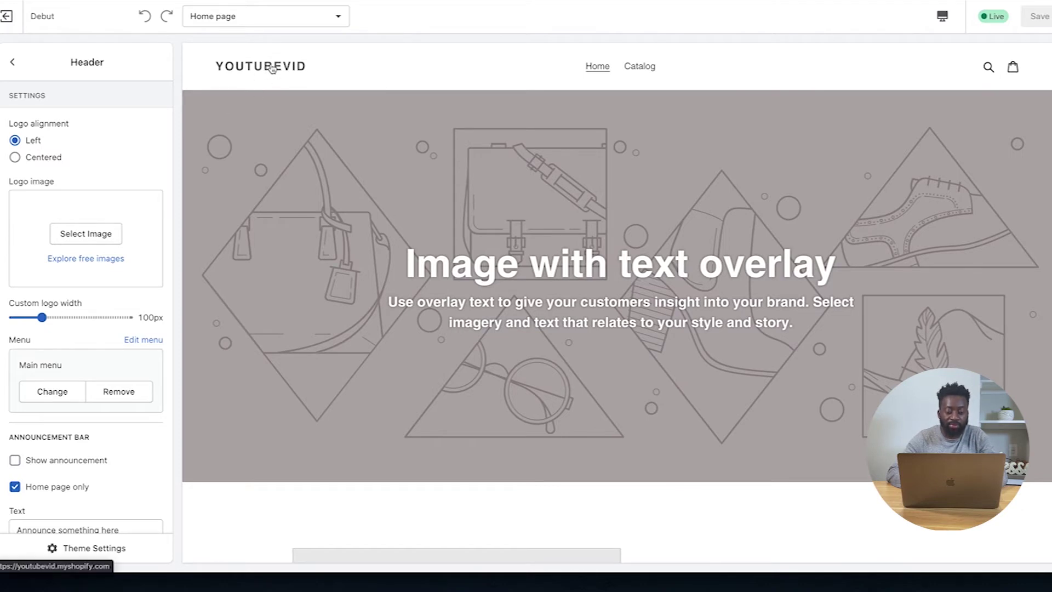
pyautogui.click(86, 234)
pyautogui.press('super+Tab')
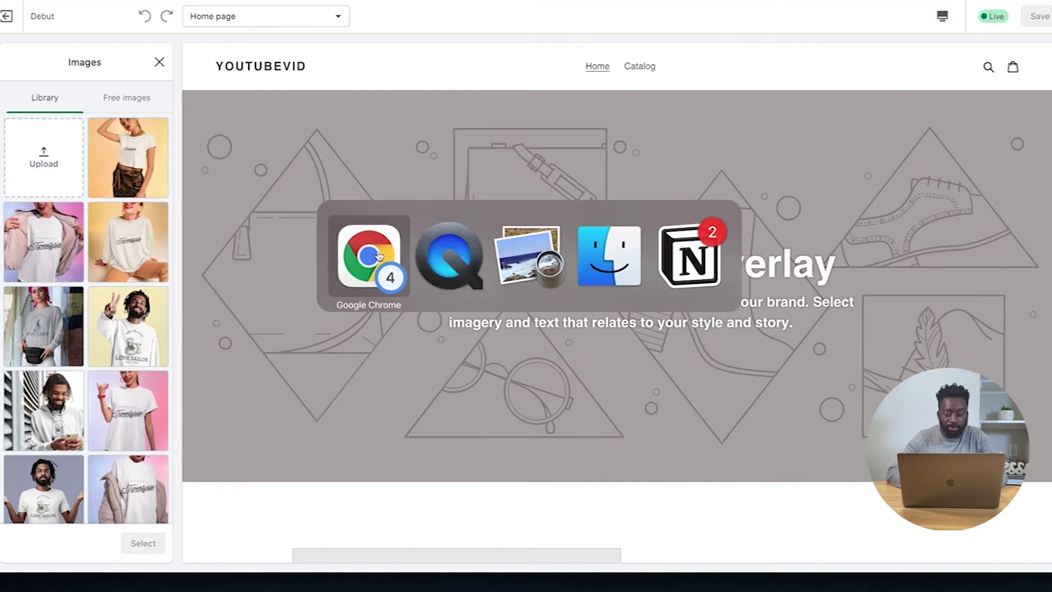
pyautogui.click(695, 247)
pyautogui.press('super+Tab')
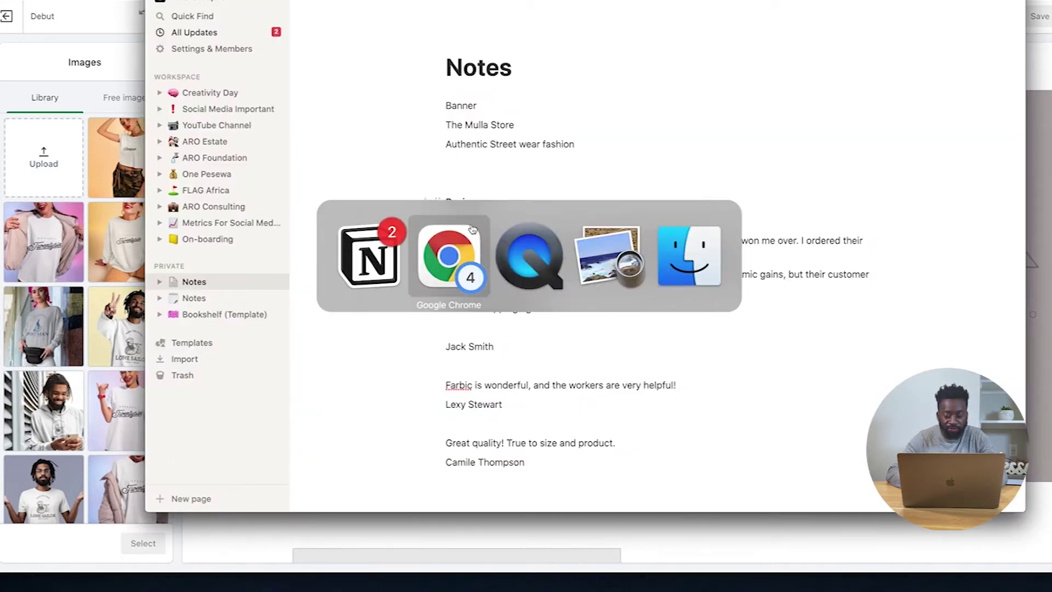
pyautogui.click(694, 253)
pyautogui.hscroll(-5, 472, 170)
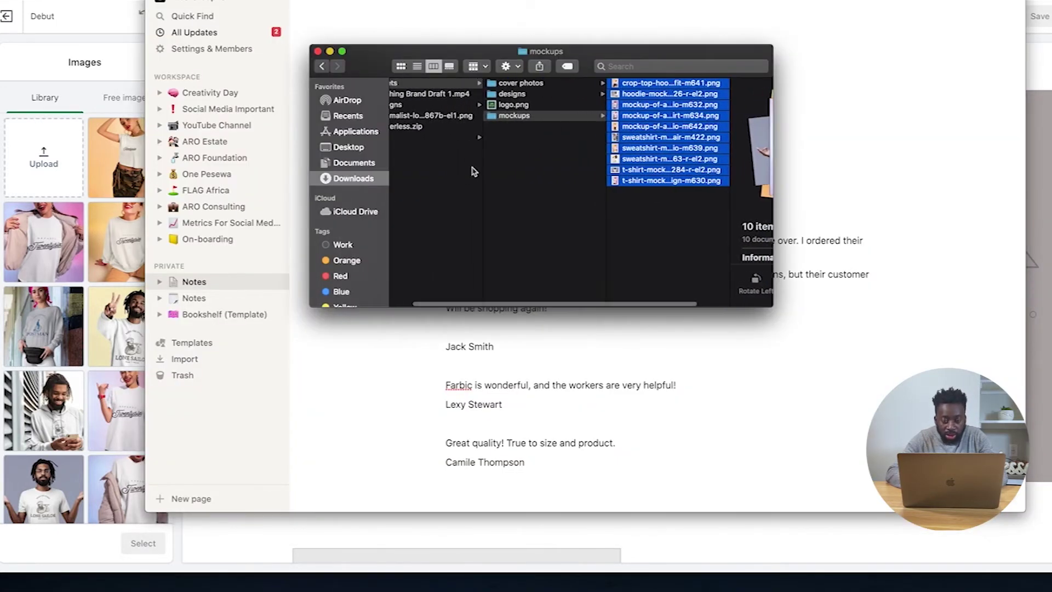
pyautogui.hscroll(-1, 480, 162)
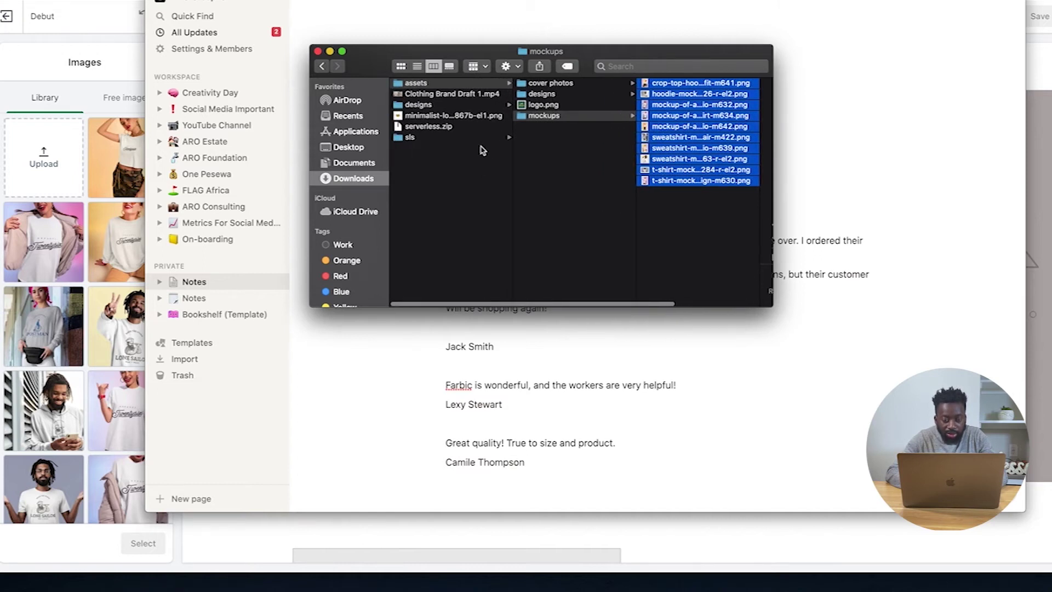
pyautogui.click(475, 116)
pyautogui.moveTo(467, 118); pyautogui.dragTo(60, 164)
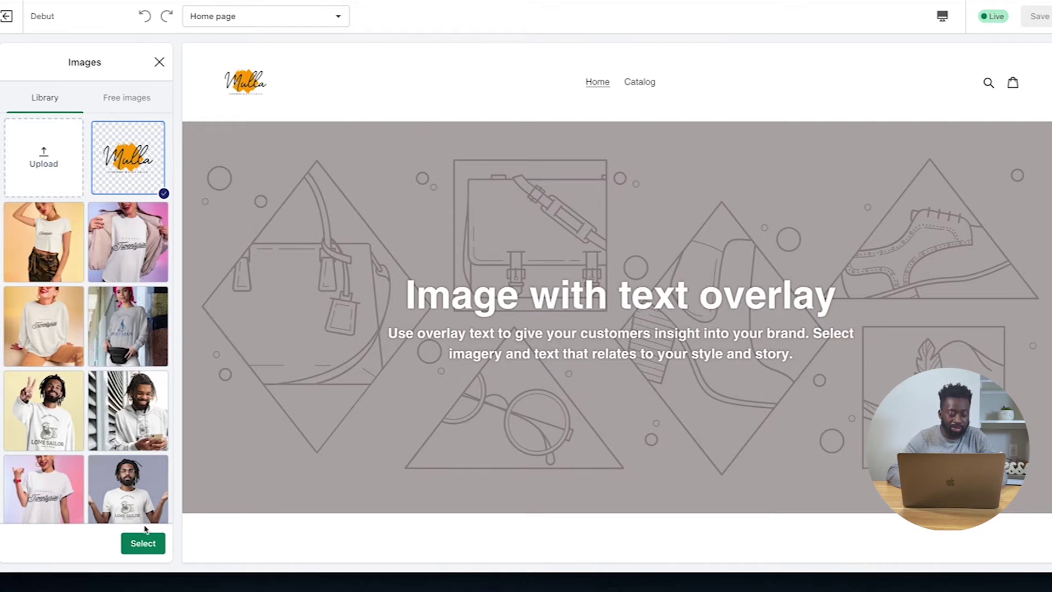
pyautogui.click(143, 543)
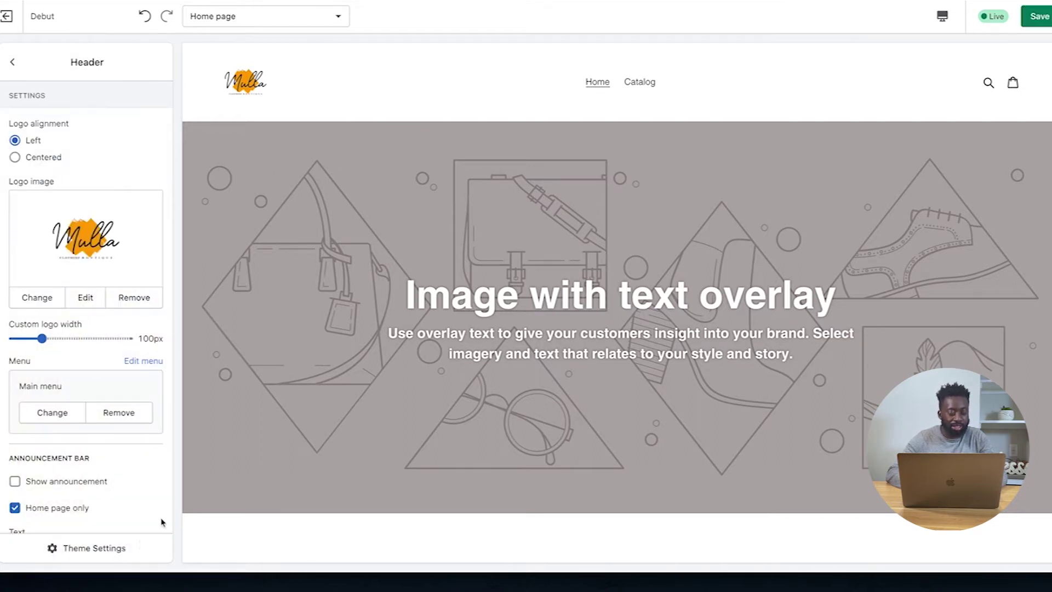
# - Shrink the header's custom logo width to 85px
pyautogui.moveTo(43, 338)
pyautogui.mouseDown()
pyautogui.moveTo(88, 338)
pyautogui.moveTo(35, 338)
pyautogui.mouseUp()
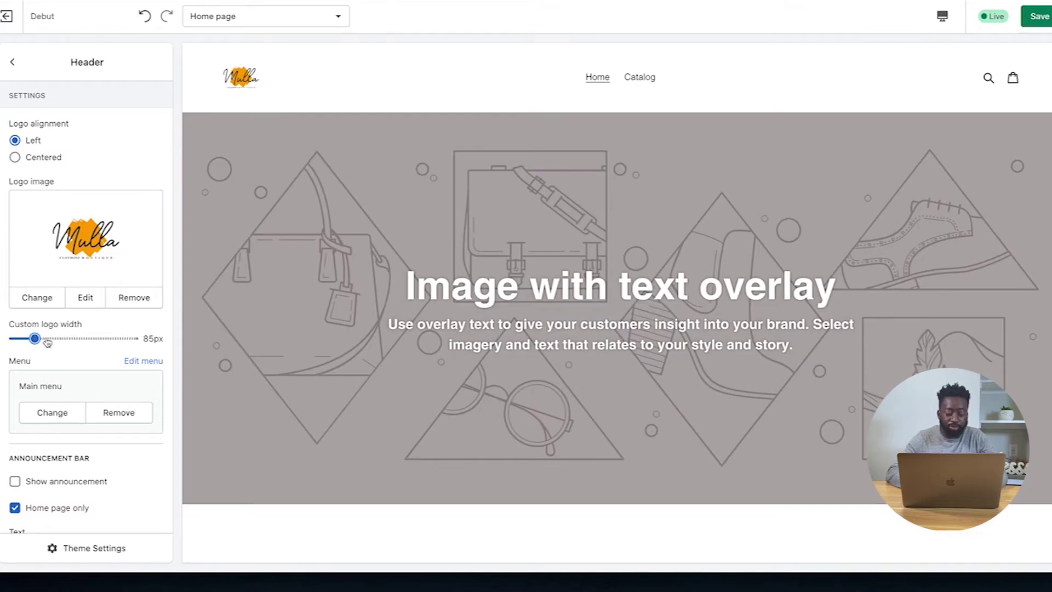
pyautogui.scroll(-5, 82, 413)
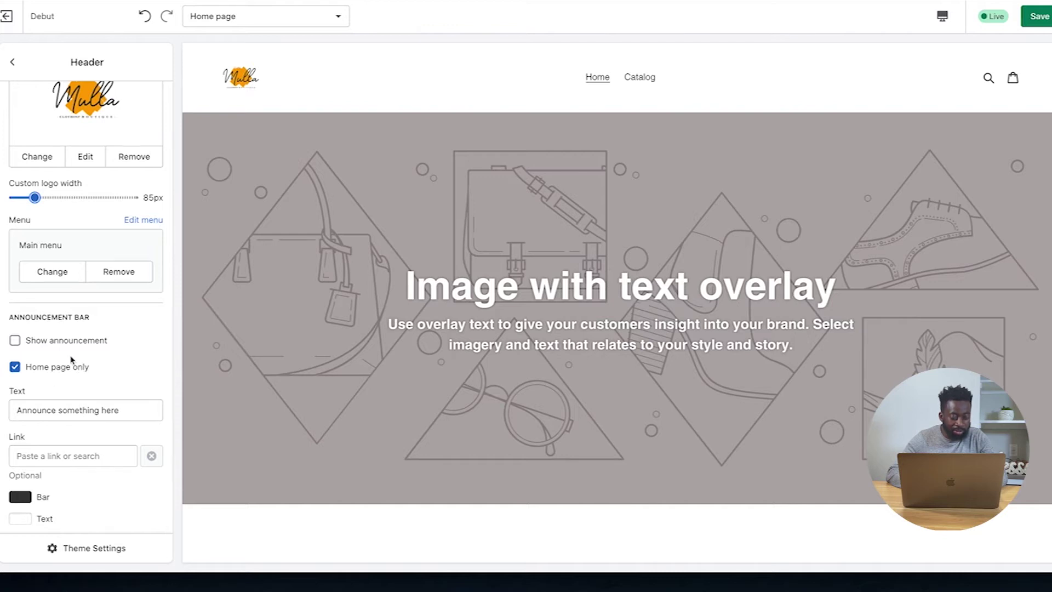
pyautogui.scroll(5, 71, 359)
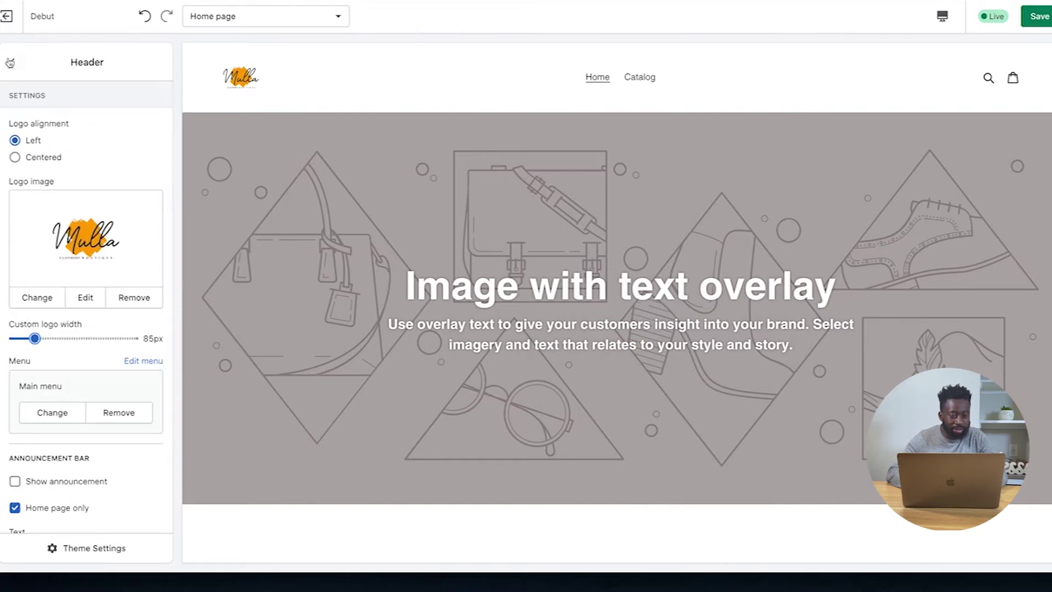
pyautogui.click(10, 62)
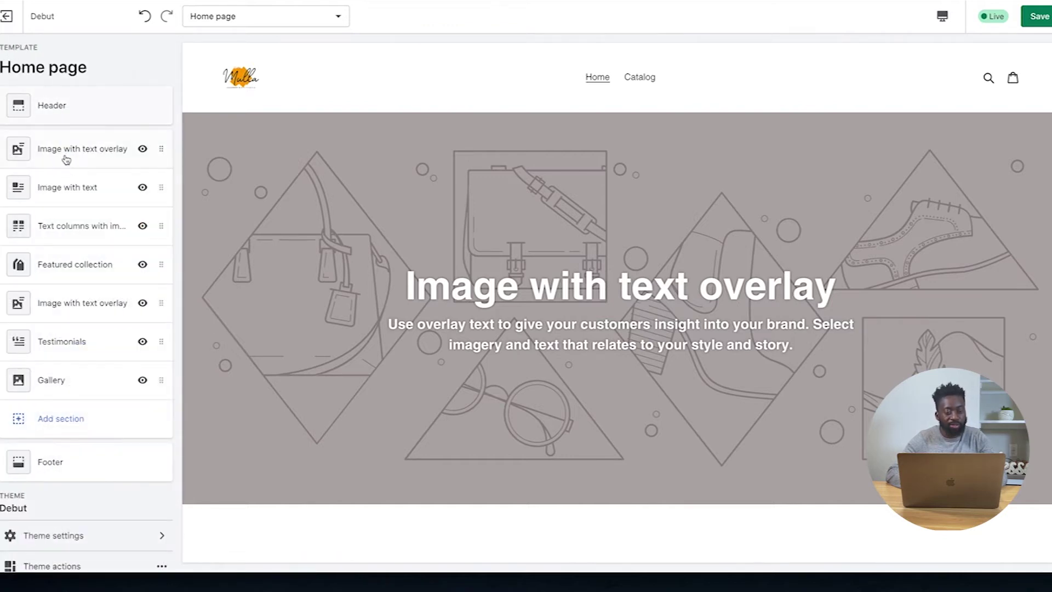
# - Set the Image with text overlay banner to the clothes-on-hangers library photo
pyautogui.click(67, 159)
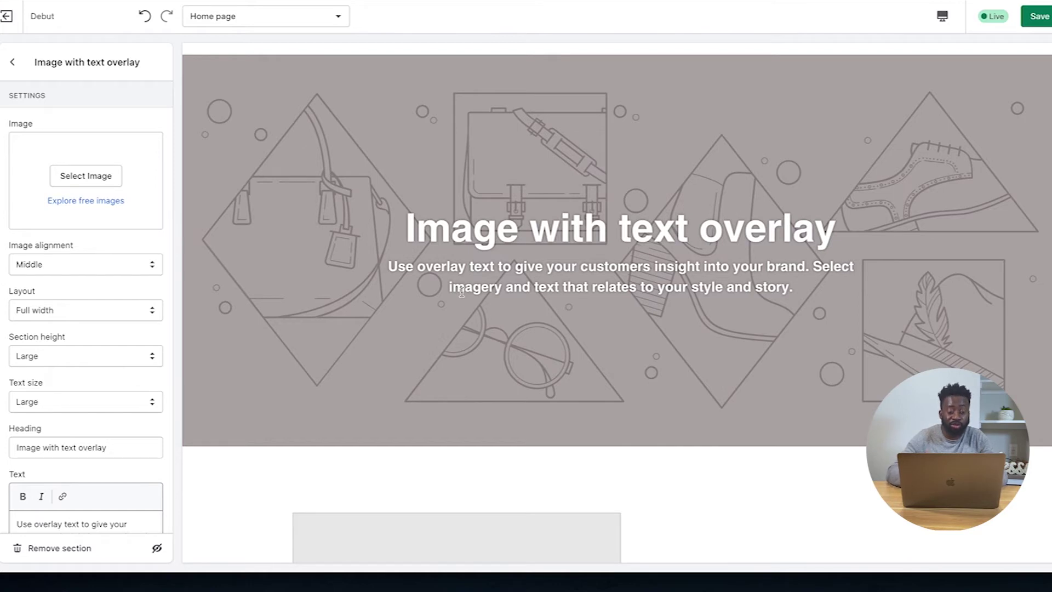
pyautogui.click(99, 175)
pyautogui.scroll(-5, 72, 375)
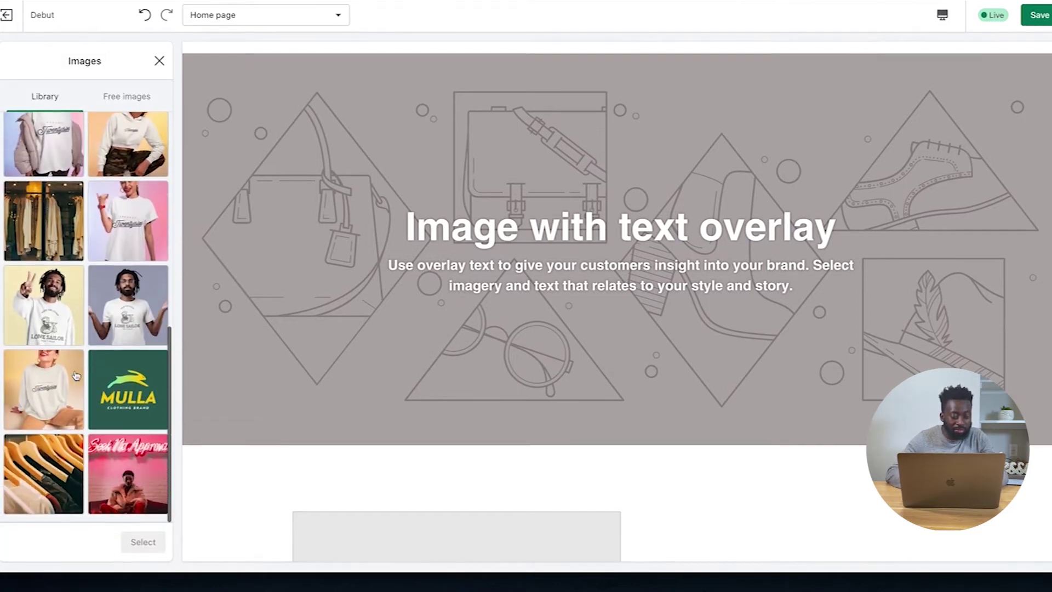
pyautogui.click(52, 485)
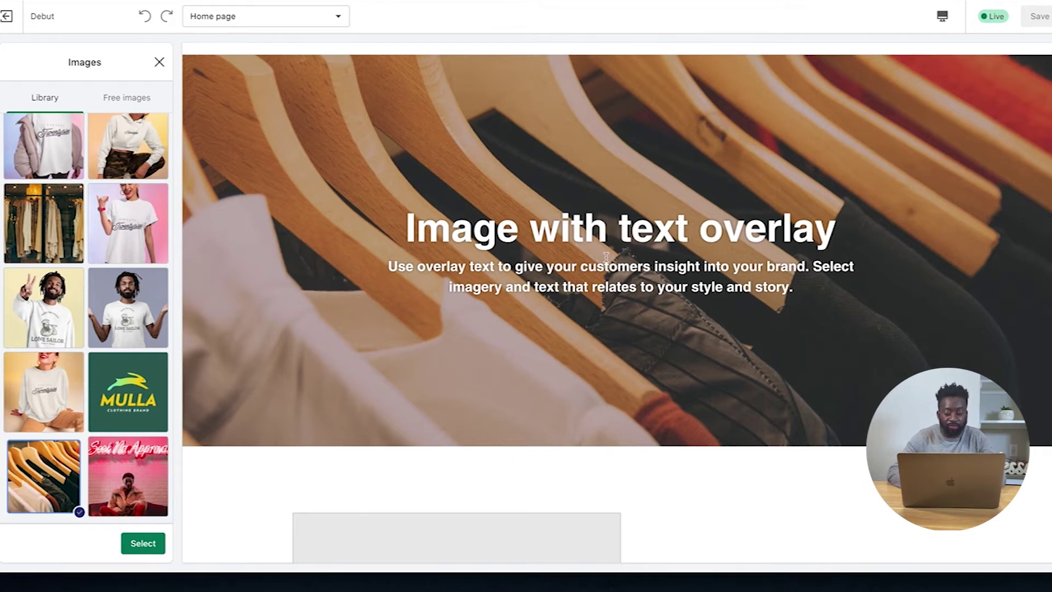
pyautogui.scroll(2, 606, 256)
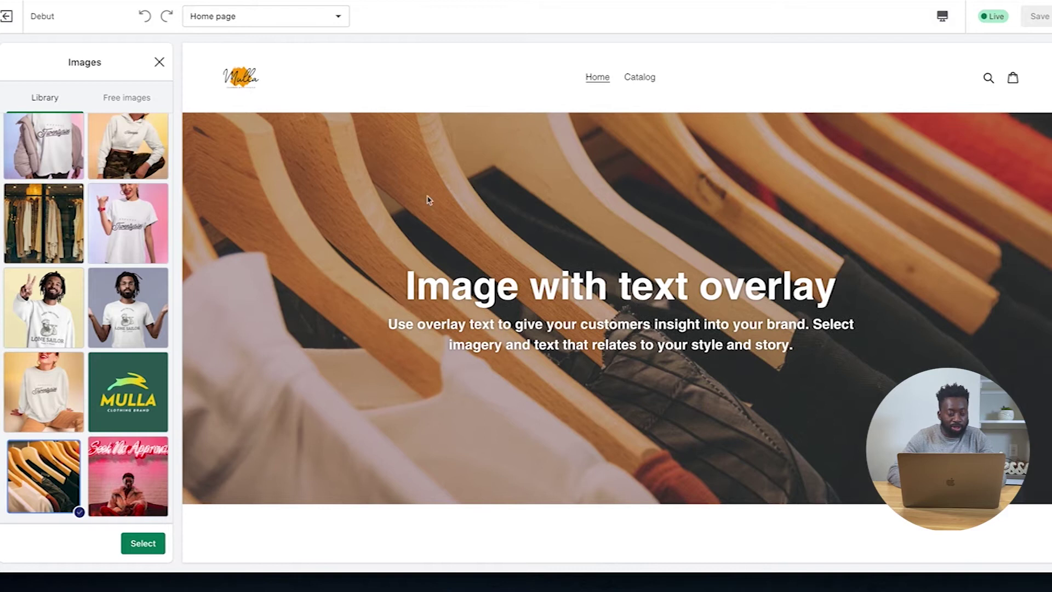
pyautogui.click(156, 548)
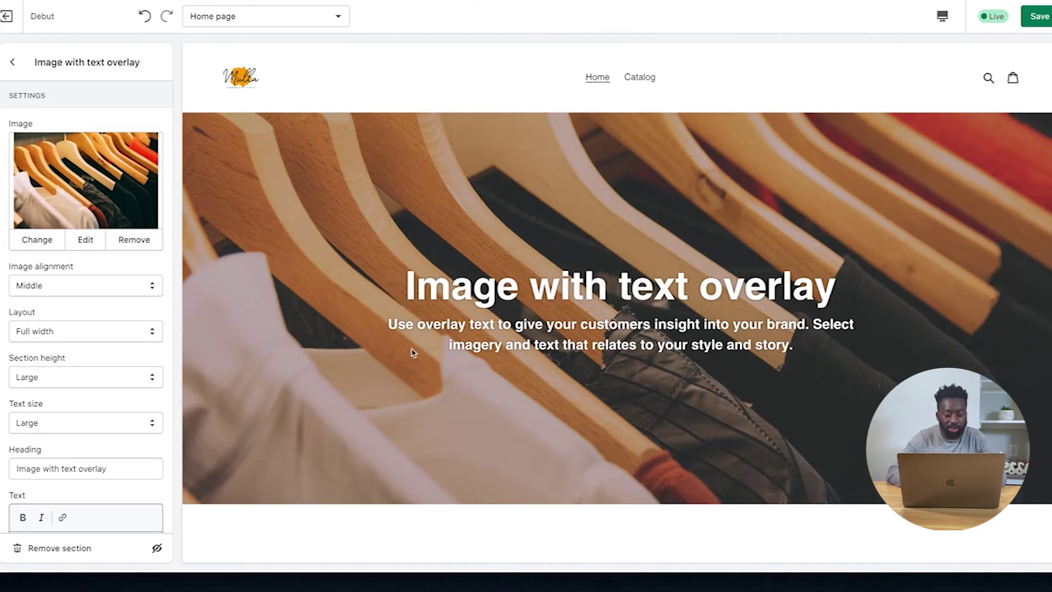
# - Paste 'The Mulla Store' from the Notion notes as the banner heading
pyautogui.press('super+Tab')
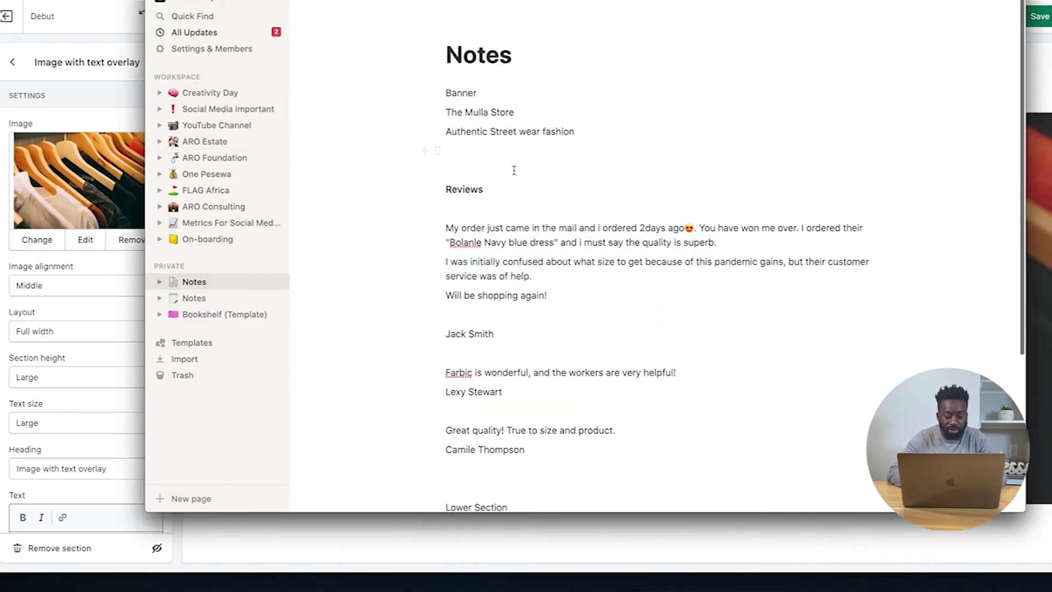
pyautogui.tripleClick(497, 113)
pyautogui.press('super+c')
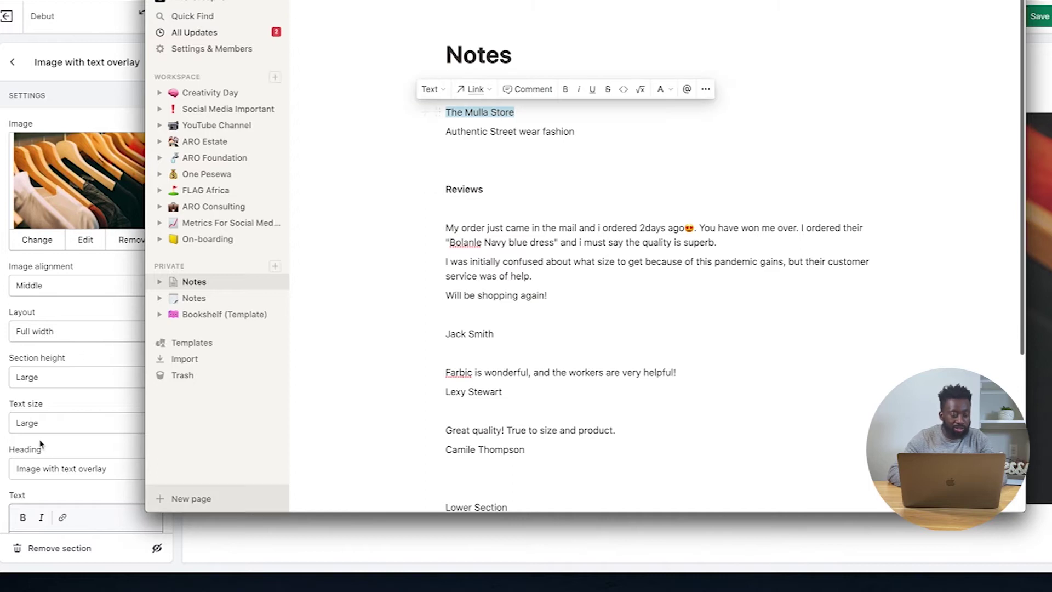
pyautogui.click(48, 347)
pyautogui.scroll(-2, 47, 347)
pyautogui.tripleClick(58, 423)
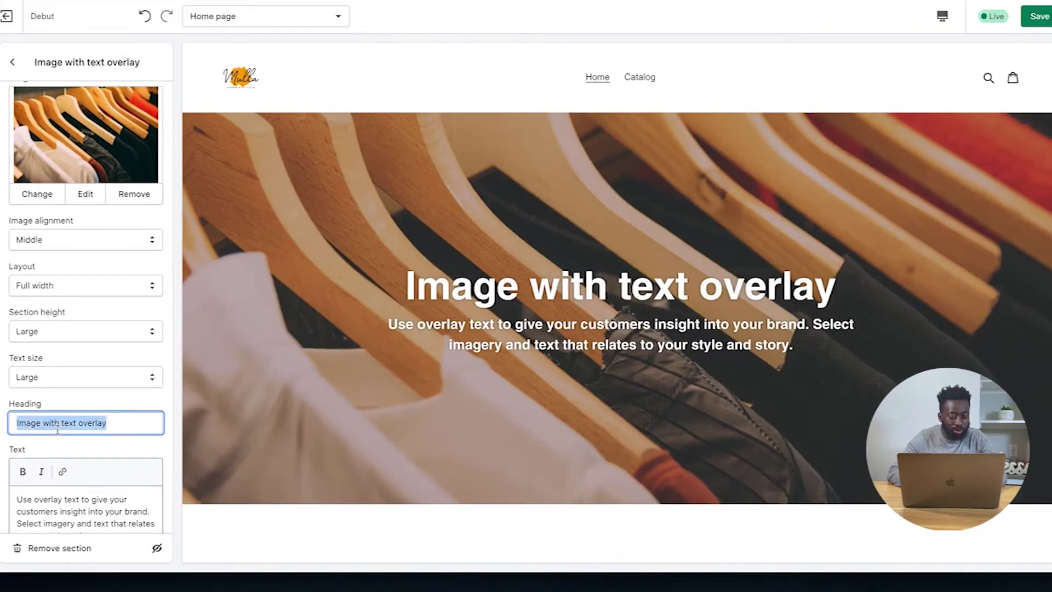
pyautogui.press('super+v')
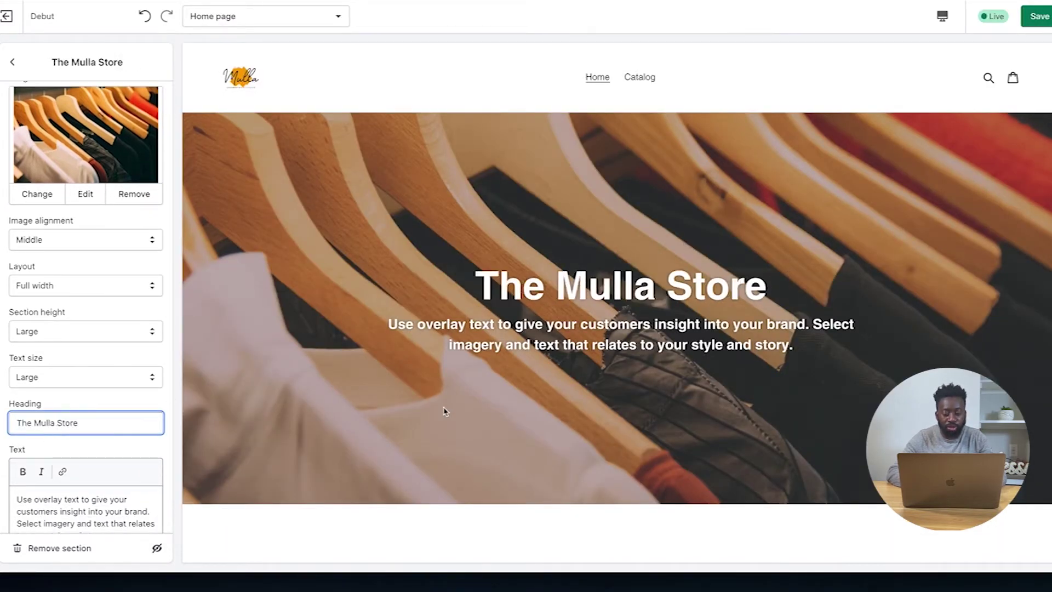
# - Replace the banner's placeholder body text with 'Authentic Street wear fashion'
pyautogui.press('super+Tab')
pyautogui.tripleClick(500, 132)
pyautogui.press('super+c')
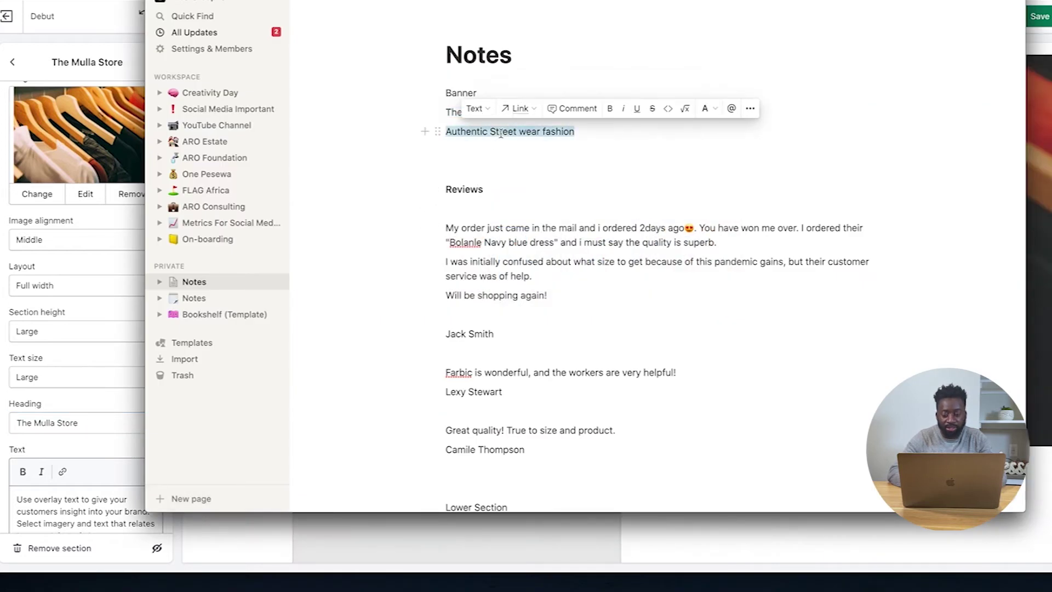
pyautogui.press('super+Tab')
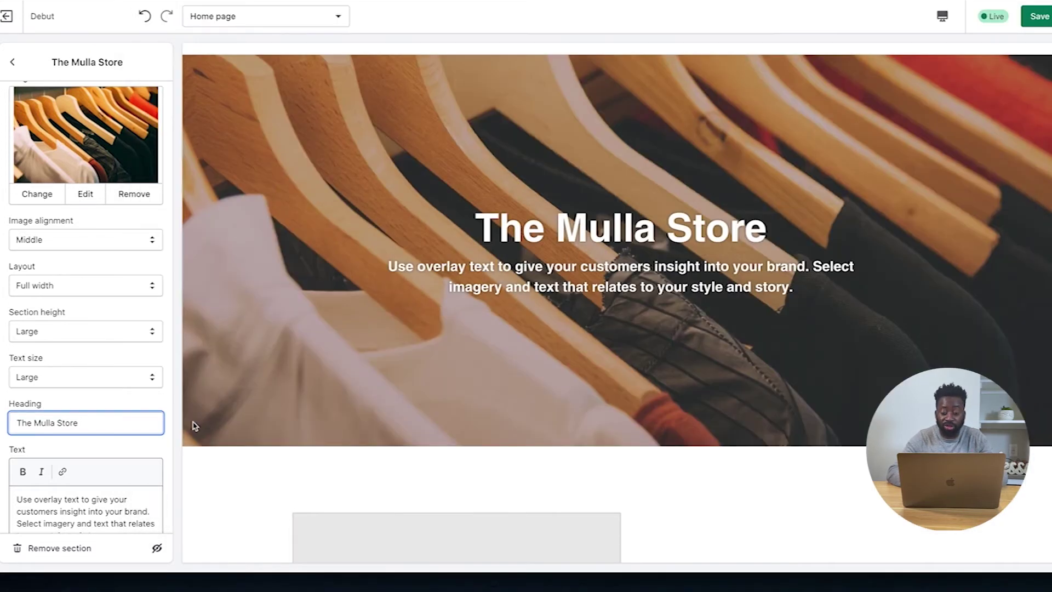
pyautogui.scroll(-3, 100, 417)
pyautogui.tripleClick(93, 420)
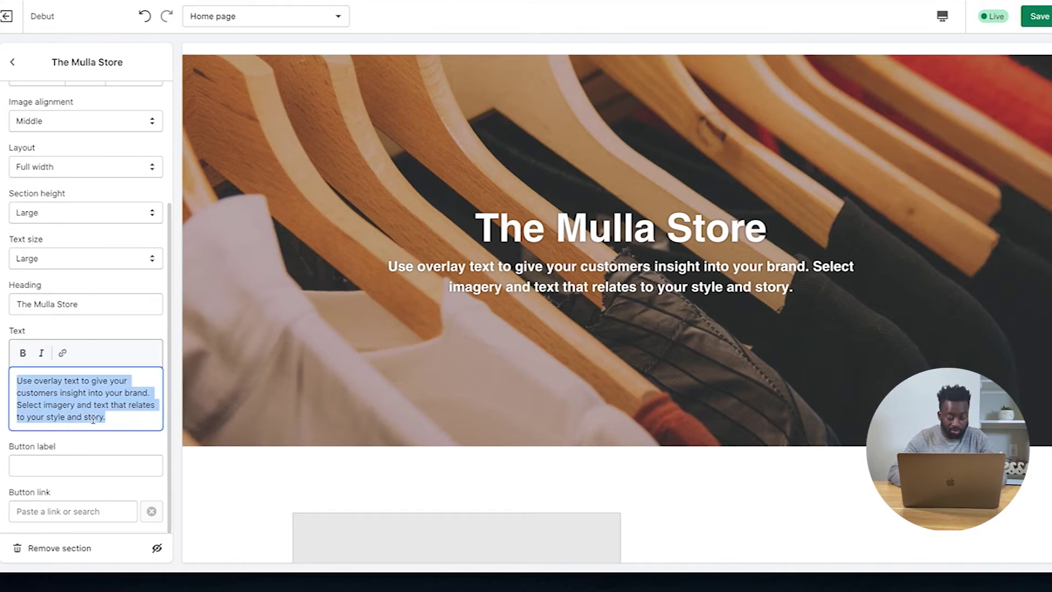
pyautogui.press('Right')
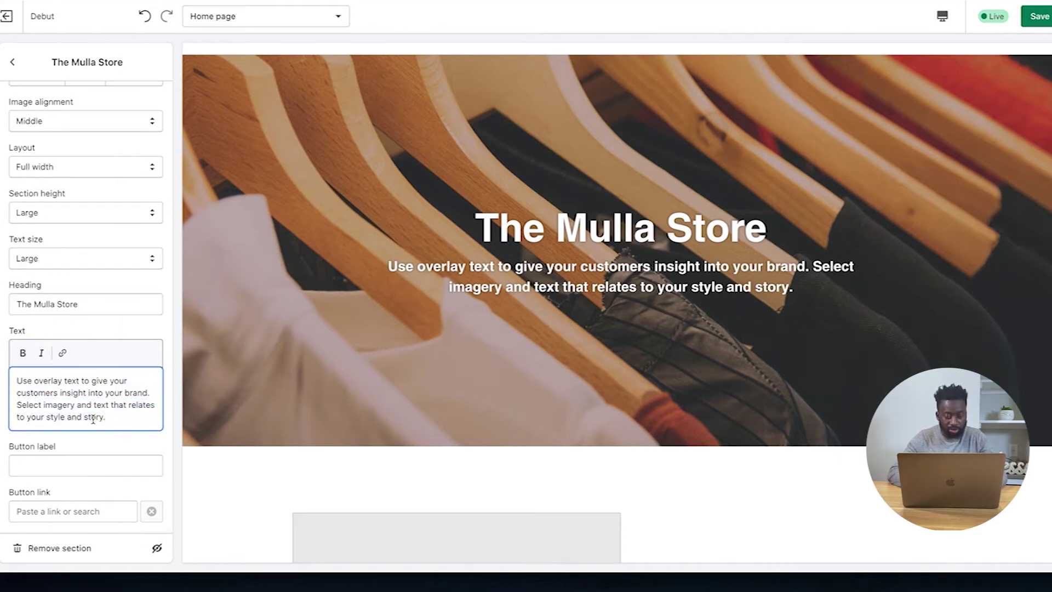
pyautogui.press('super+Tab')
pyautogui.press('super+Tab')
pyautogui.press('super+a')
pyautogui.press('BackSpace')
pyautogui.press('super+v')
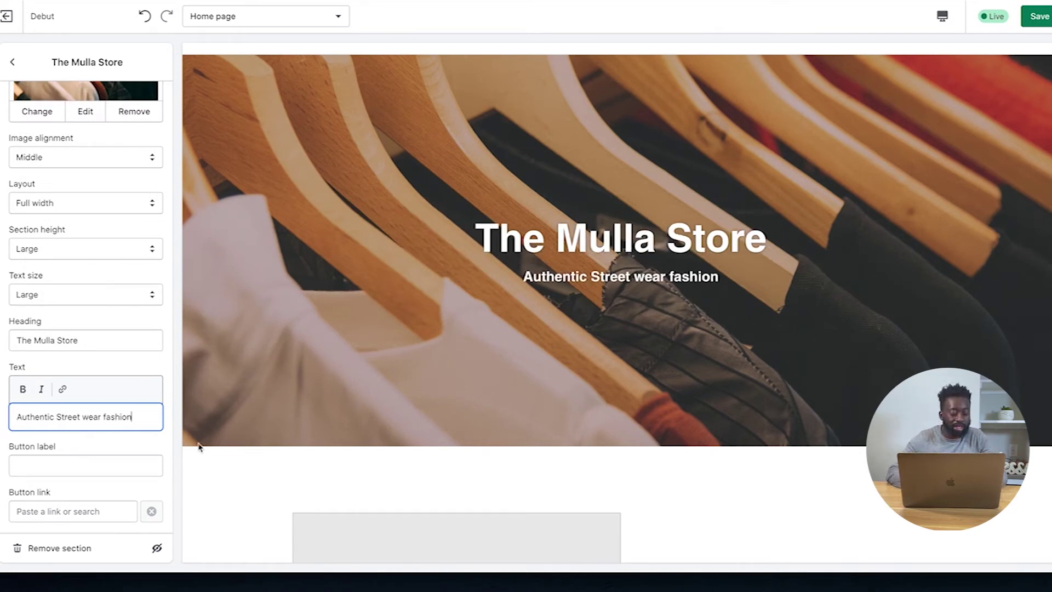
# - Add a SHOP NOW button label linking to All Products
pyautogui.click(39, 467)
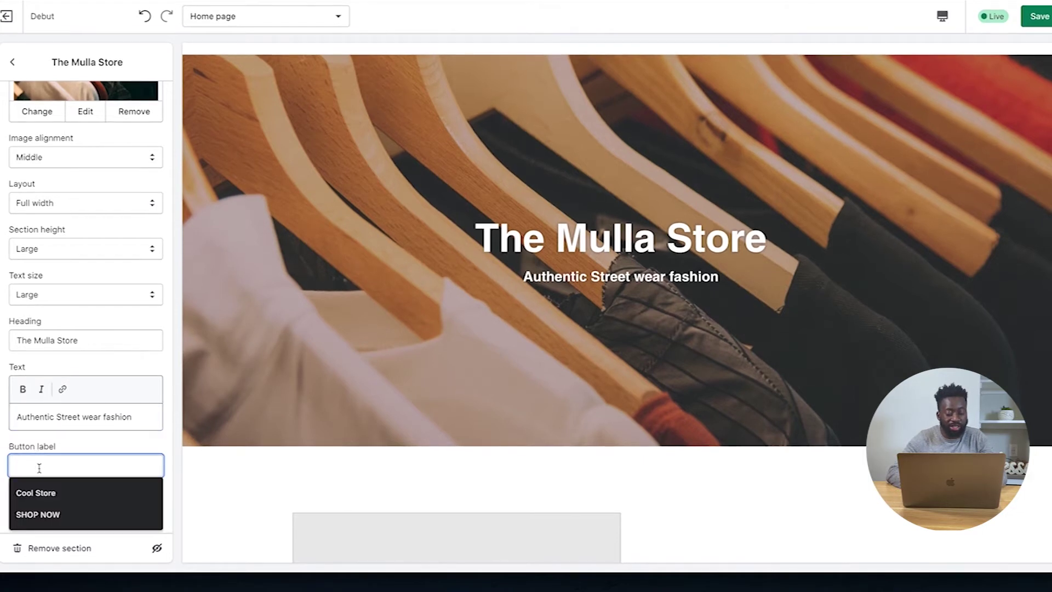
pyautogui.click(44, 515)
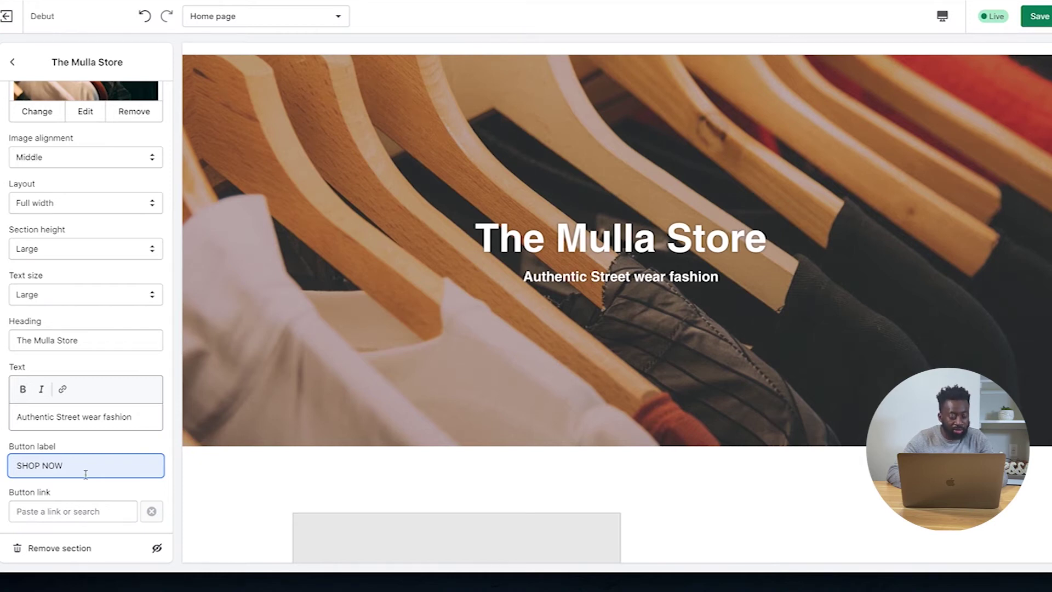
pyautogui.click(70, 510)
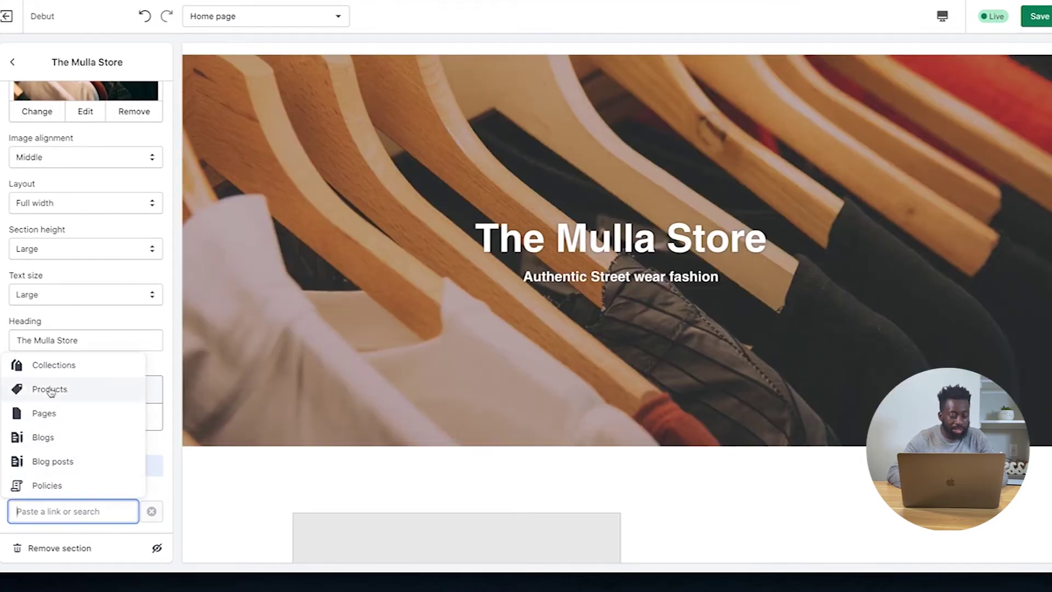
pyautogui.click(55, 397)
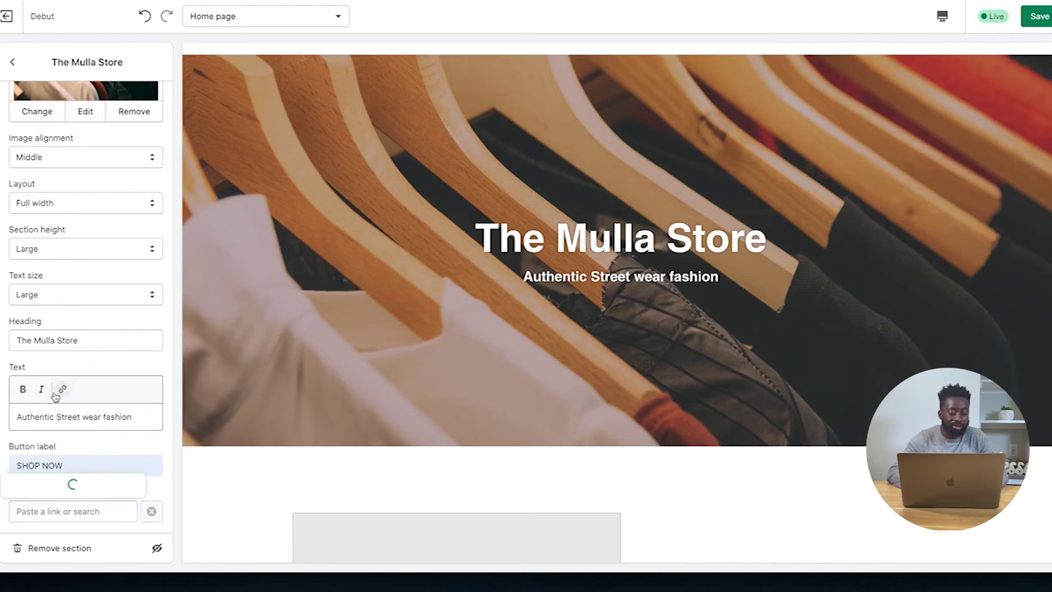
pyautogui.click(96, 484)
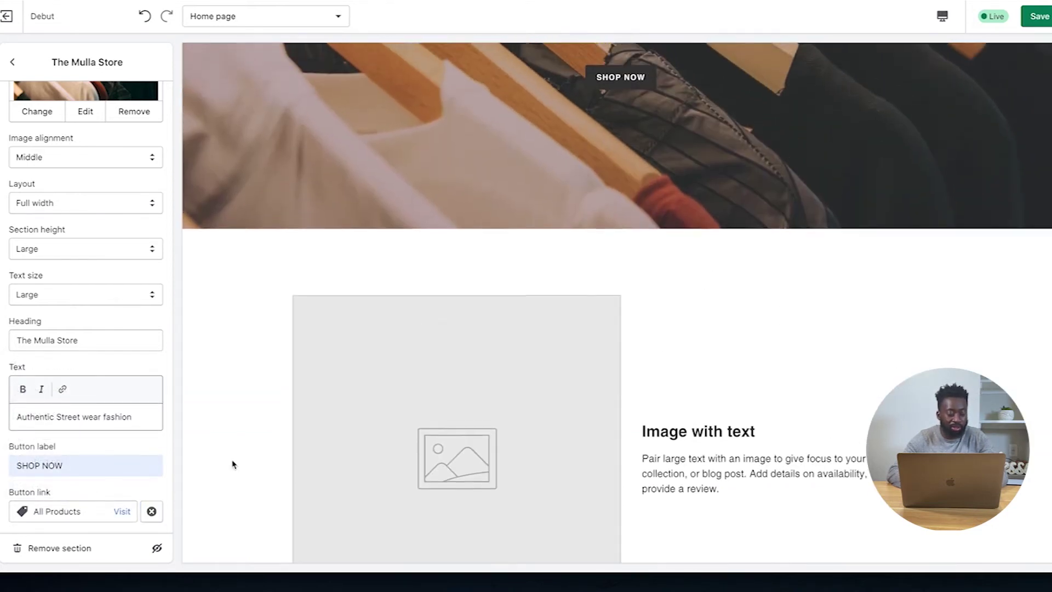
pyautogui.scroll(3, 33, 197)
pyautogui.click(12, 62)
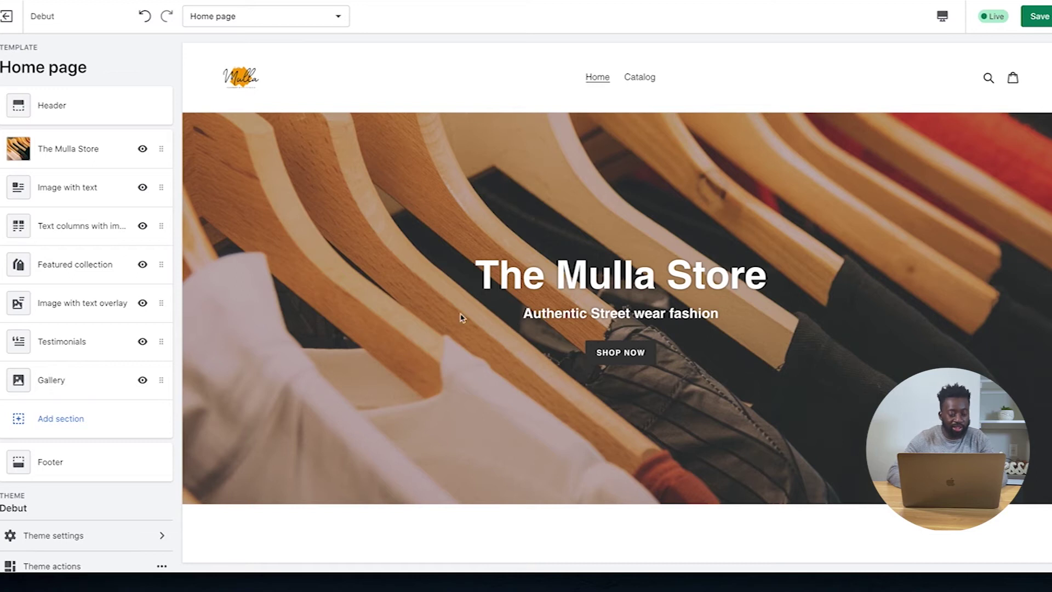
# - Set the Image with text photo to the woman in the sweatshirt, keeping Left alignment
pyautogui.click(68, 196)
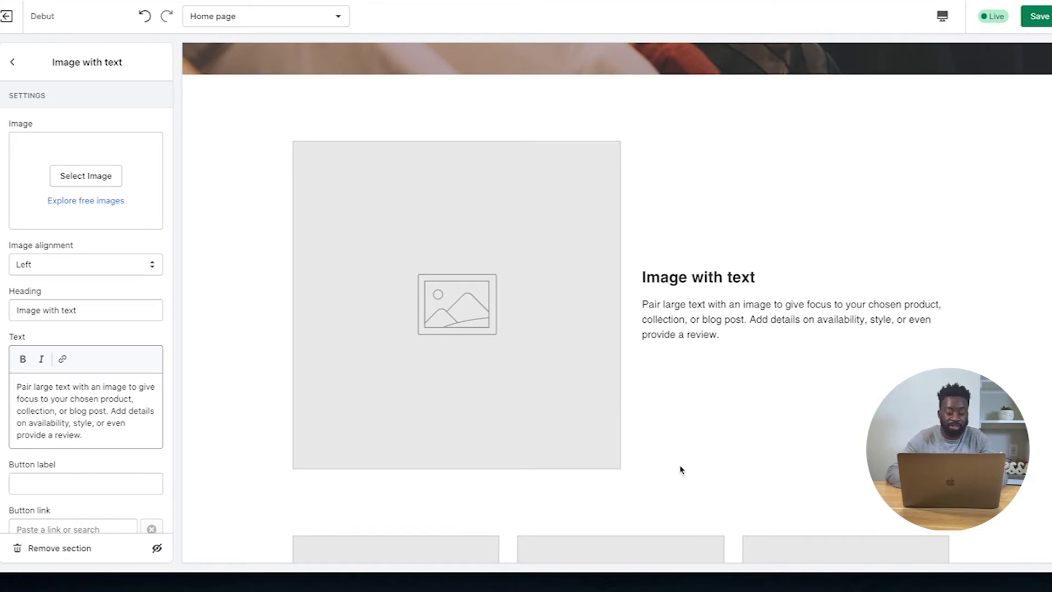
pyautogui.click(74, 176)
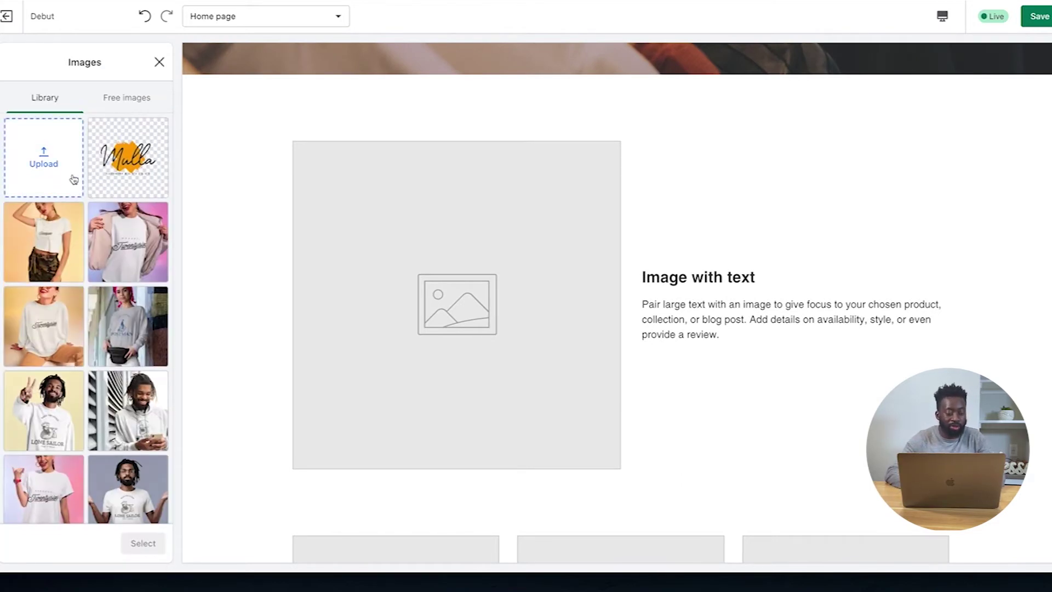
pyautogui.scroll(-5, 88, 339)
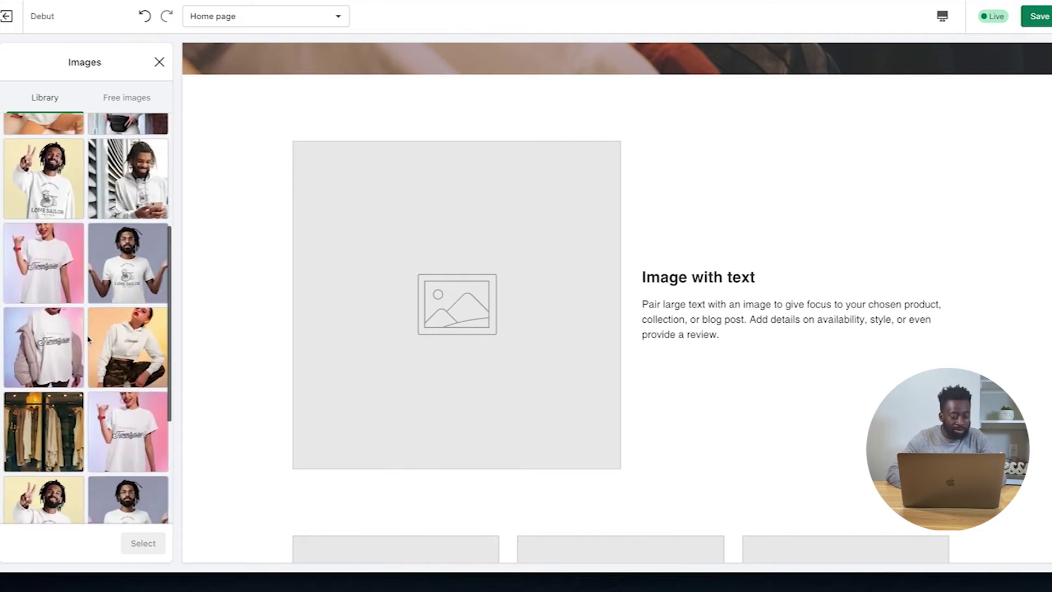
pyautogui.scroll(-4, 87, 340)
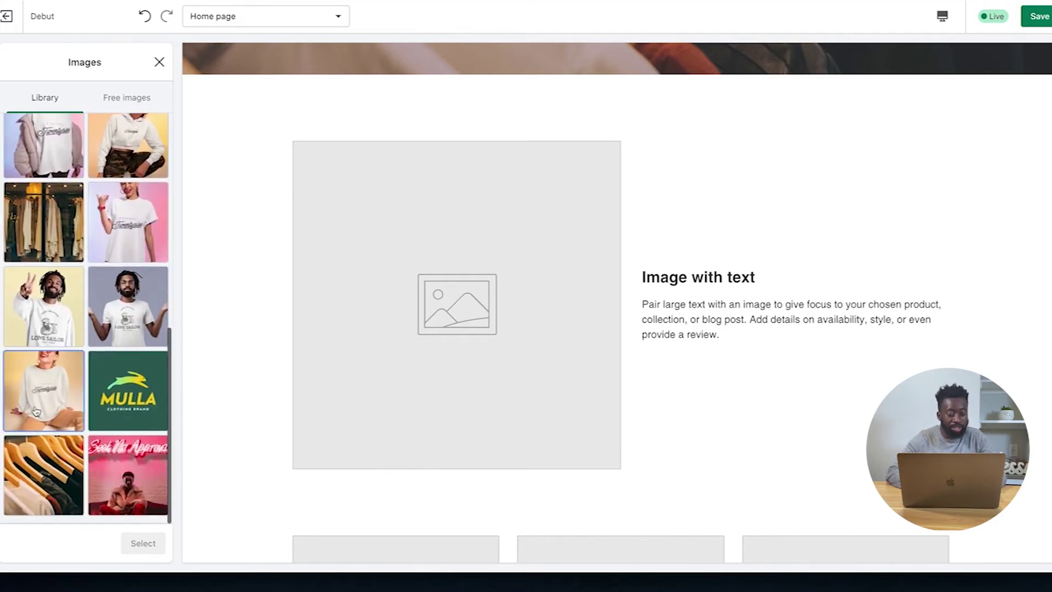
pyautogui.click(36, 411)
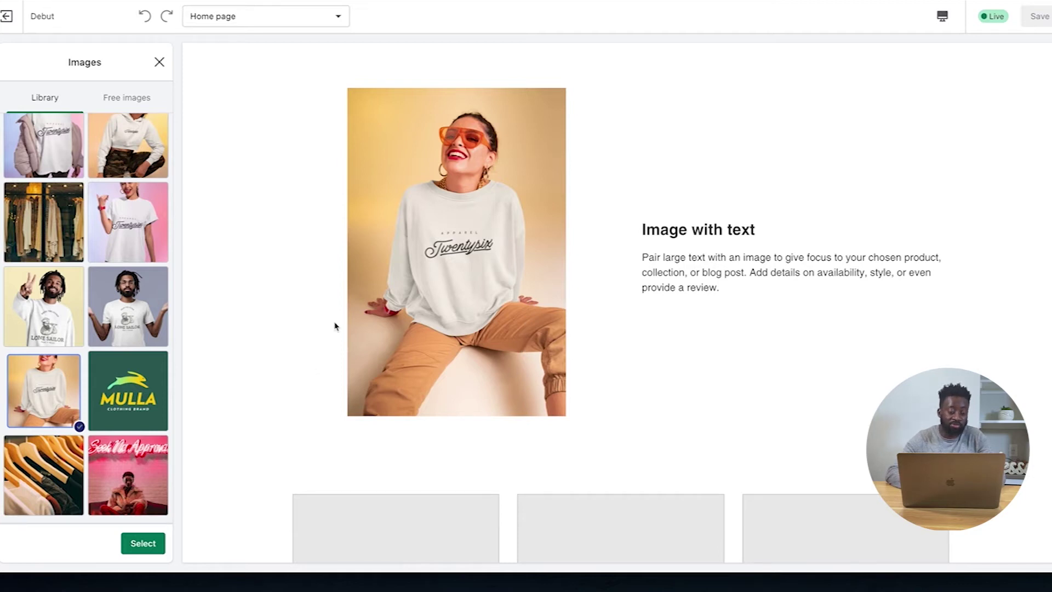
pyautogui.click(134, 543)
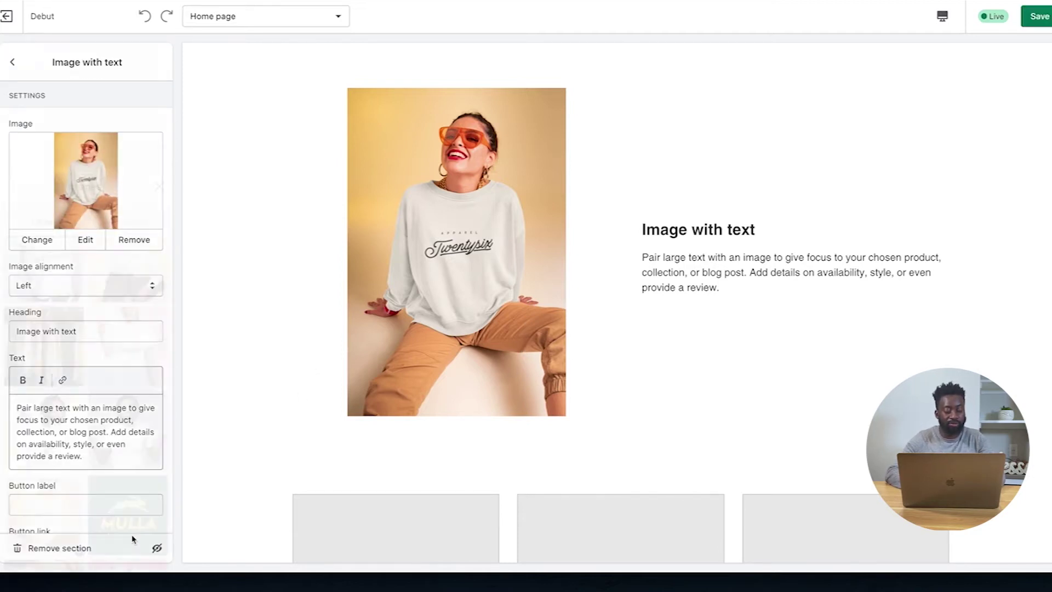
pyautogui.click(55, 286)
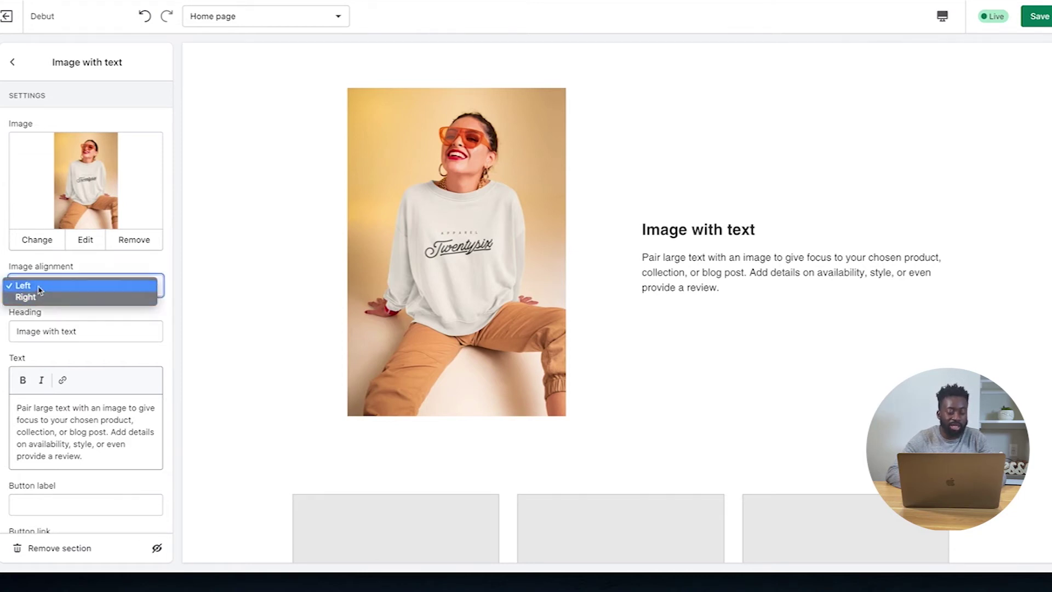
pyautogui.click(153, 317)
# - Head the section 'The Twenty Siz' with text about the sweats making you look twenty times better
pyautogui.click(66, 331)
pyautogui.tripleClick(66, 331)
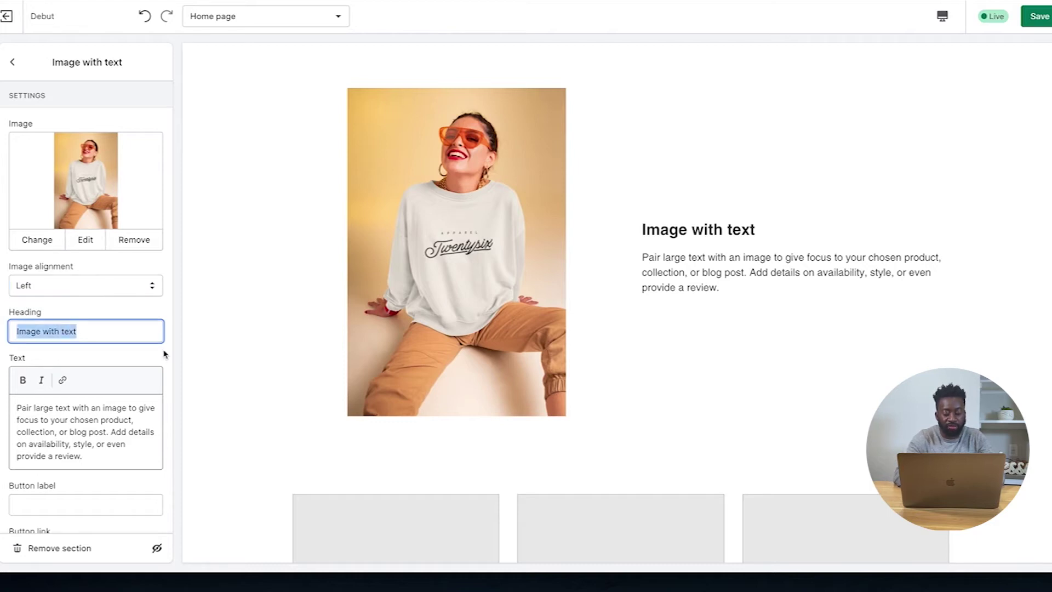
pyautogui.write('The Twen')
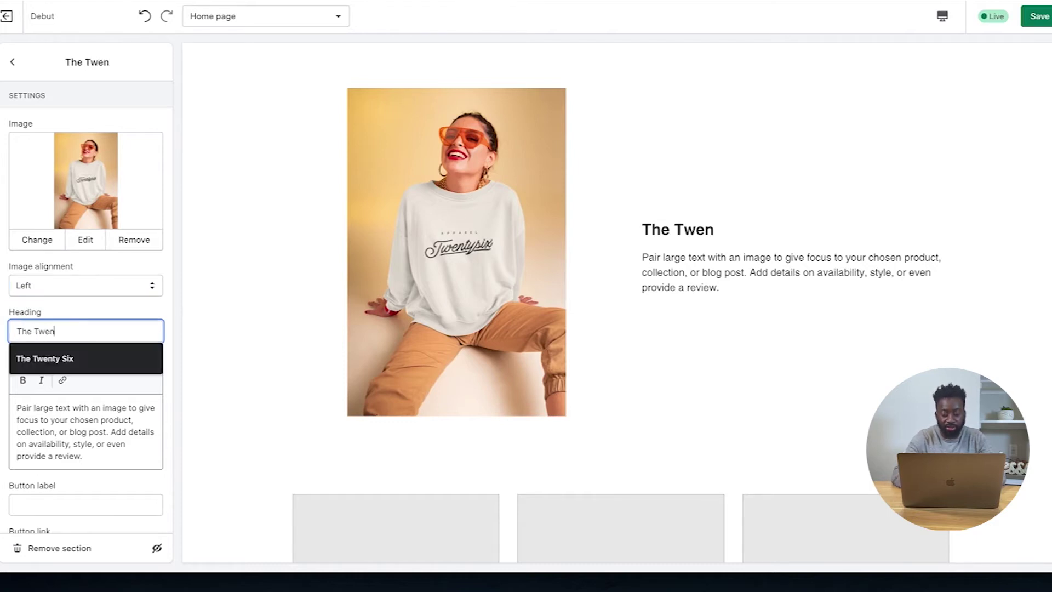
pyautogui.write('ty Siz')
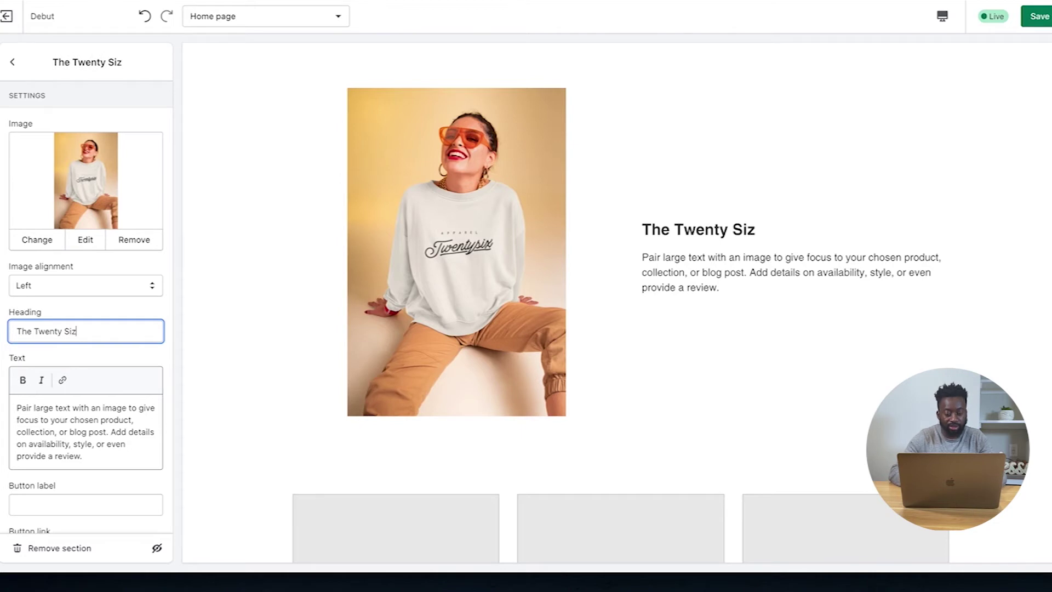
pyautogui.tripleClick(90, 423)
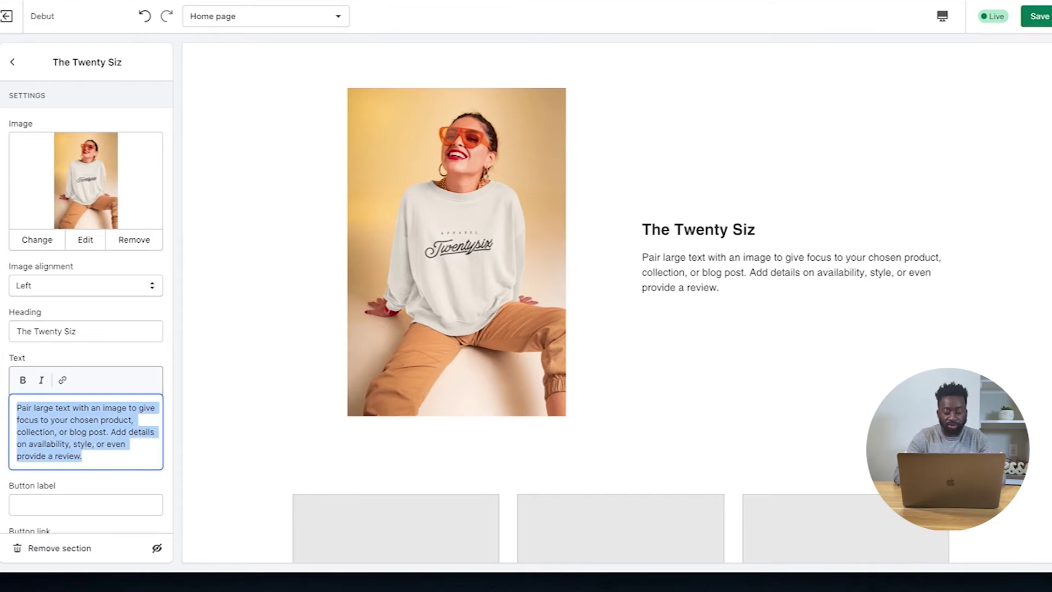
pyautogui.write('Some cool in')
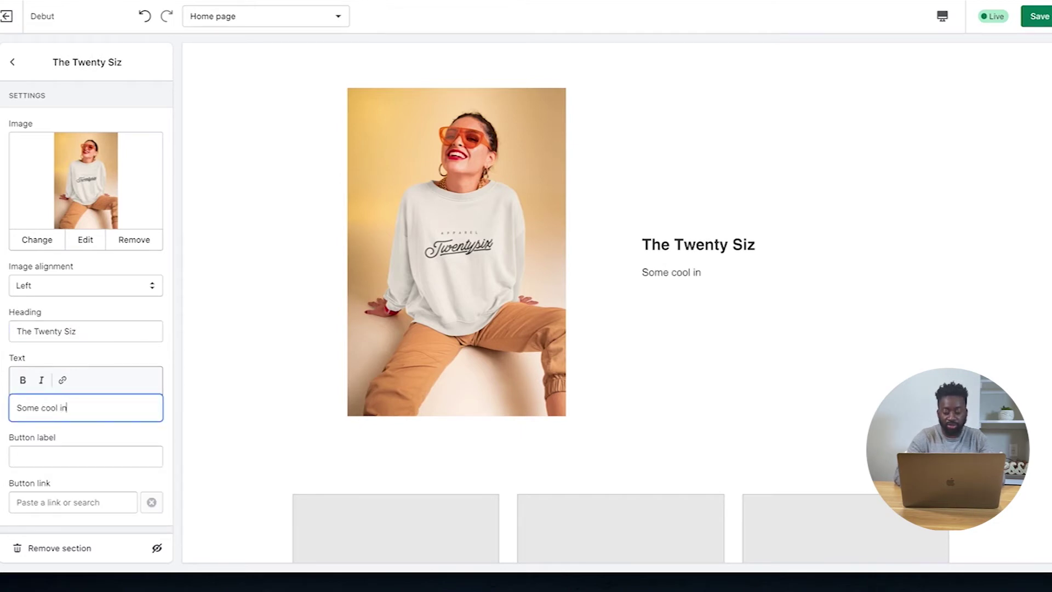
pyautogui.write('fo about how am')
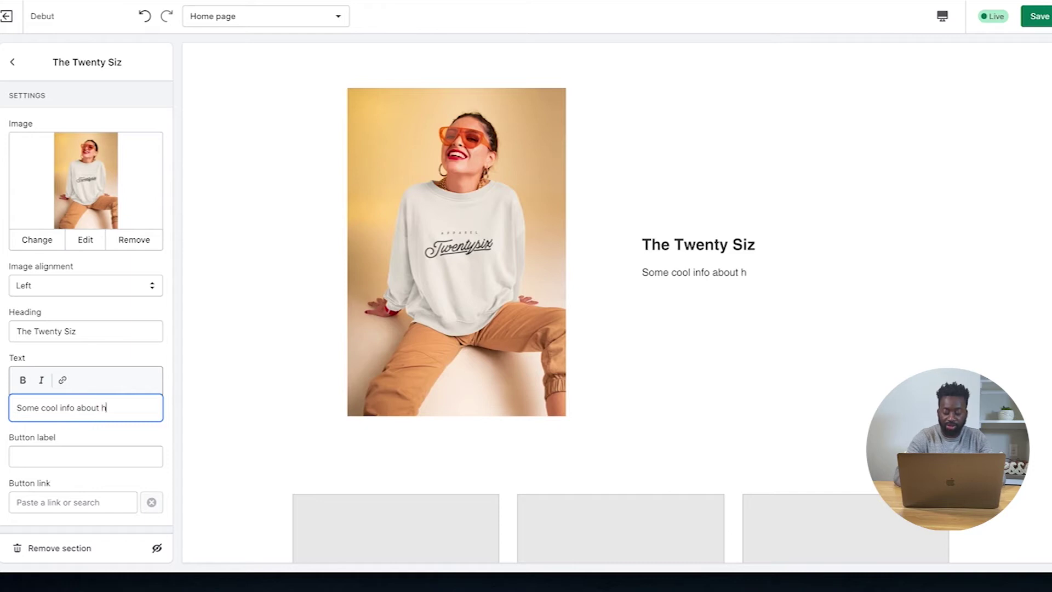
pyautogui.write('ing this s')
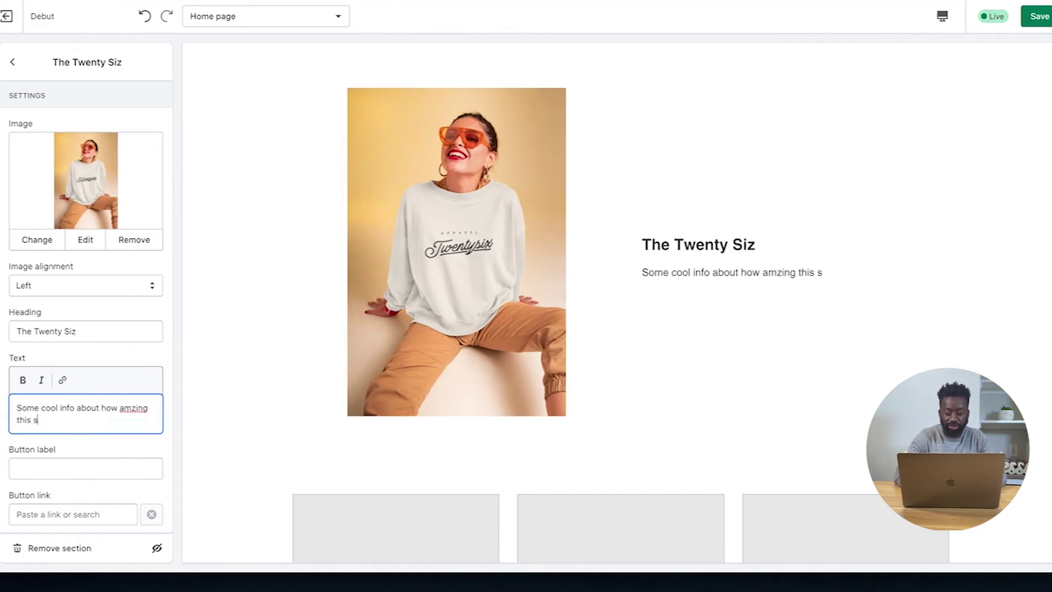
pyautogui.press('BackSpace')
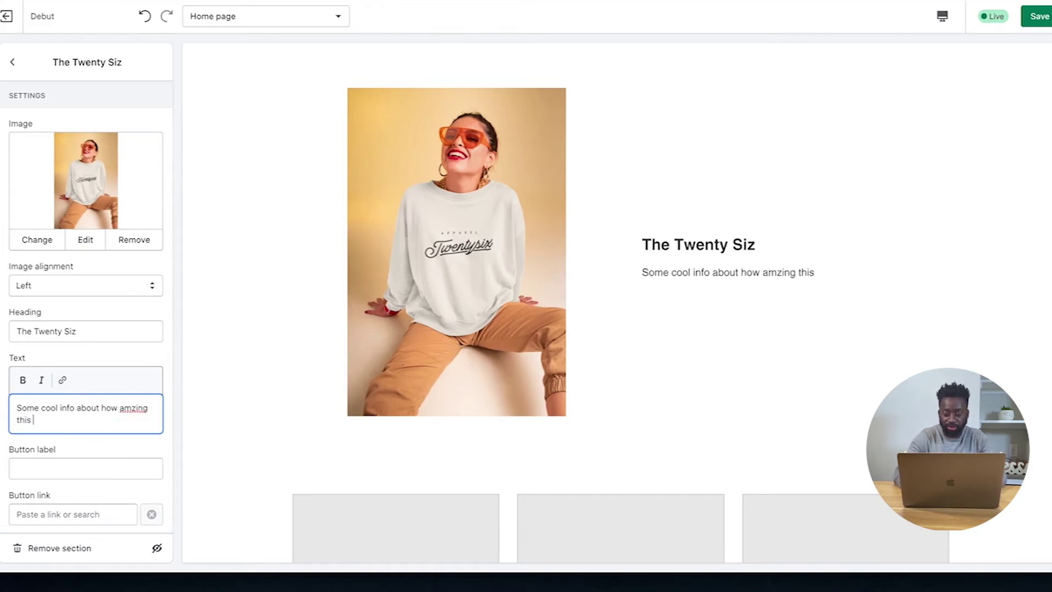
pyautogui.write('hoo')
pyautogui.press('BackSpace')
pyautogui.press('BackSpace')
pyautogui.press('BackSpace')
pyautogui.press('BackSpace')
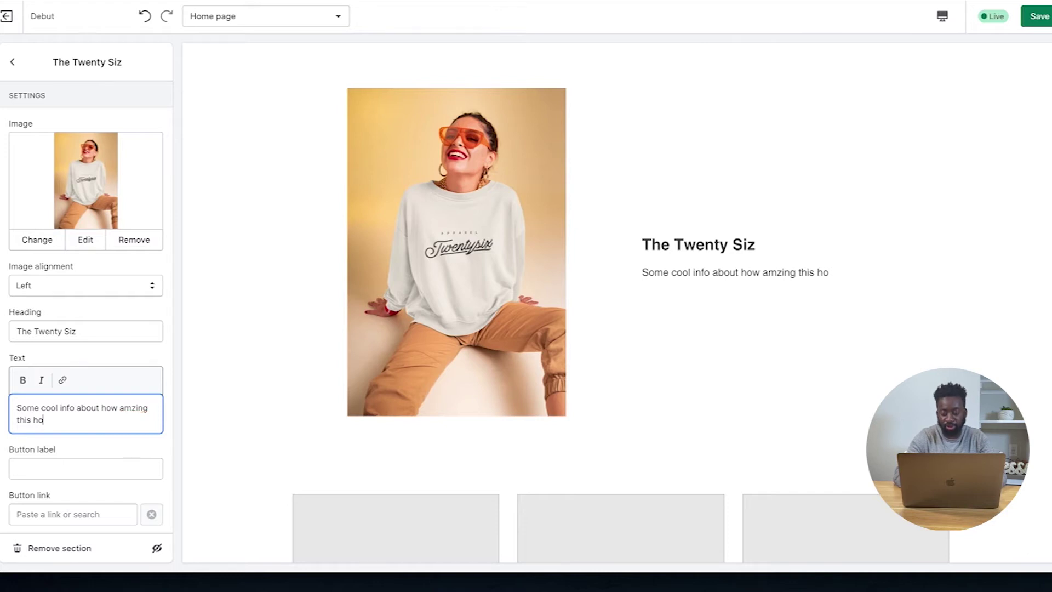
pyautogui.write('swa')
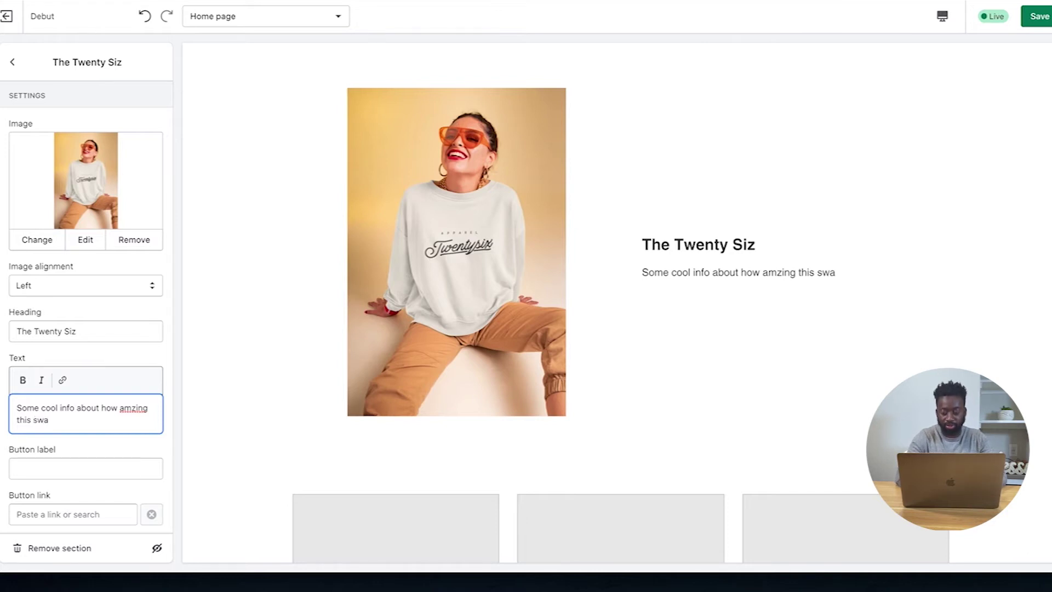
pyautogui.press('BackSpace')
pyautogui.write('eats')
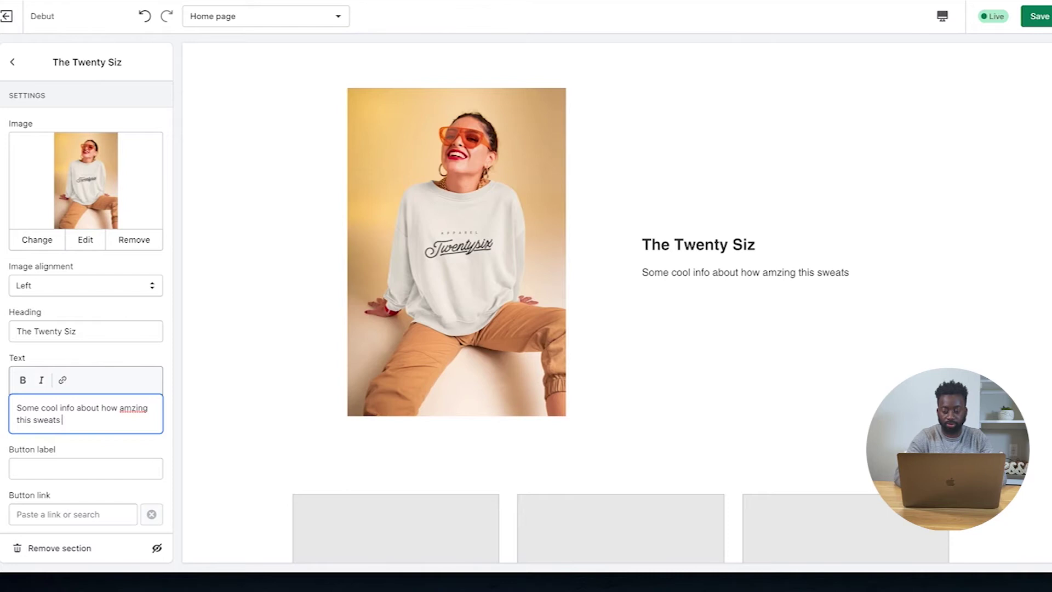
pyautogui.write(' is and how it wil')
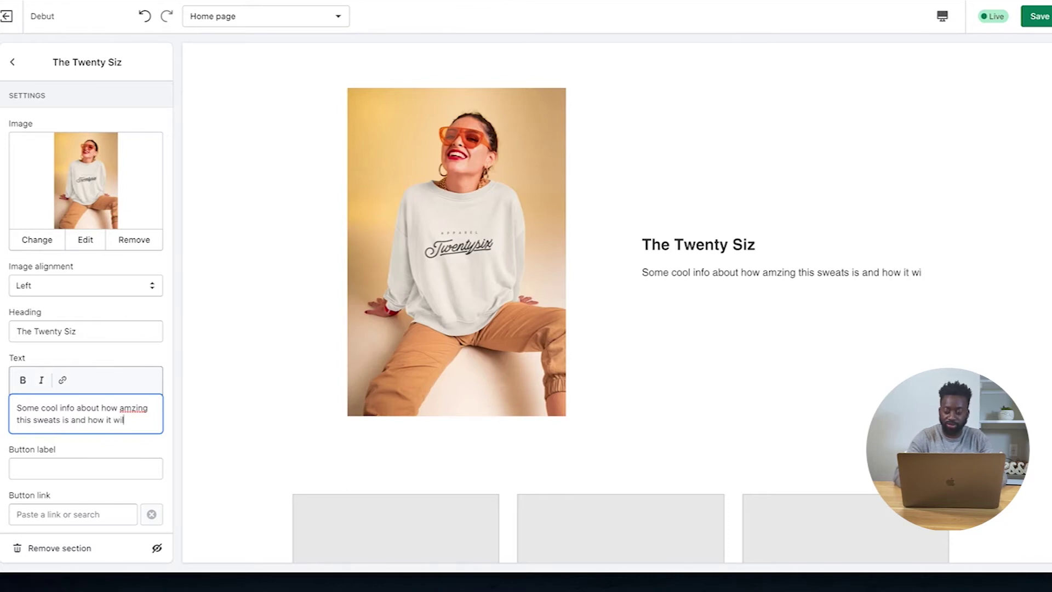
pyautogui.write('l make you ')
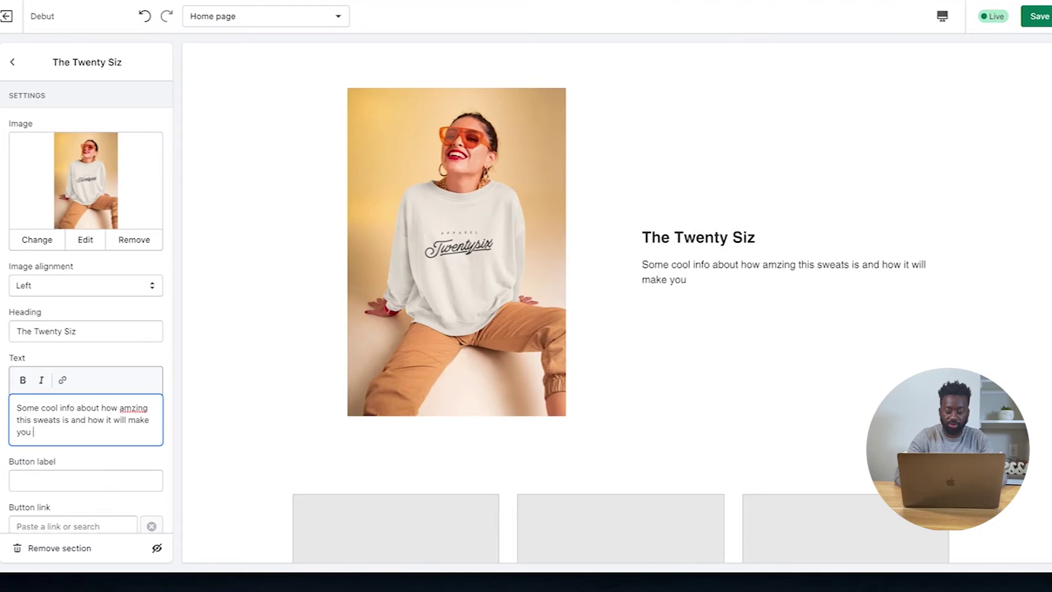
pyautogui.write('look tw')
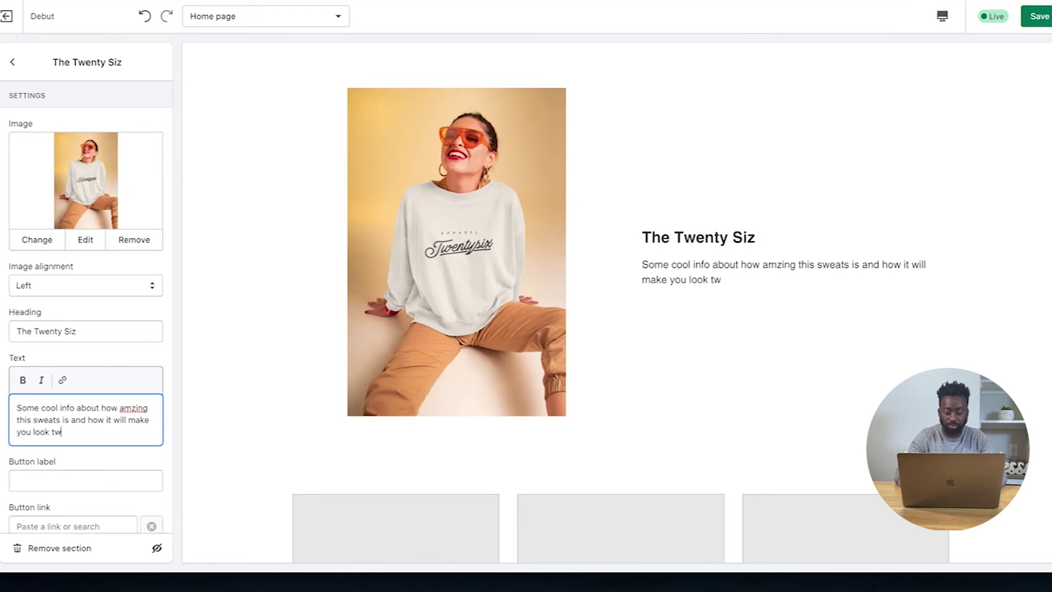
pyautogui.write('enty ti')
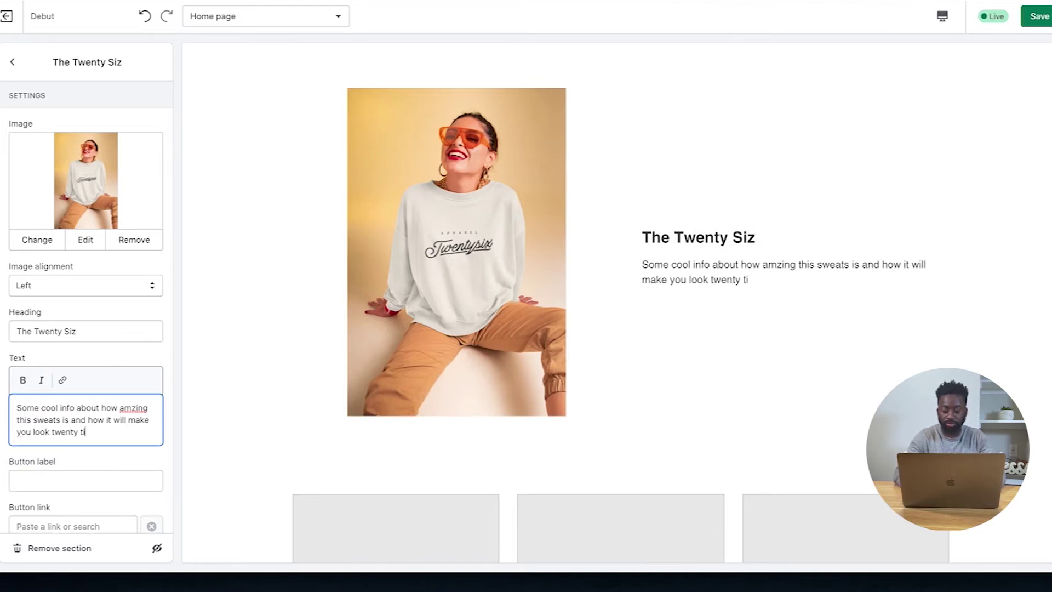
pyautogui.write('mes better')
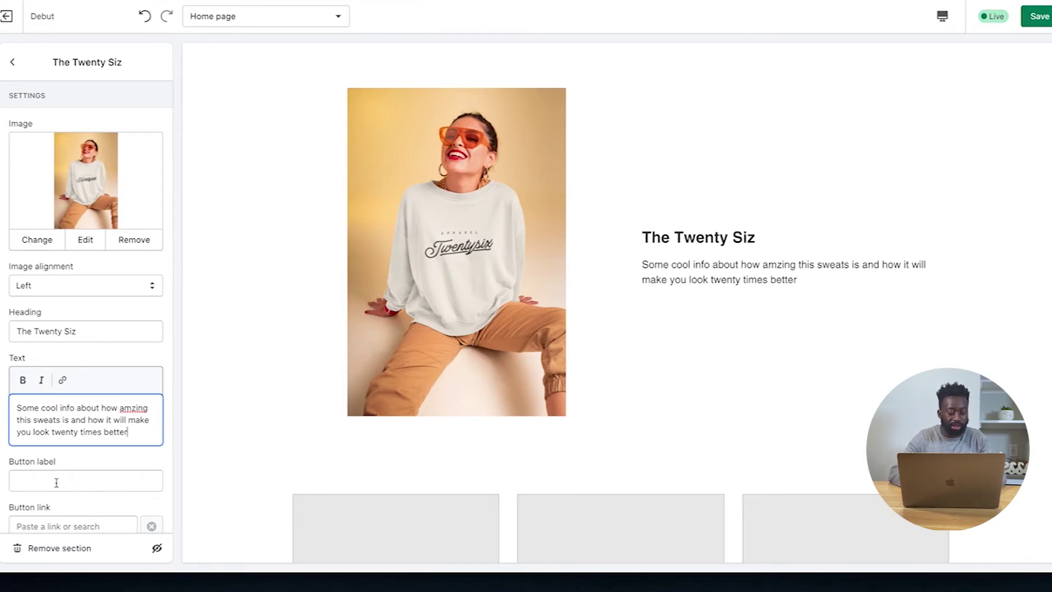
pyautogui.scroll(-1, 57, 483)
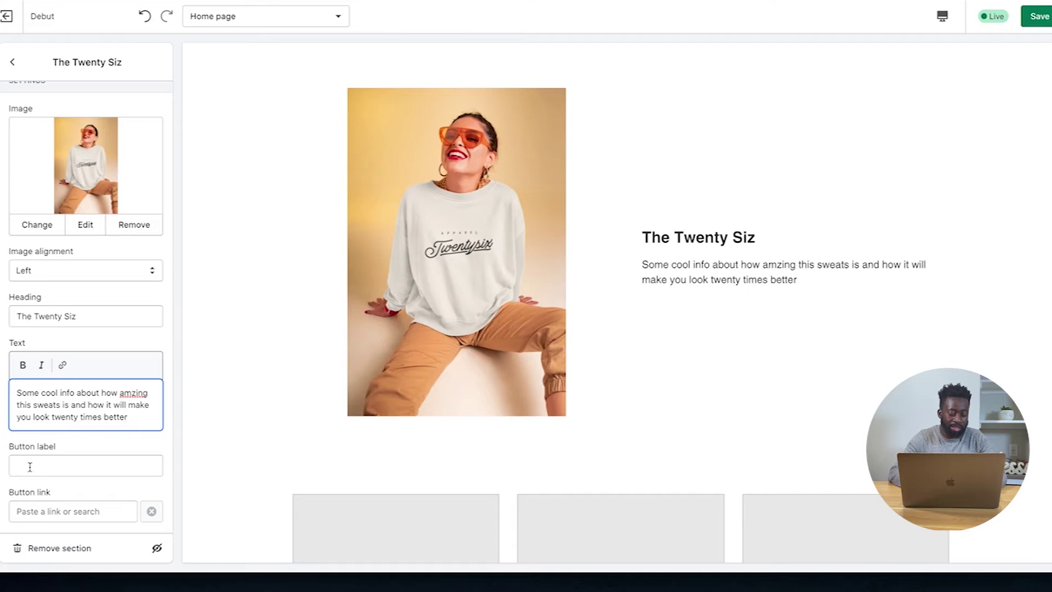
pyautogui.scroll(1, 55, 481)
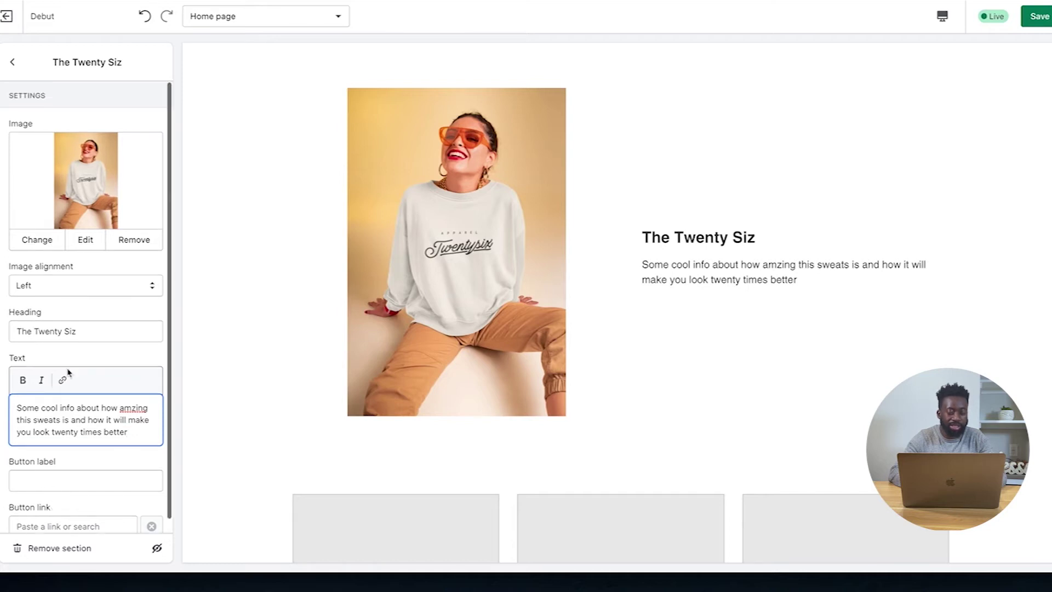
# - Go back to the home page section list and open Text columns with images
pyautogui.click(12, 62)
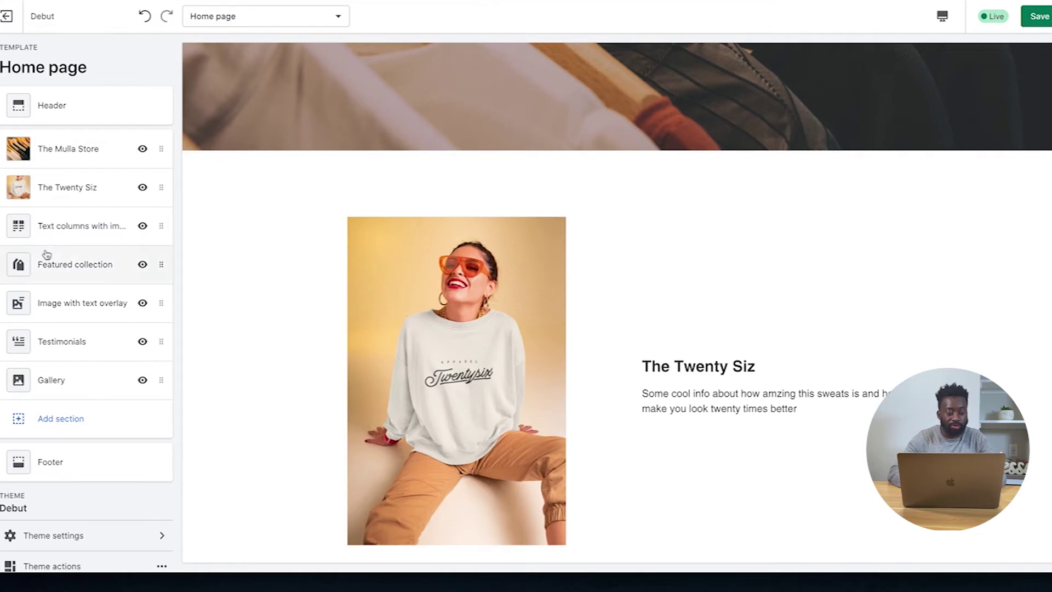
pyautogui.scroll(-6, 364, 76)
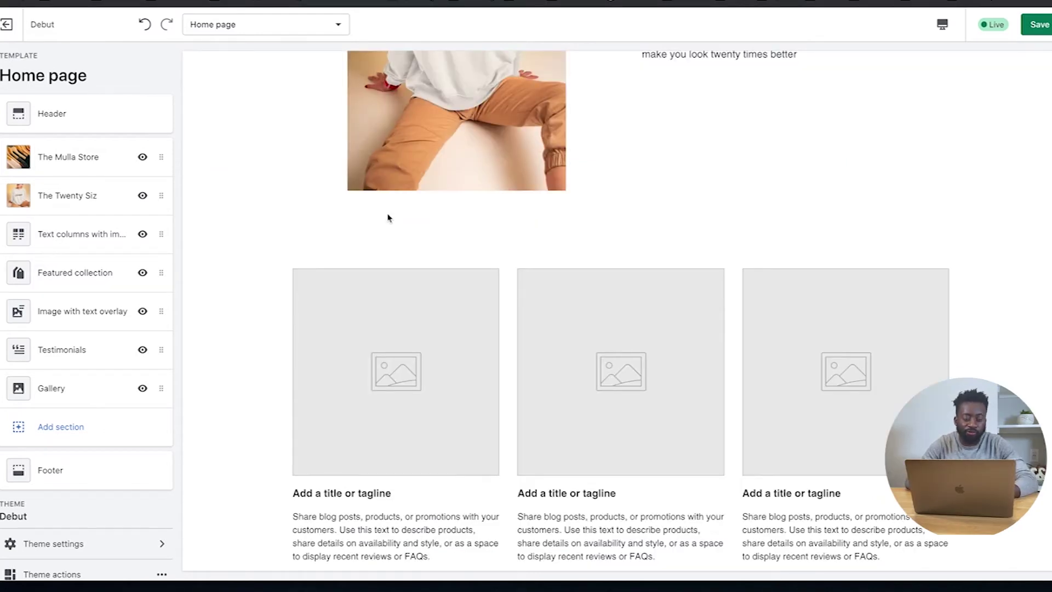
pyautogui.click(83, 234)
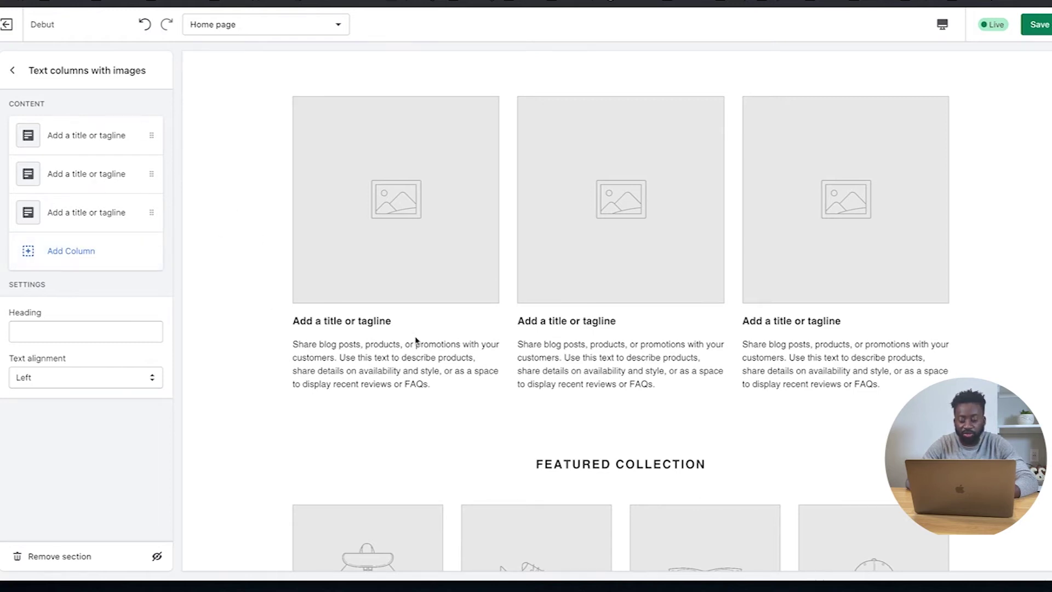
# - Give the first column the library photo of the woman in the white crop top and camo trousers
pyautogui.click(70, 139)
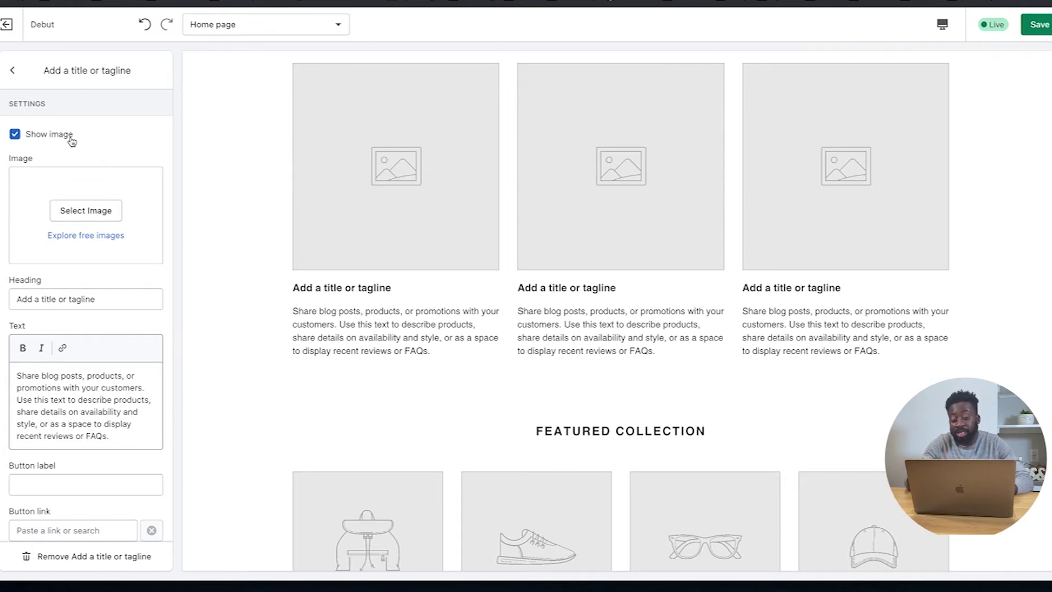
pyautogui.click(77, 210)
pyautogui.scroll(-4, 81, 338)
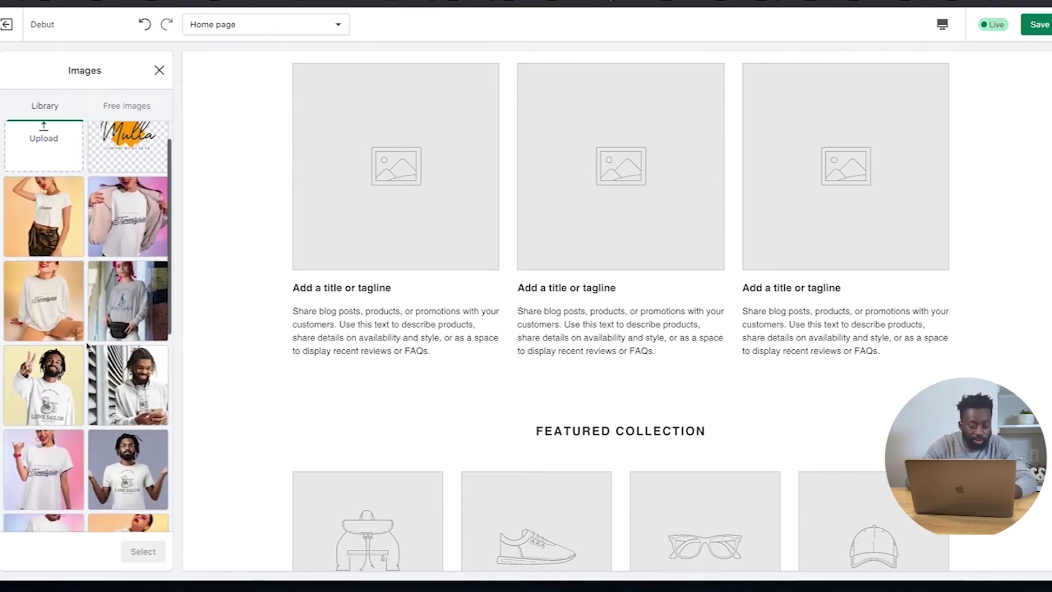
pyautogui.scroll(-4, 87, 346)
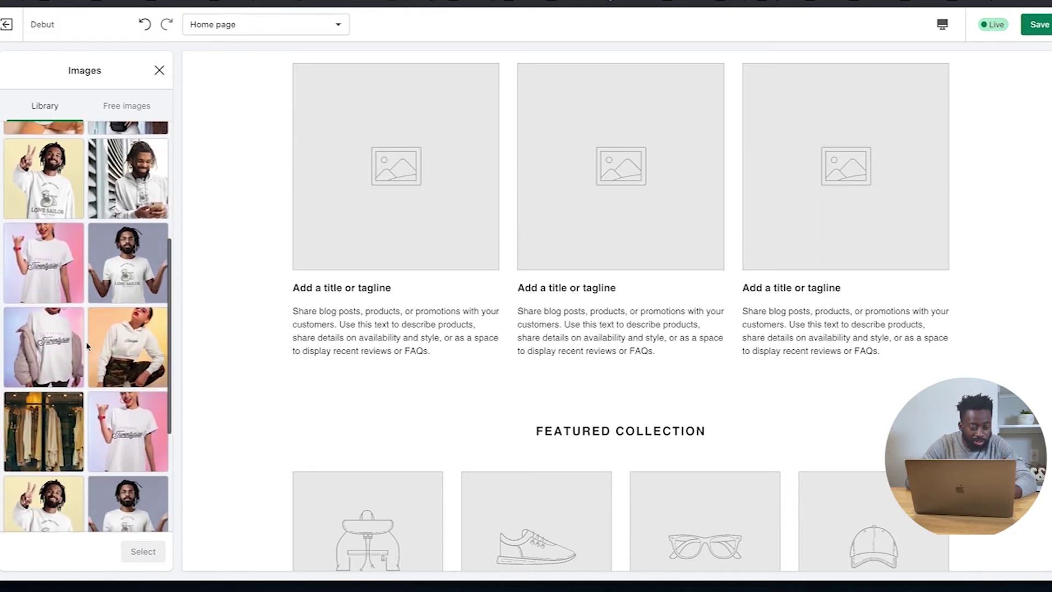
pyautogui.scroll(7, 87, 346)
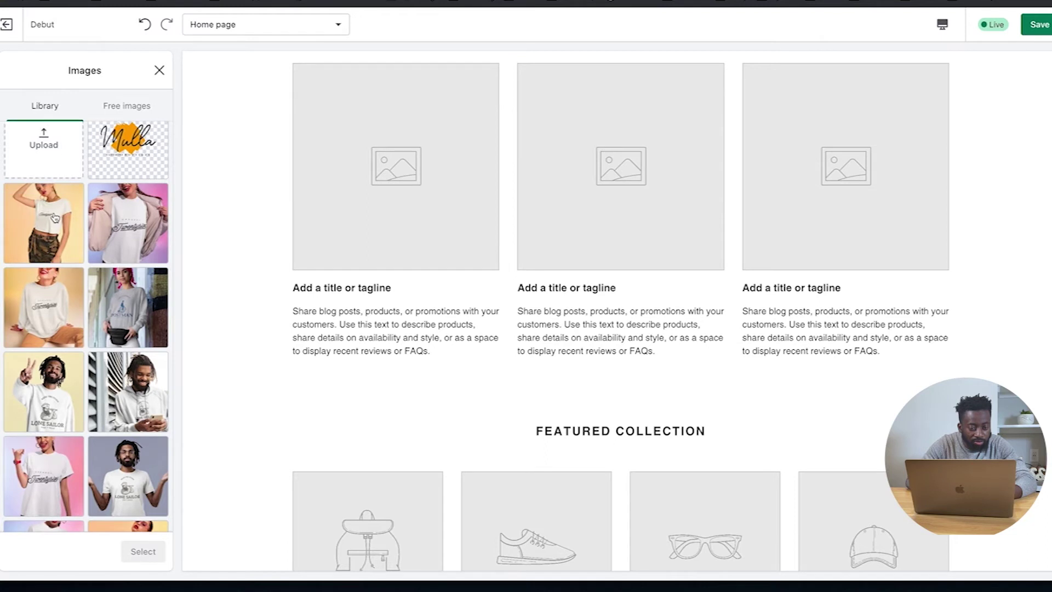
pyautogui.click(54, 218)
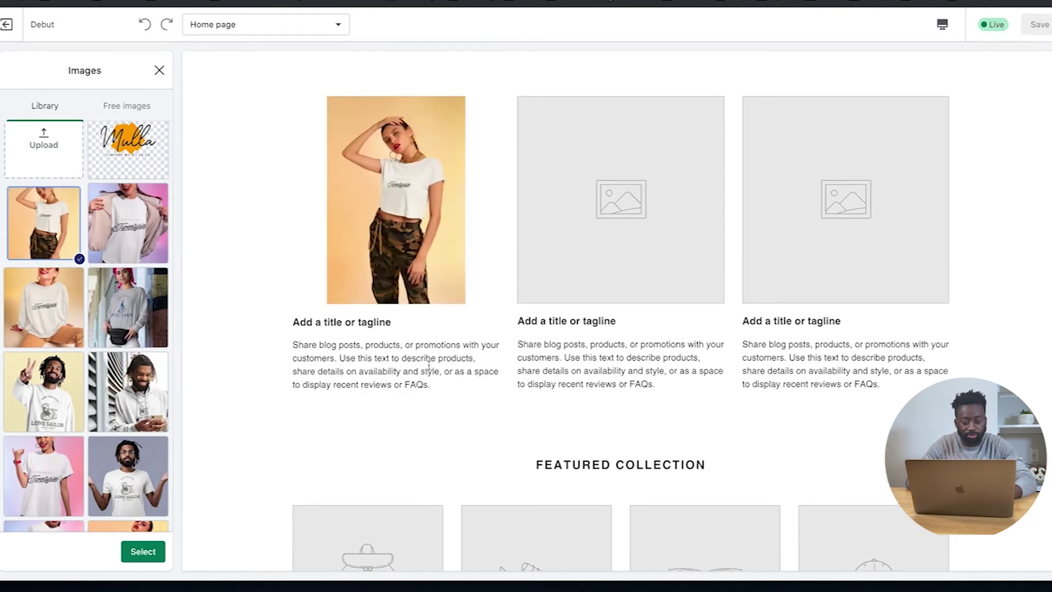
pyautogui.press('super+Tab')
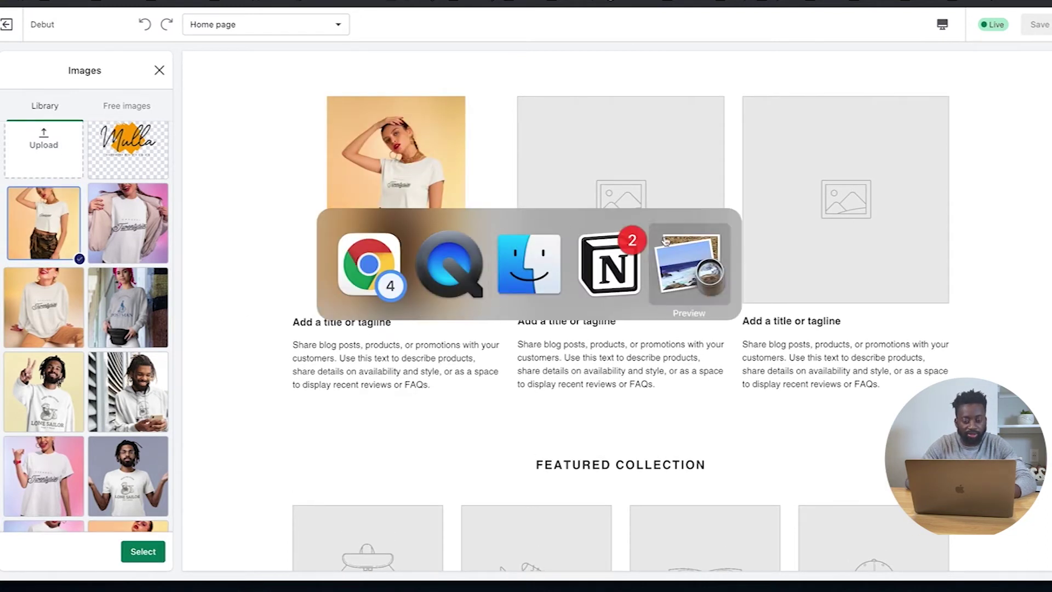
pyautogui.click(620, 246)
pyautogui.scroll(-5, 473, 364)
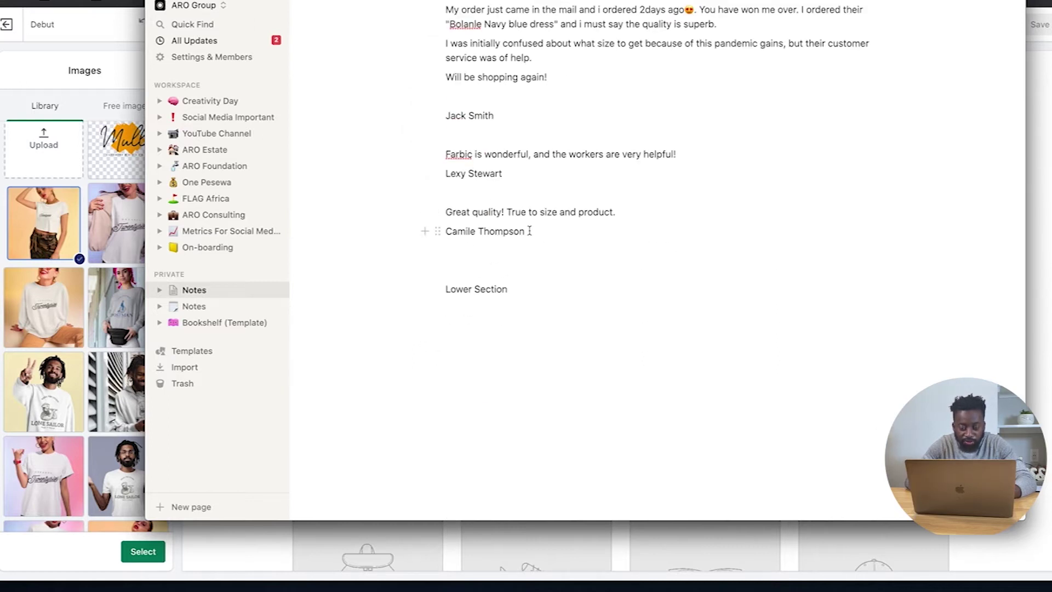
pyautogui.moveTo(523, 231); pyautogui.dragTo(447, 231)
pyautogui.scroll(2, 488, 299)
pyautogui.press('super+Tab')
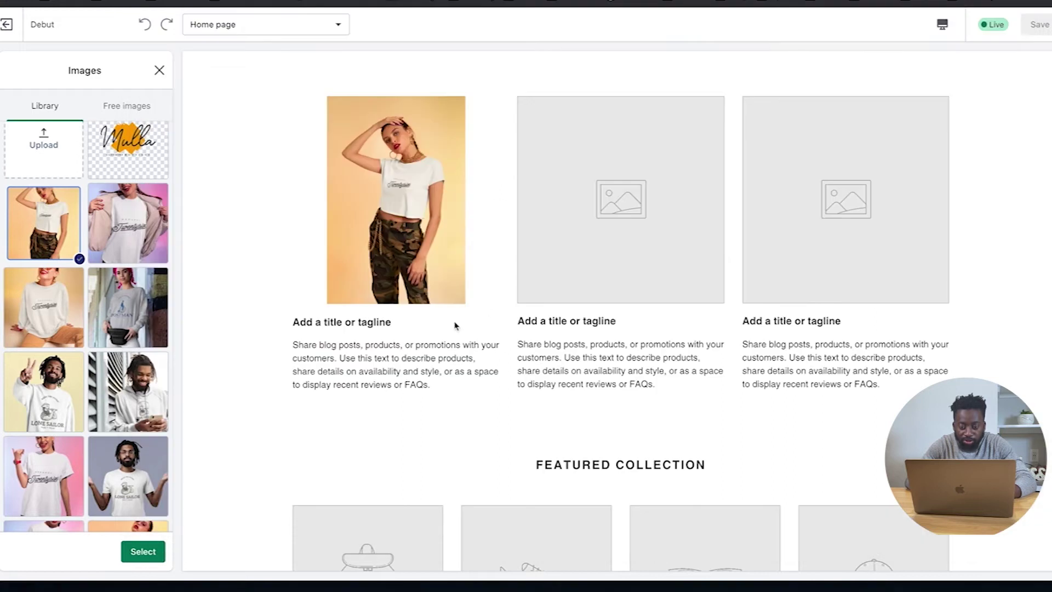
pyautogui.click(143, 552)
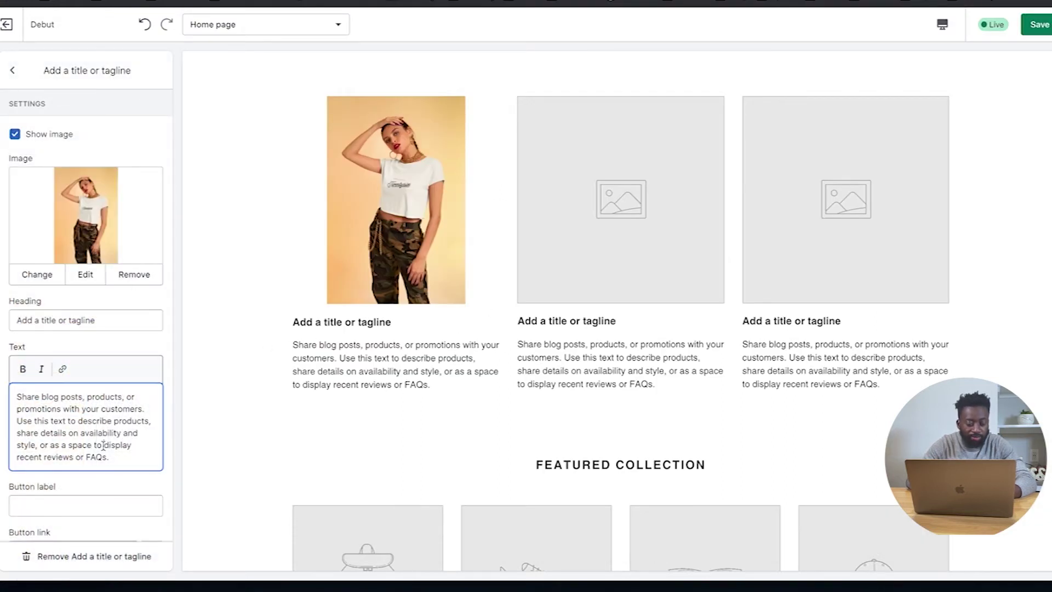
# - Title the first column 'Authentic Design' with the description 'Cooling looking t-shirt to checkout'
pyautogui.tripleClick(104, 445)
pyautogui.tripleClick(66, 324)
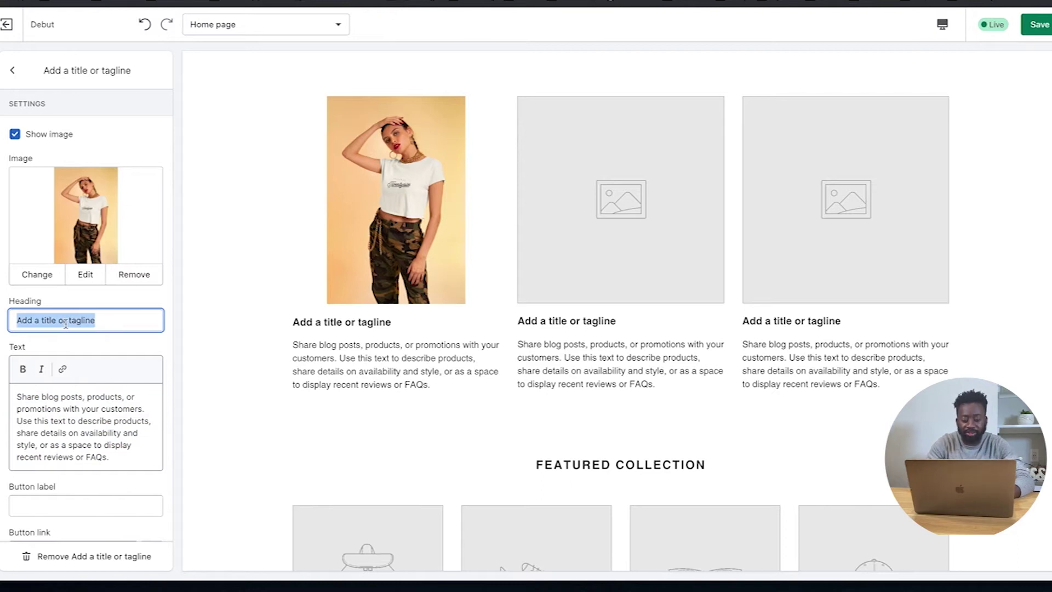
pyautogui.write('Authent')
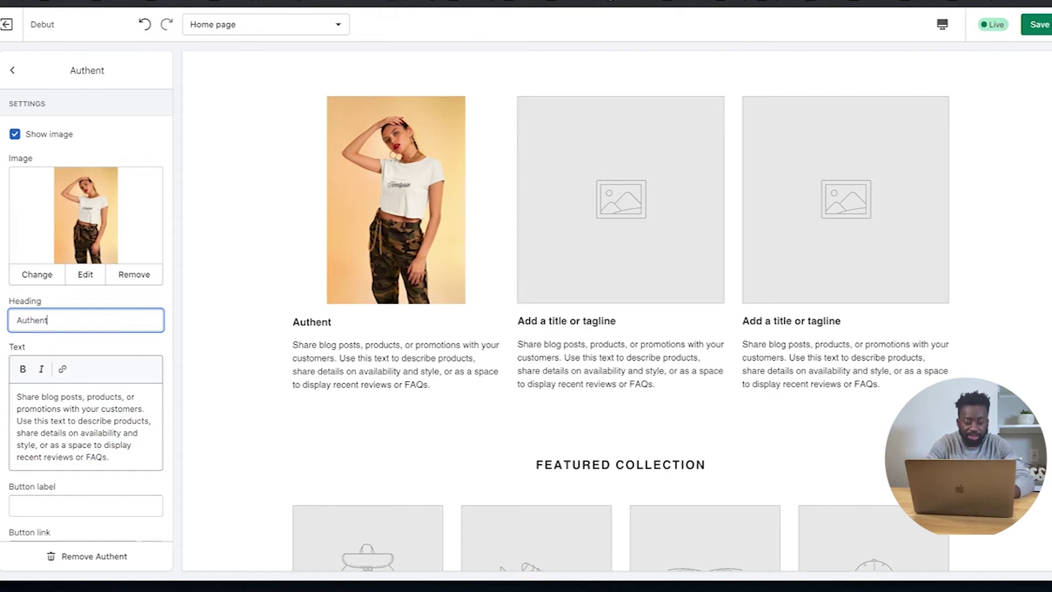
pyautogui.write('ic Design')
pyautogui.click(70, 467)
pyautogui.press('super+a')
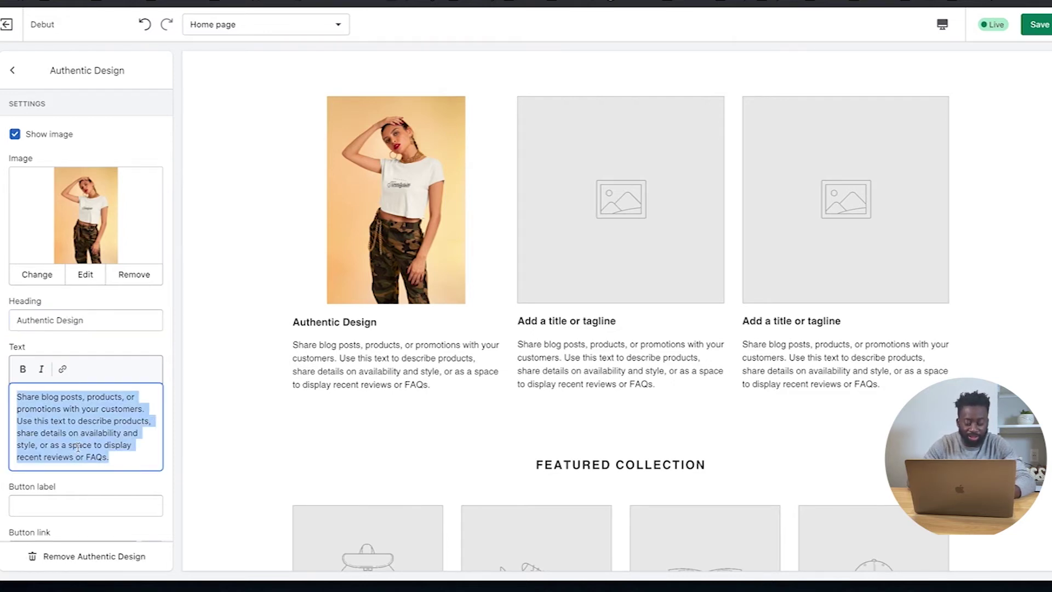
pyautogui.write('Cooling')
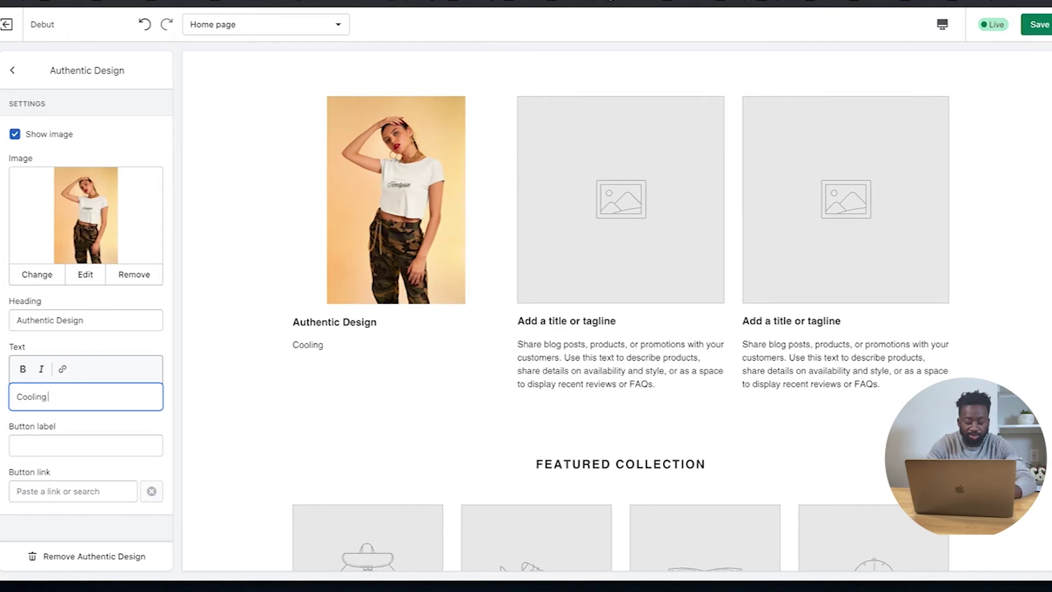
pyautogui.write(' k looking')
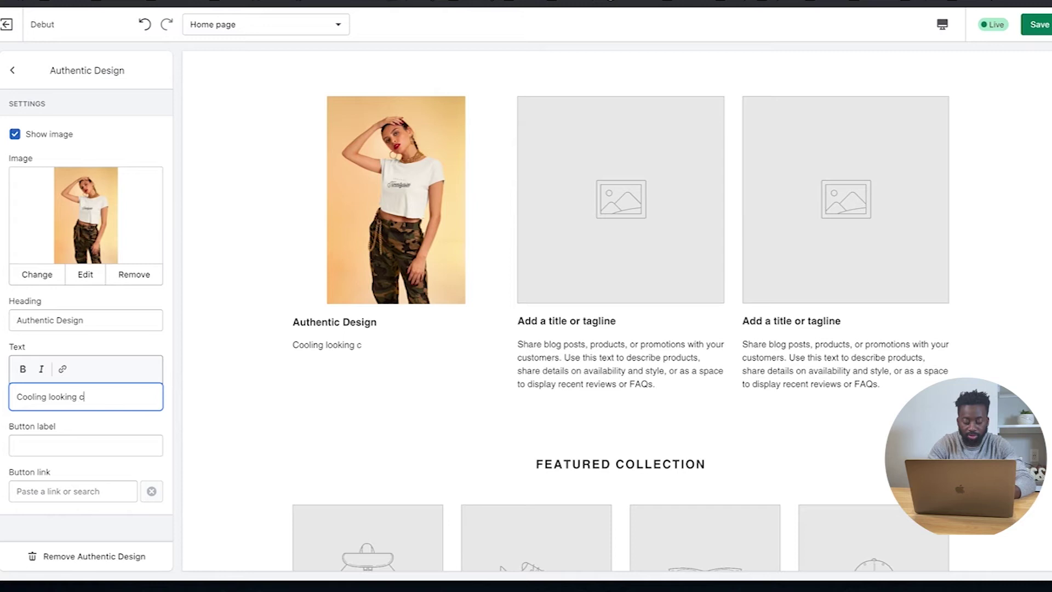
pyautogui.write(' t-shirt to checkout')
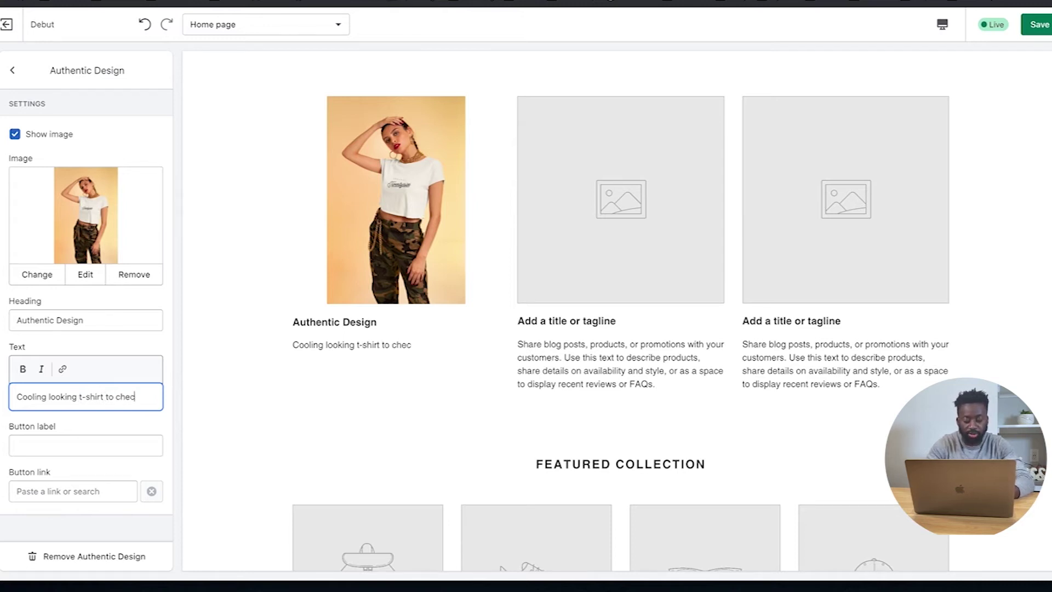
pyautogui.click(39, 444)
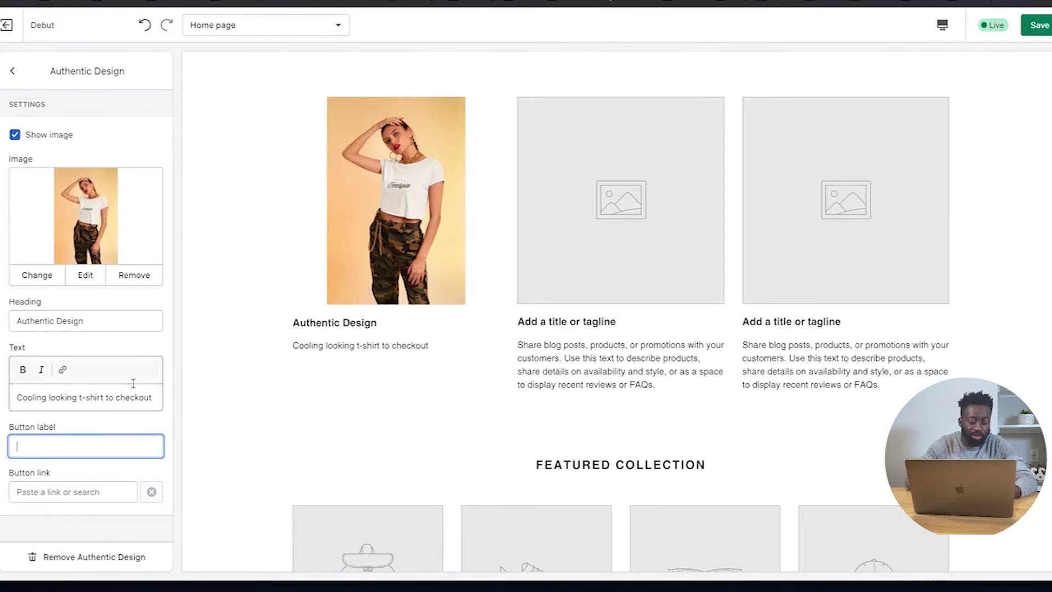
pyautogui.click(98, 404)
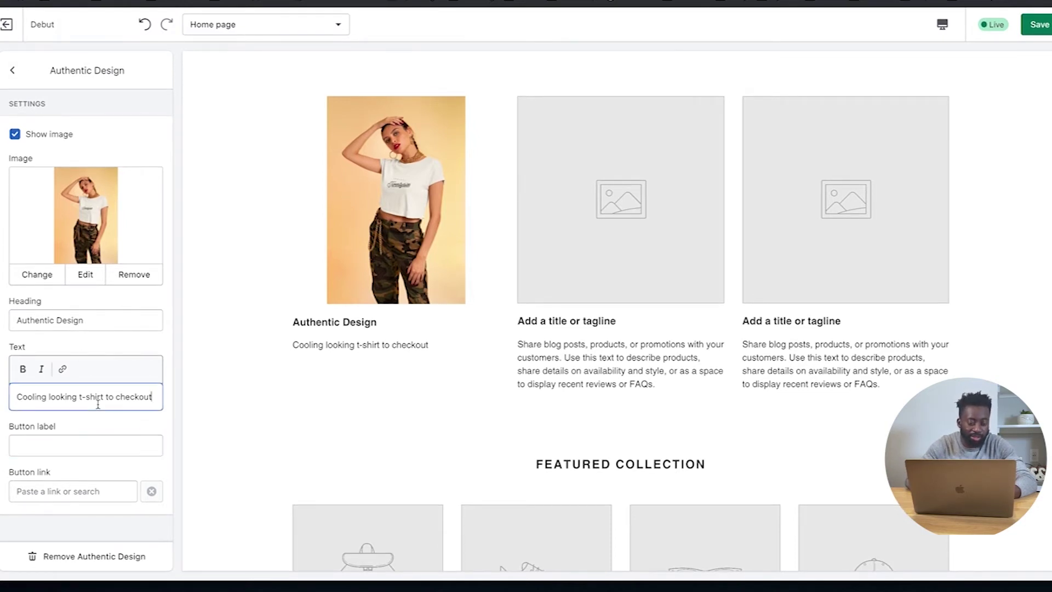
pyautogui.hotkey('ctrl', 'a')
pyautogui.press('super+c')
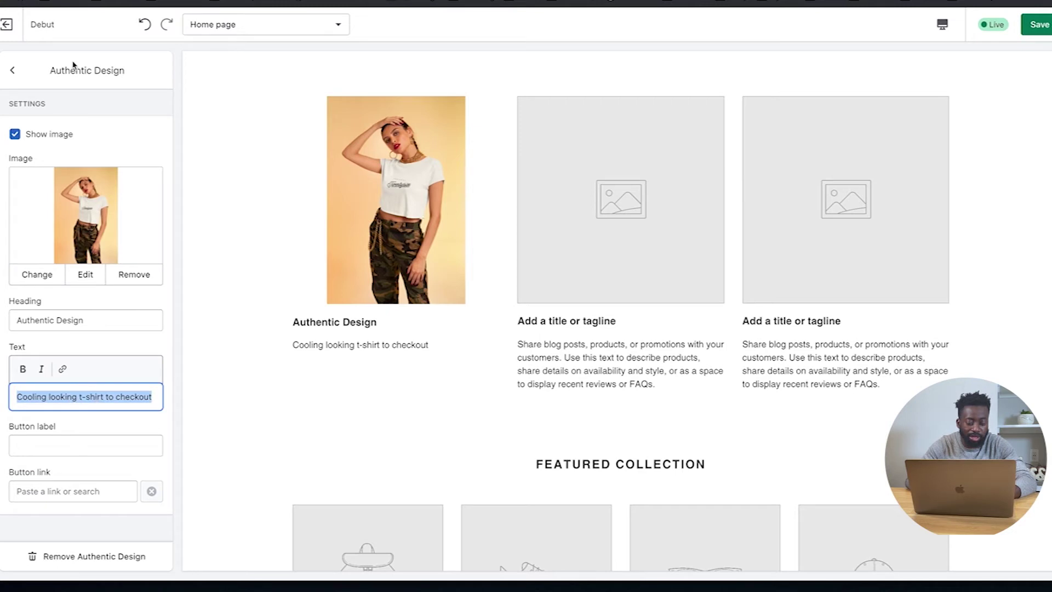
pyautogui.click(12, 71)
# - Set the second column's image to the Lone Sailor sweatshirt photo
pyautogui.click(70, 173)
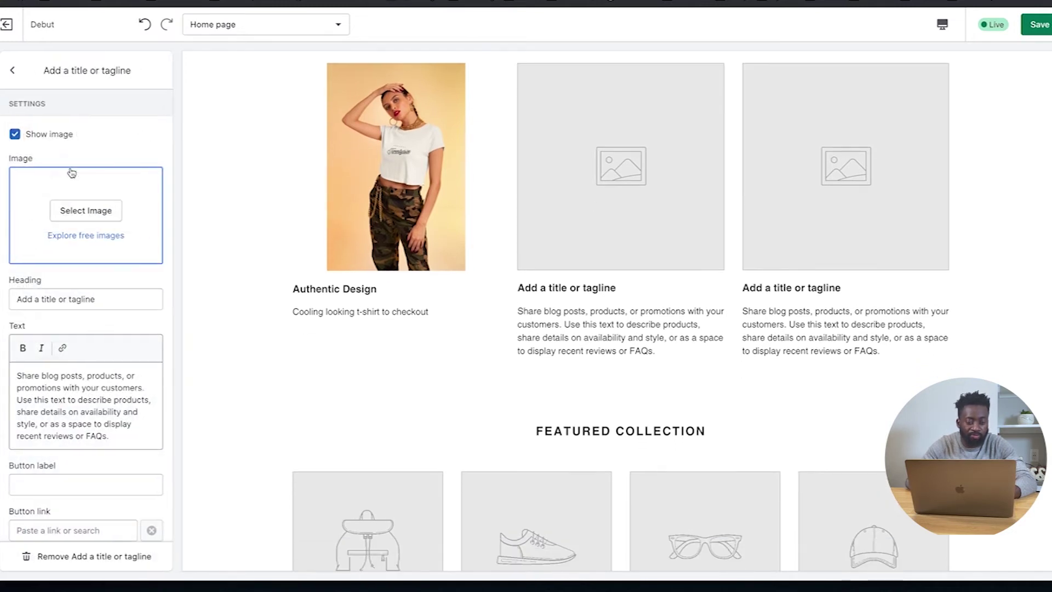
pyautogui.click(80, 214)
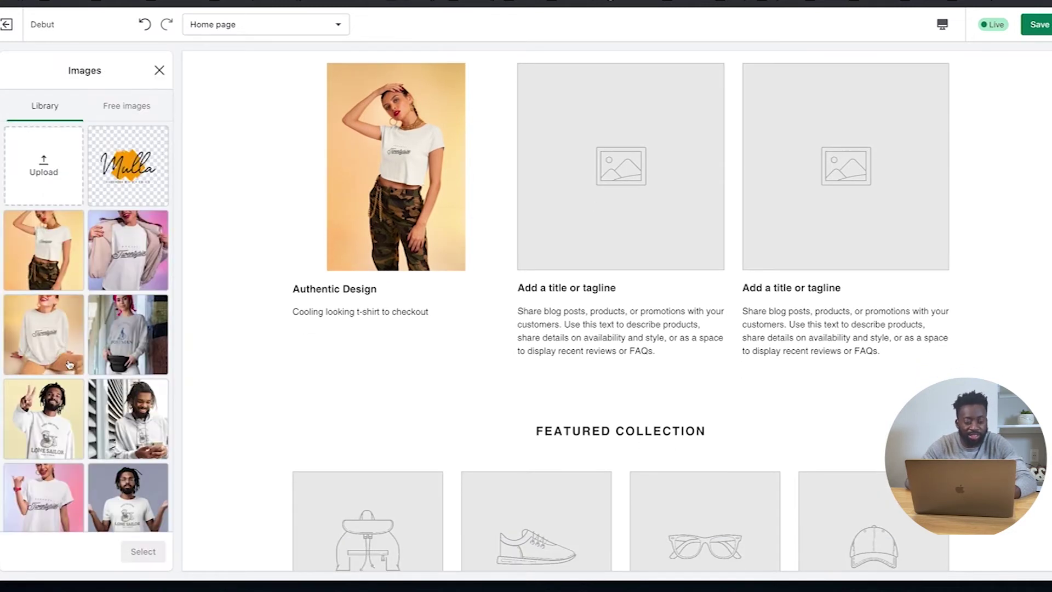
pyautogui.scroll(-3, 70, 364)
pyautogui.scroll(-5, 70, 365)
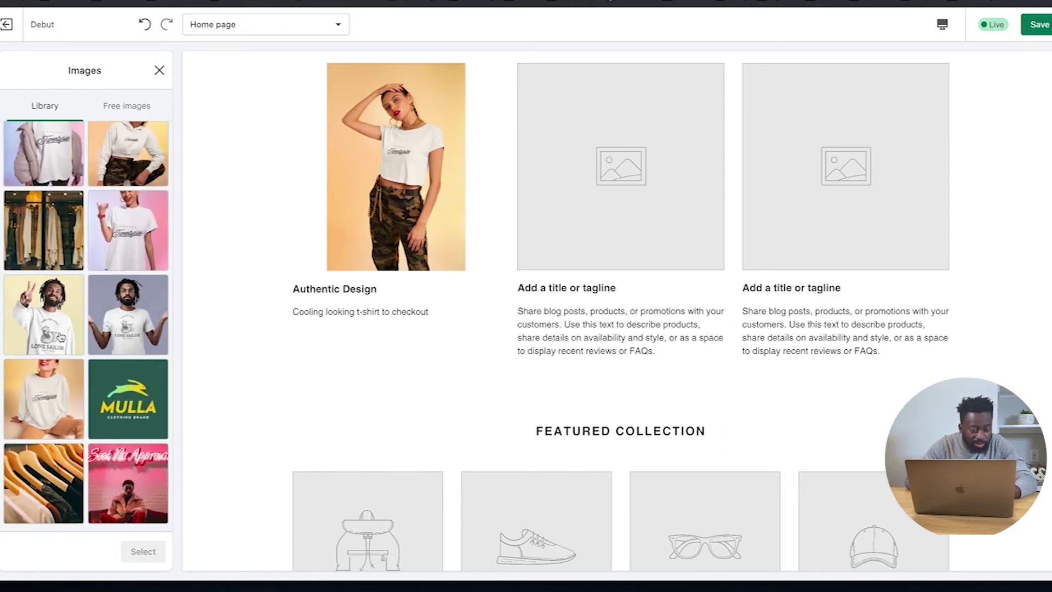
pyautogui.click(62, 333)
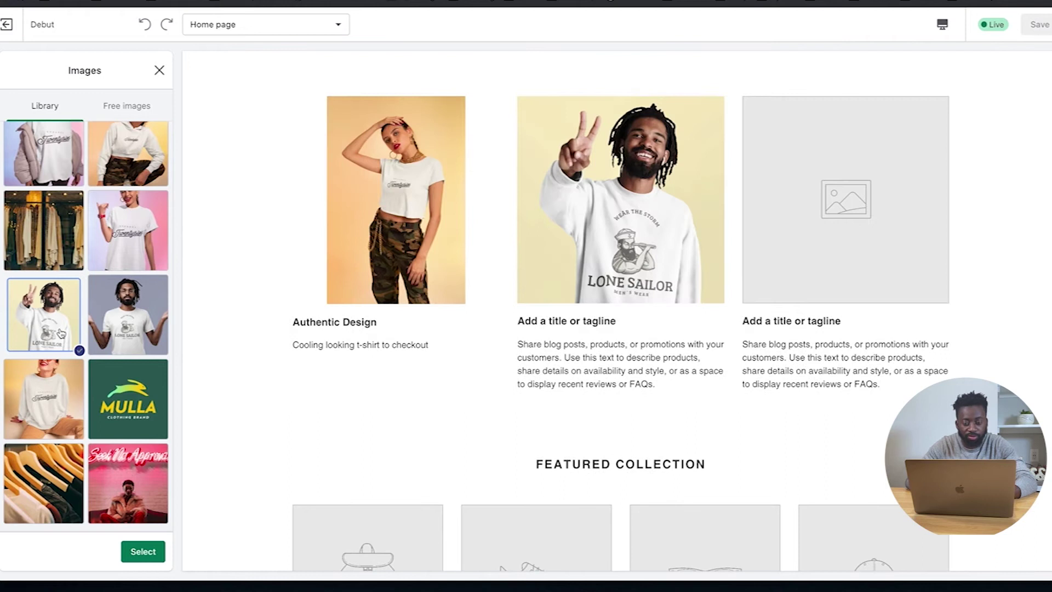
pyautogui.click(143, 552)
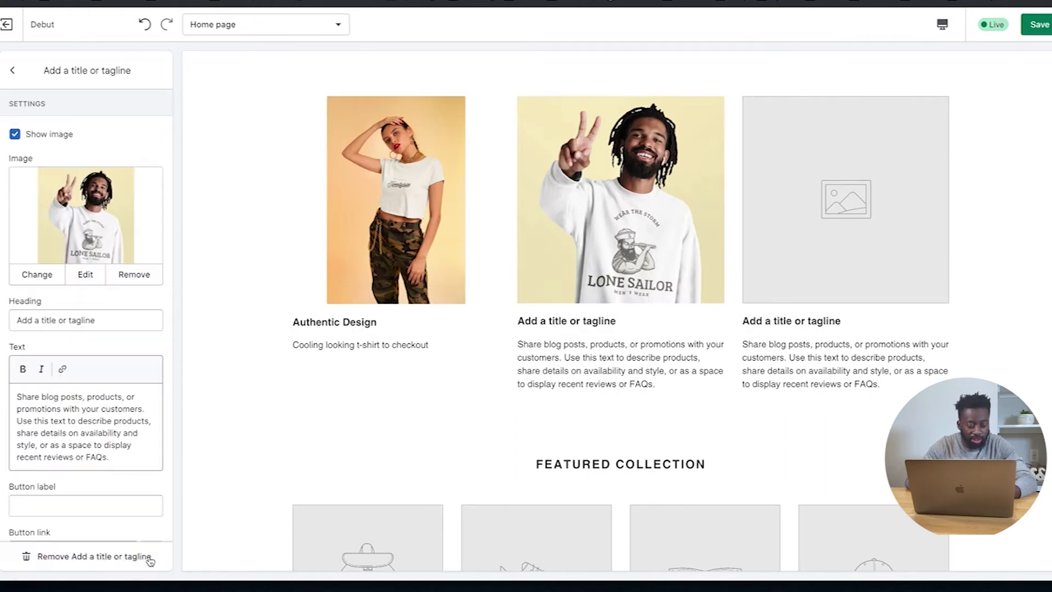
# - Head the second column 'The Sailor' and paste 'Cooling looking t-shirt to checkout' as its text
pyautogui.tripleClick(89, 320)
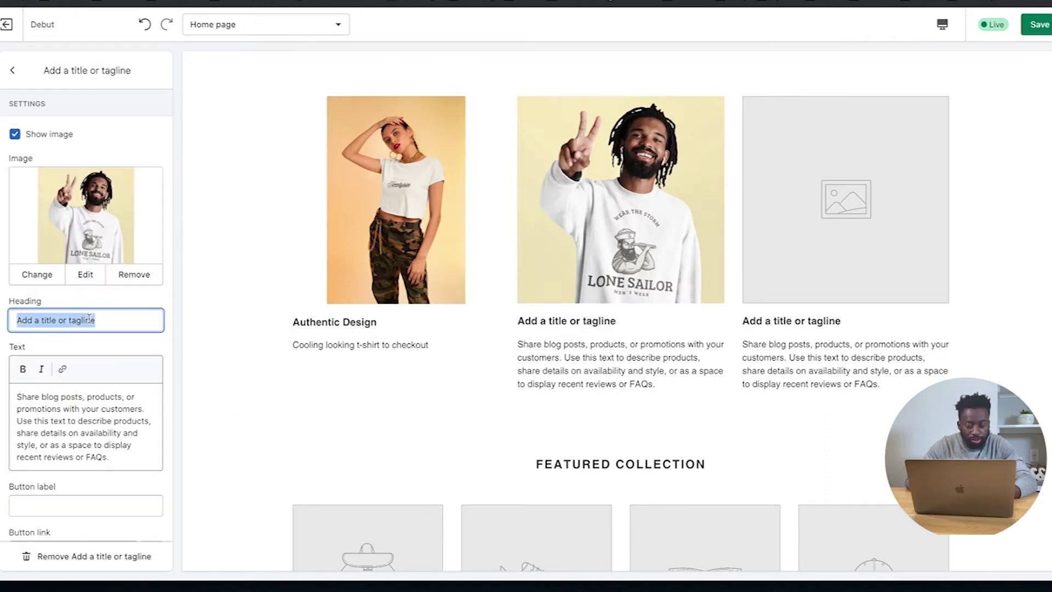
pyautogui.write('The Sai')
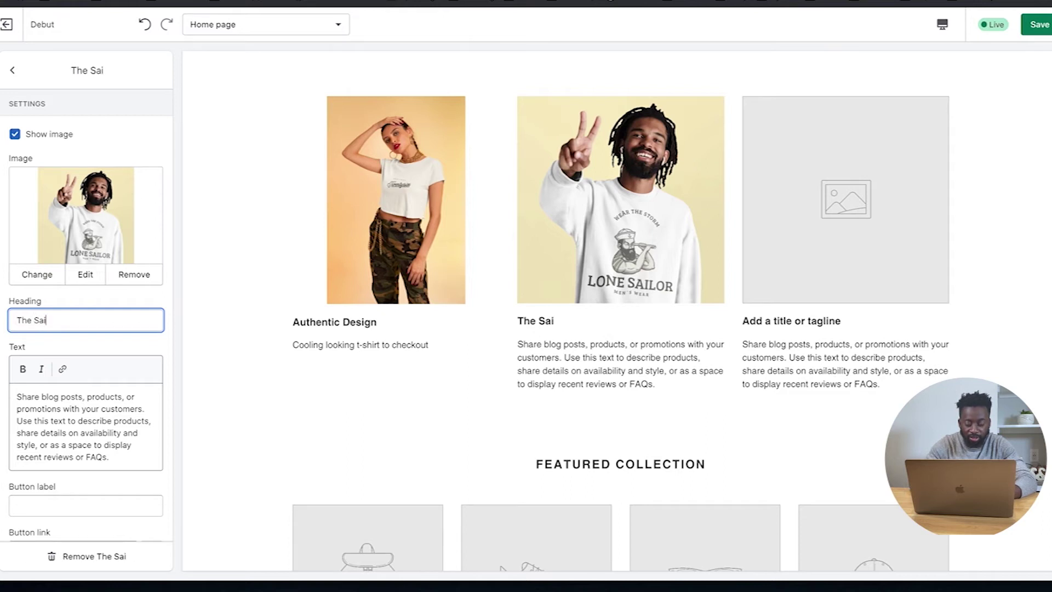
pyautogui.write('lor')
pyautogui.tripleClick(37, 460)
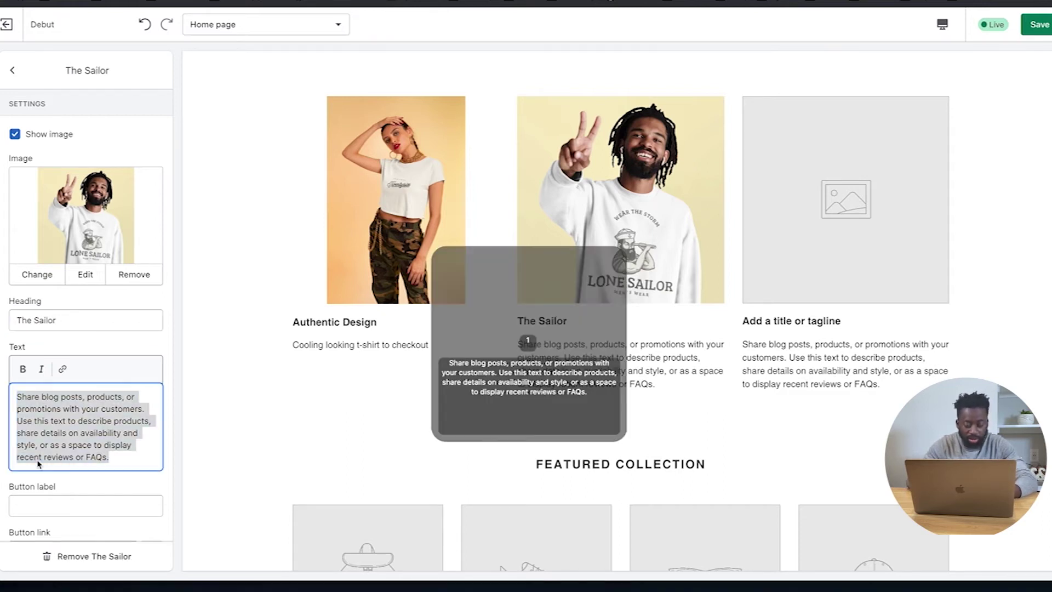
pyautogui.press('super+v')
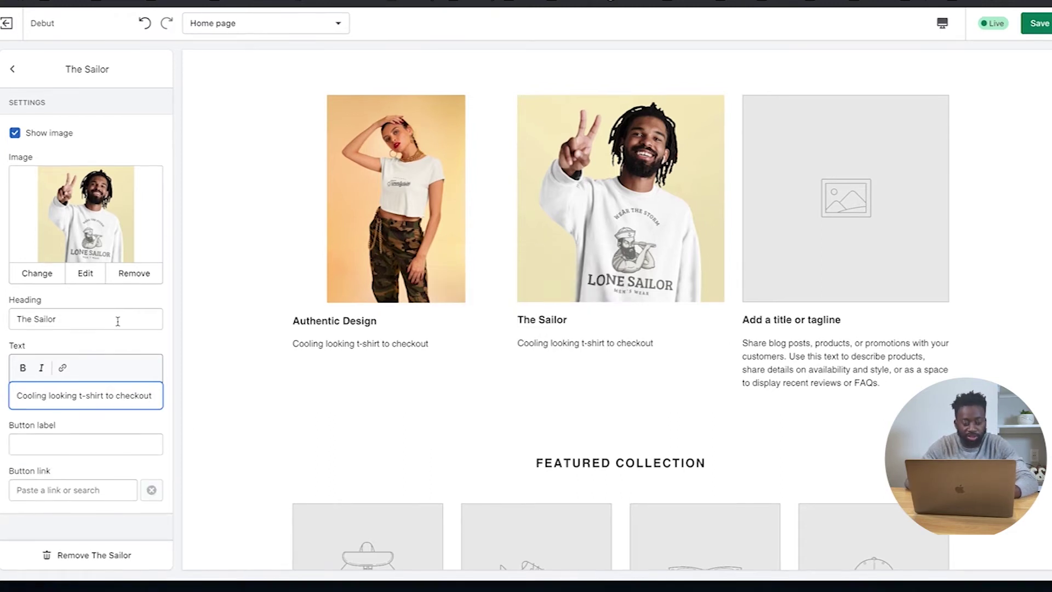
pyautogui.click(15, 71)
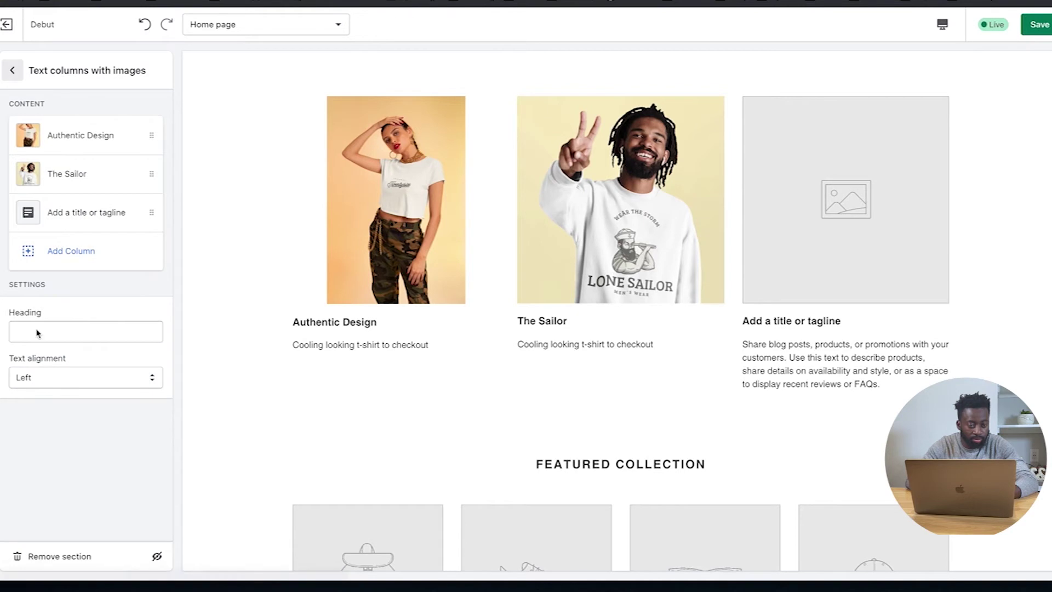
pyautogui.click(79, 213)
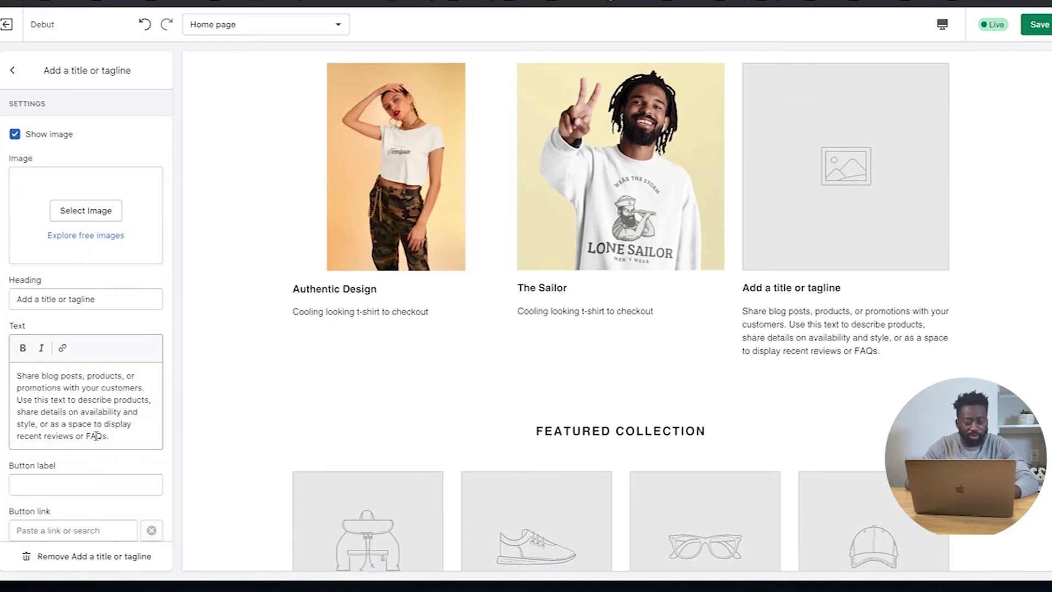
# - Remove the empty 'Add a title or tagline' column and return to the home page section list
pyautogui.scroll(5, 552, 255)
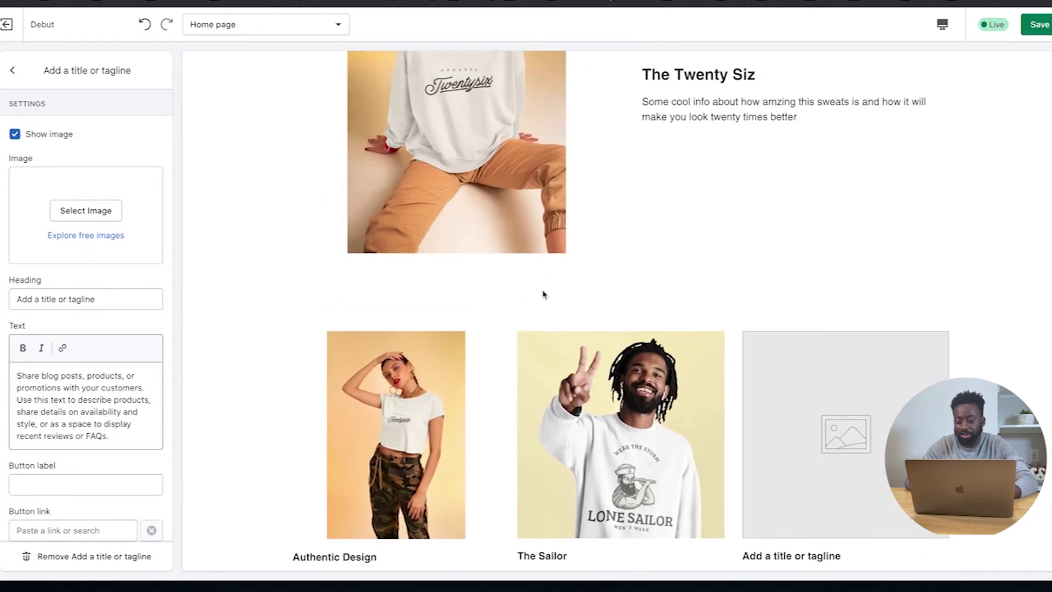
pyautogui.scroll(-1, 547, 269)
pyautogui.scroll(-2, 544, 294)
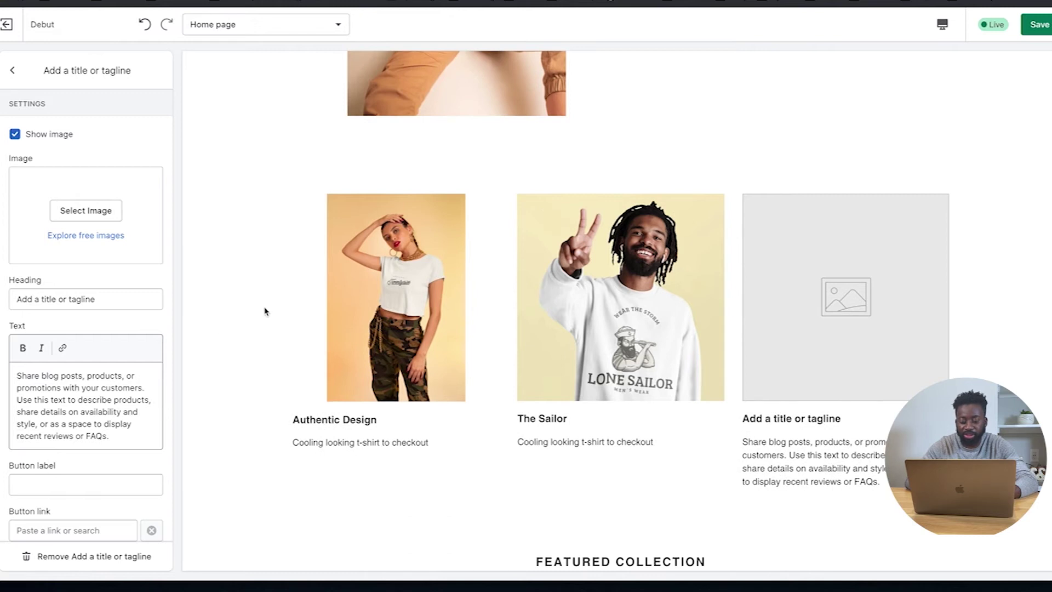
pyautogui.scroll(-1, 114, 353)
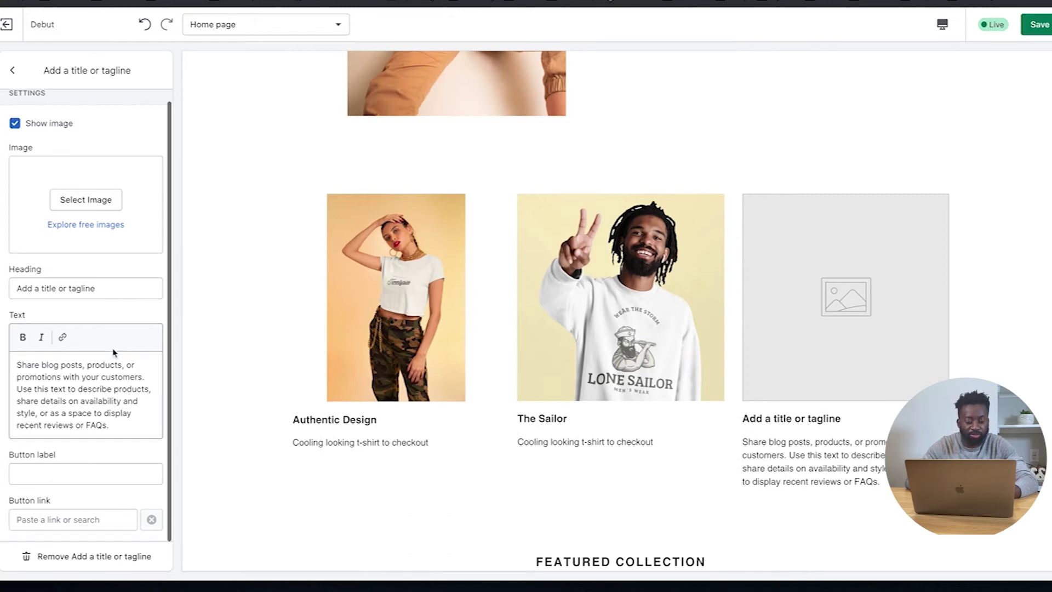
pyautogui.click(81, 559)
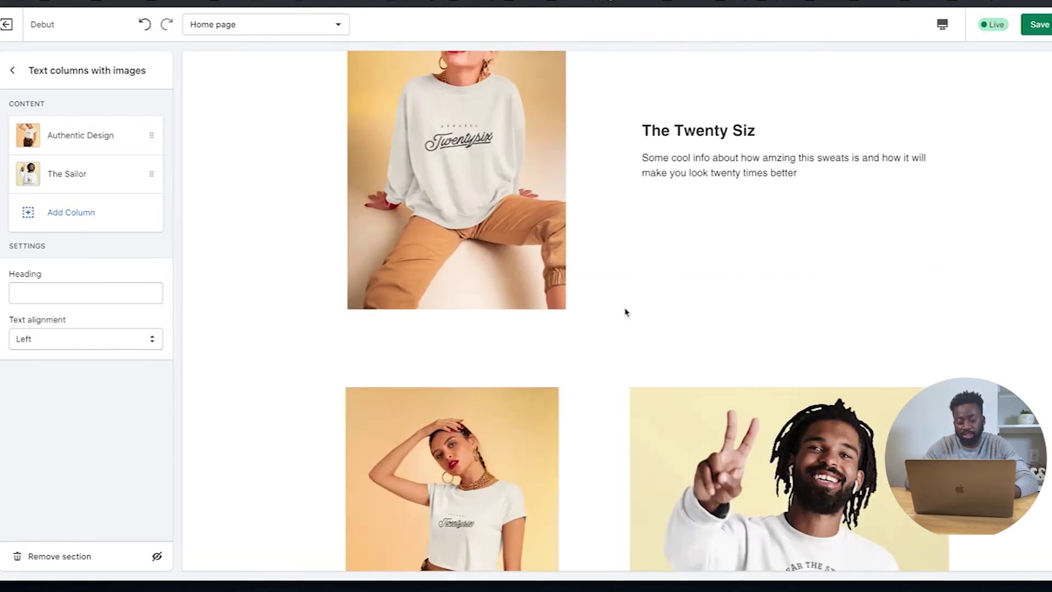
pyautogui.scroll(-8, 626, 311)
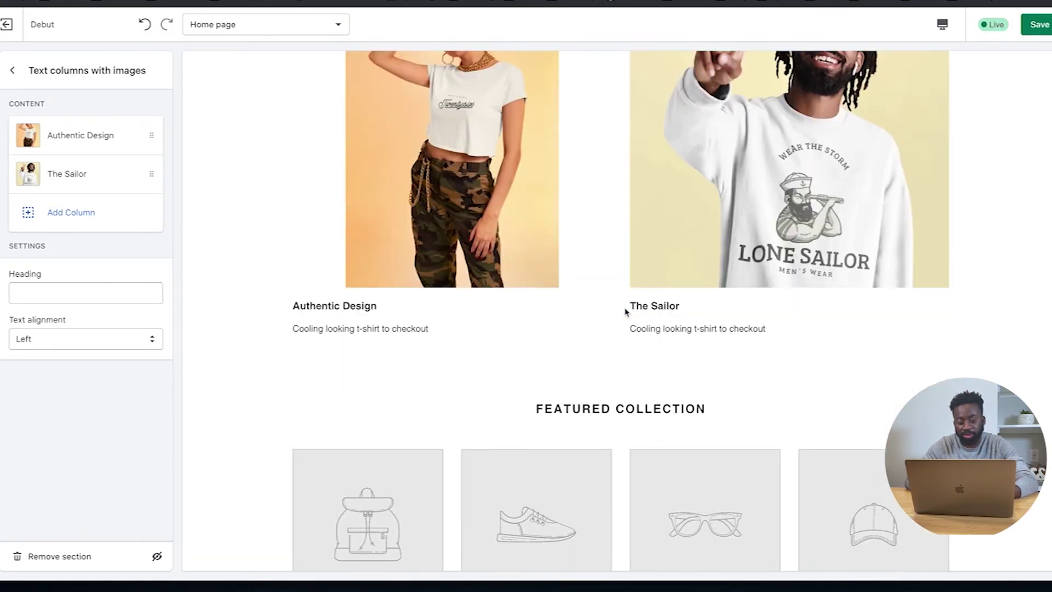
pyautogui.click(11, 70)
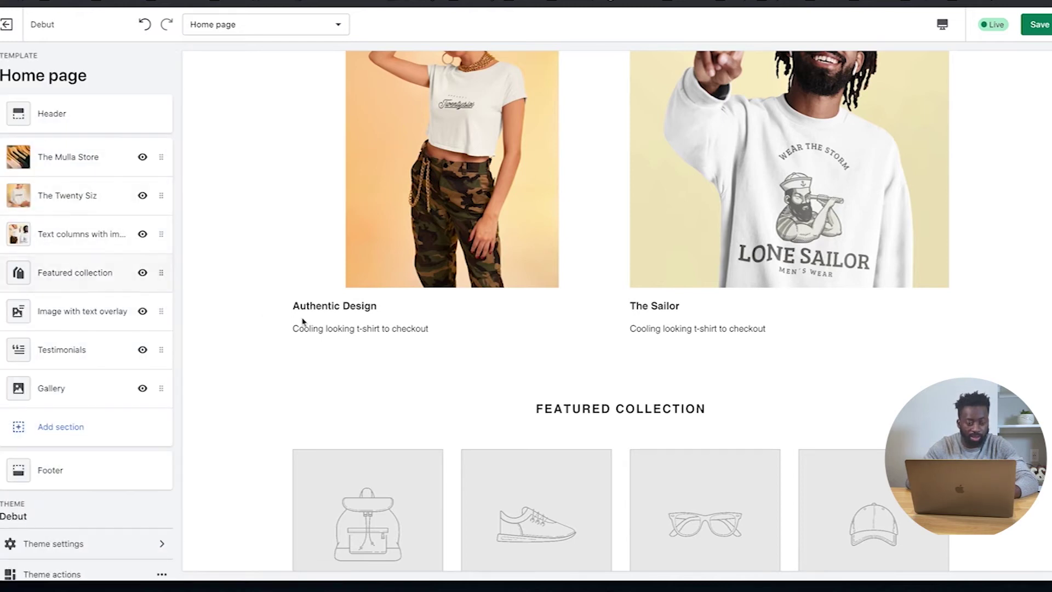
pyautogui.scroll(-1, 306, 330)
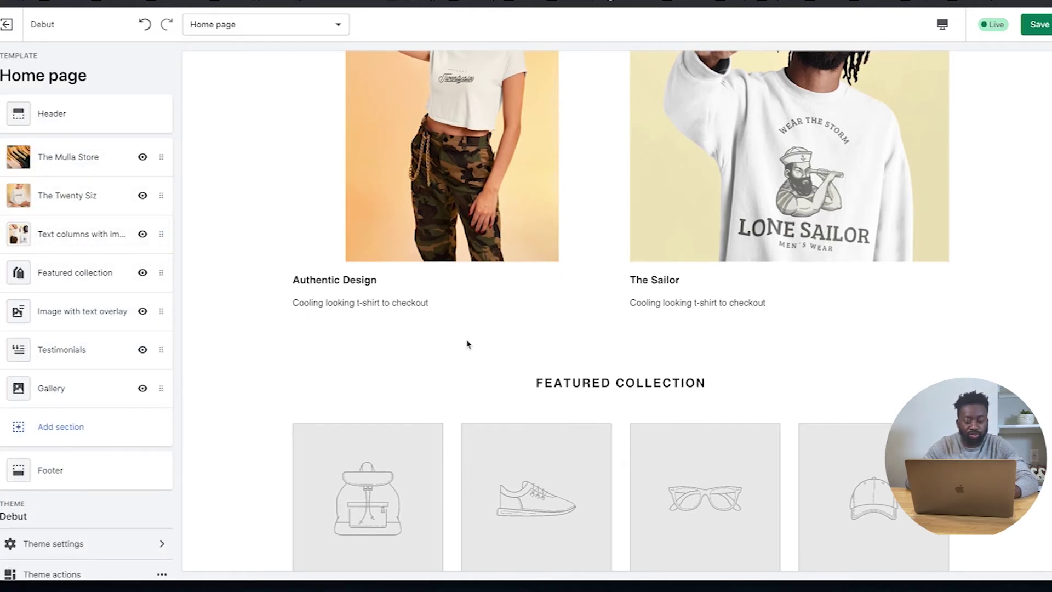
pyautogui.scroll(-6, 467, 343)
pyautogui.scroll(-4, 467, 344)
pyautogui.scroll(3, 467, 345)
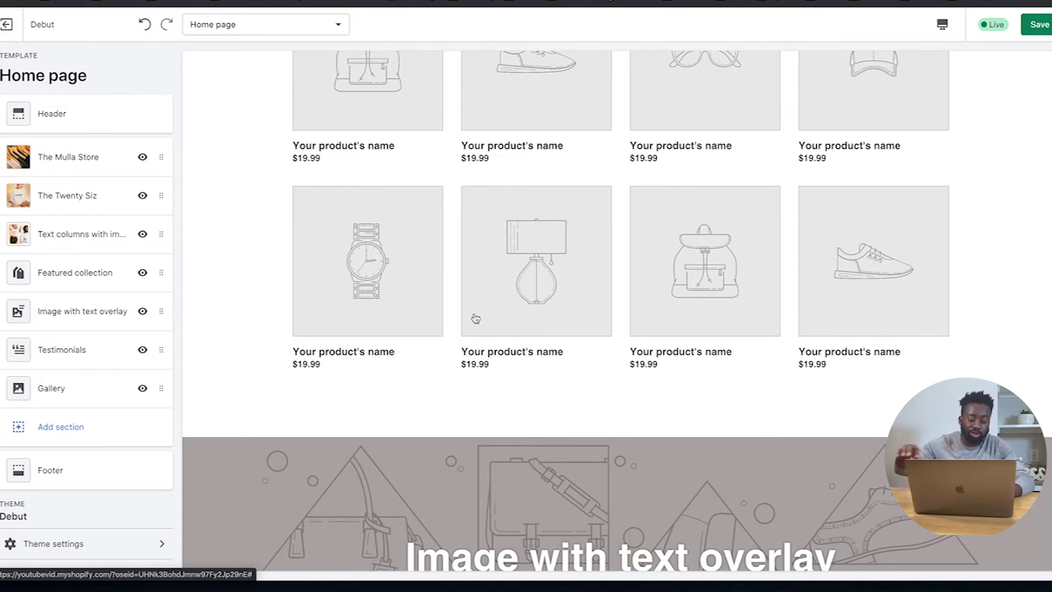
# - Open the Image with text overlay section's settings from the home page section list
pyautogui.click(76, 282)
pyautogui.click(13, 70)
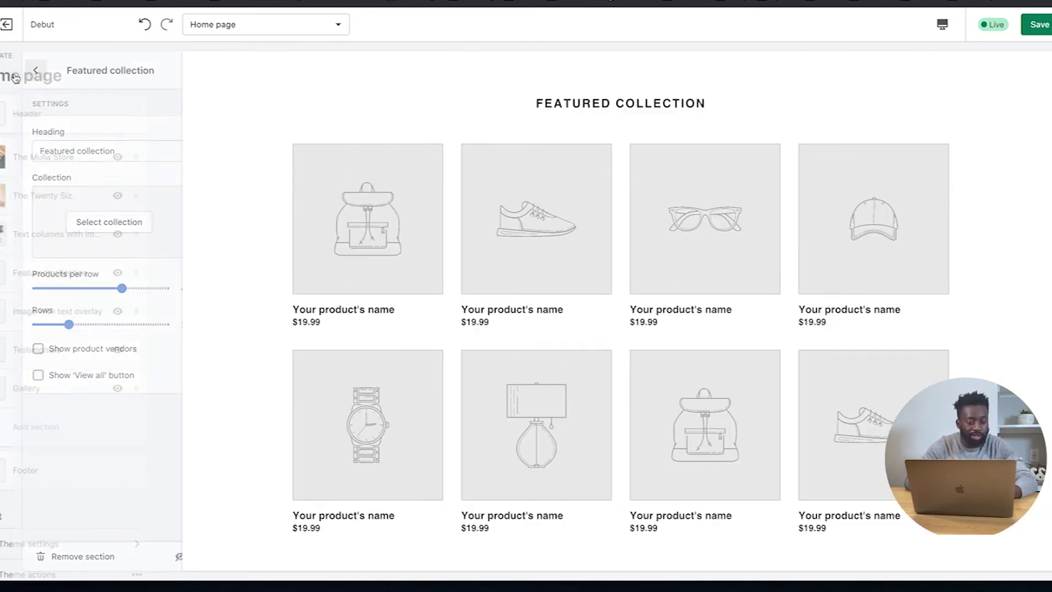
pyautogui.click(65, 315)
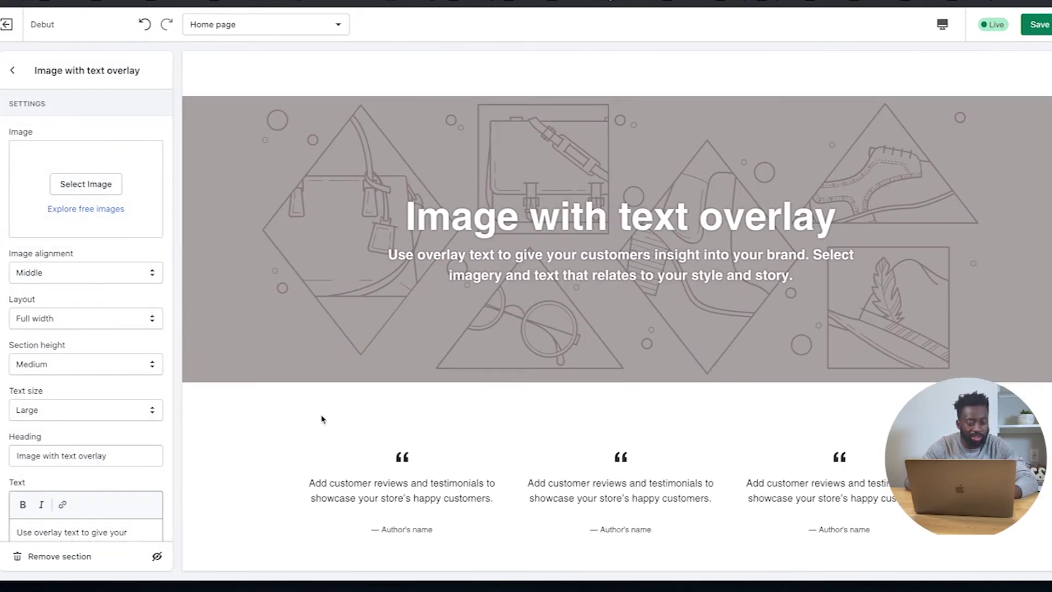
pyautogui.scroll(4, 454, 406)
pyautogui.scroll(-5, 454, 405)
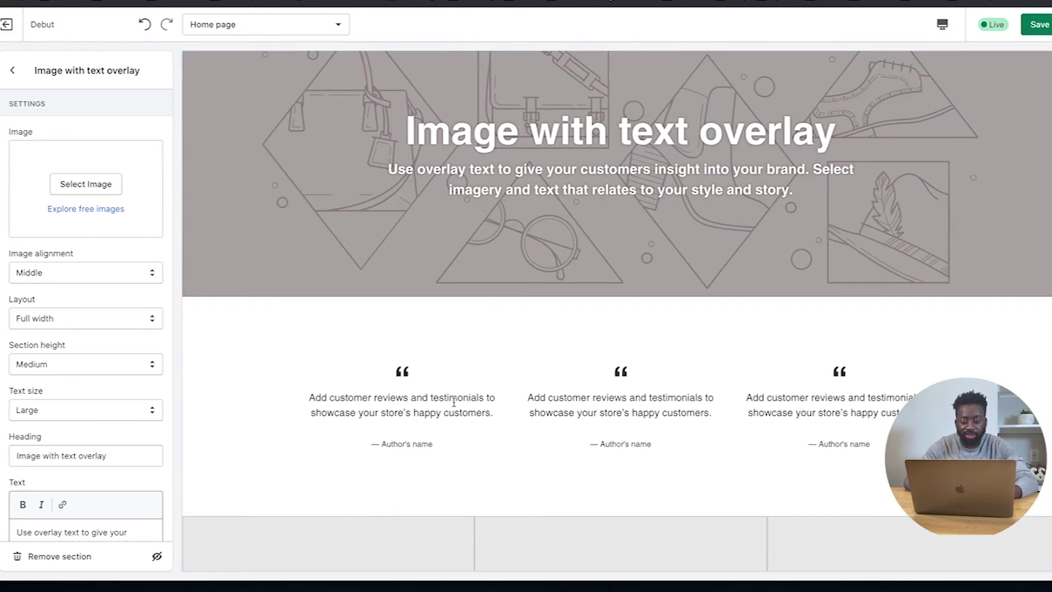
pyautogui.scroll(1, 454, 403)
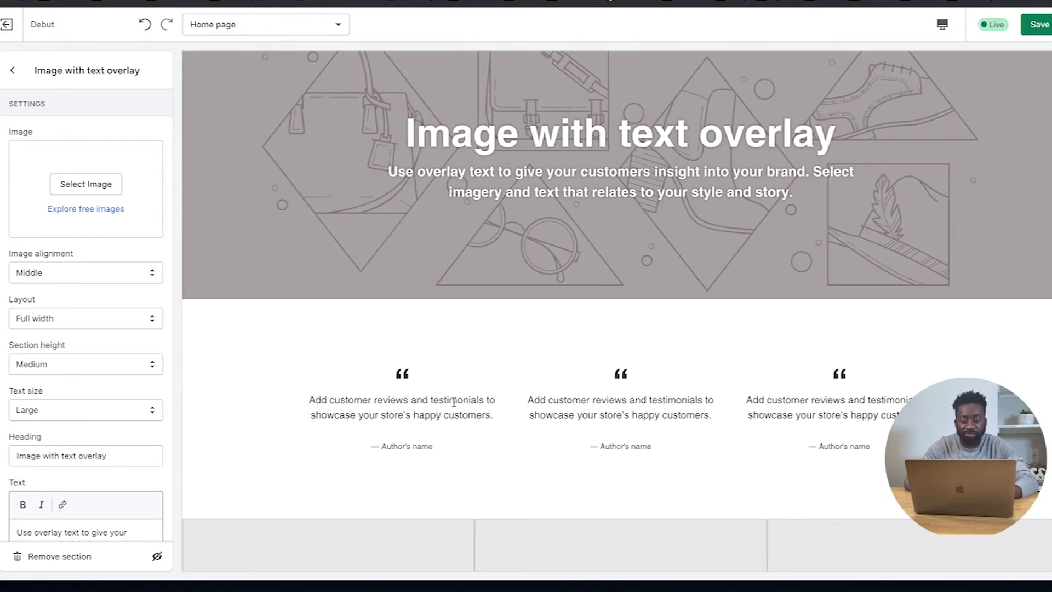
# - Choose the clothing-rack photo from the image library as the banner's background
pyautogui.click(82, 182)
pyautogui.scroll(-5, 119, 396)
pyautogui.scroll(-4, 120, 397)
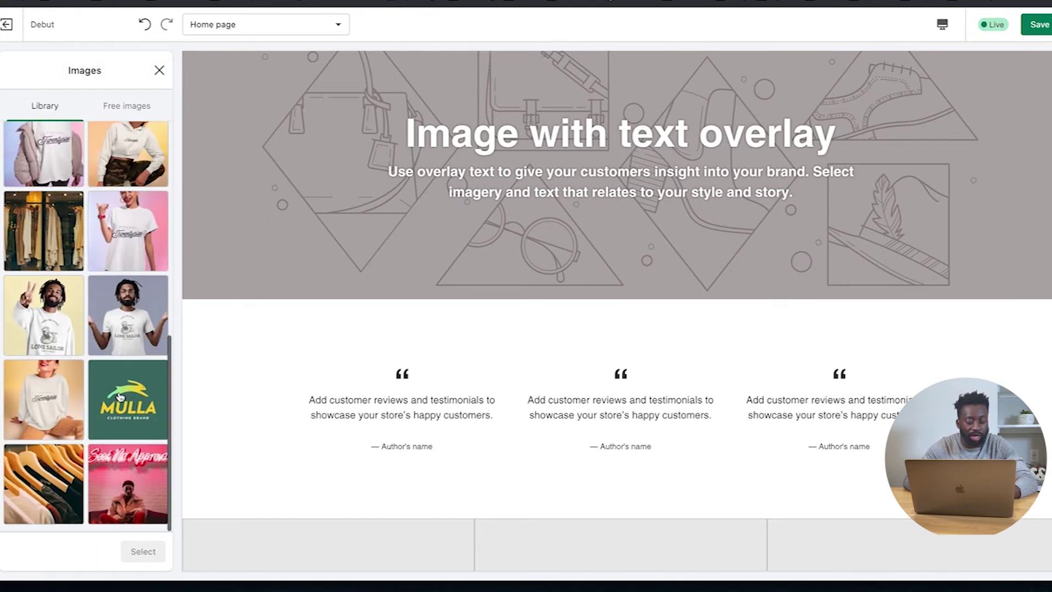
pyautogui.click(50, 247)
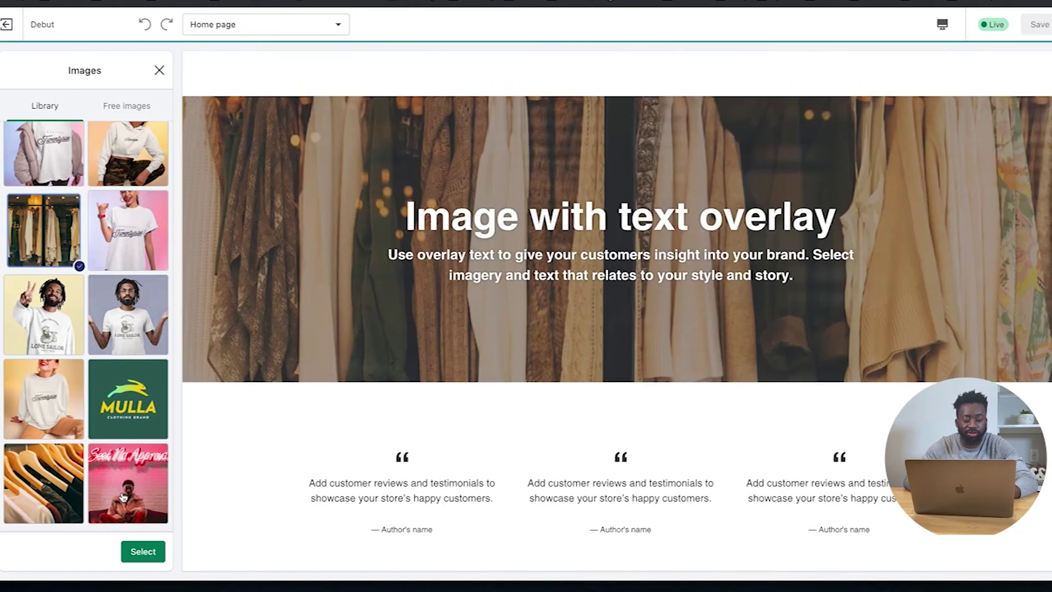
pyautogui.click(143, 553)
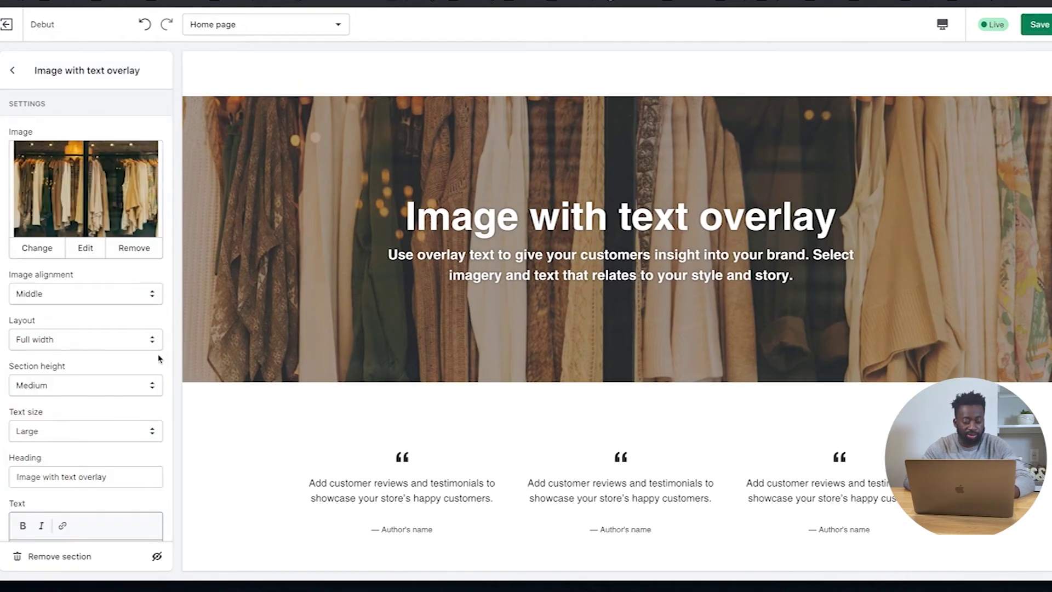
pyautogui.press('super+Tab')
pyautogui.press('super+Tab')
pyautogui.press('super+shift+Tab')
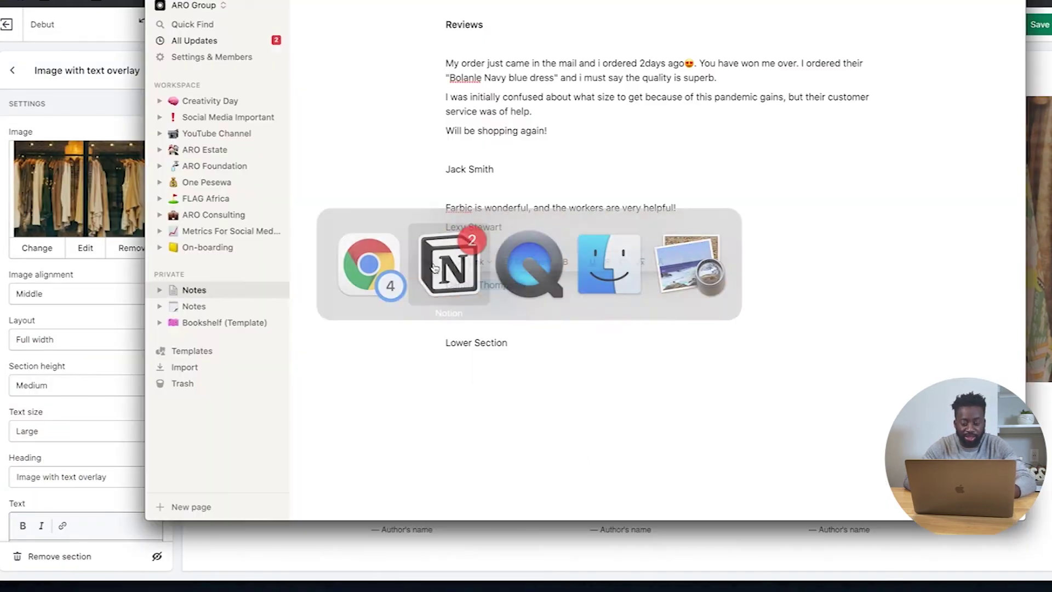
# - Review the Notion Reviews notes, selecting the Farbic and Great quality review lines
pyautogui.click(471, 311)
pyautogui.click(514, 192)
pyautogui.doubleClick(523, 208)
pyautogui.tripleClick(522, 208)
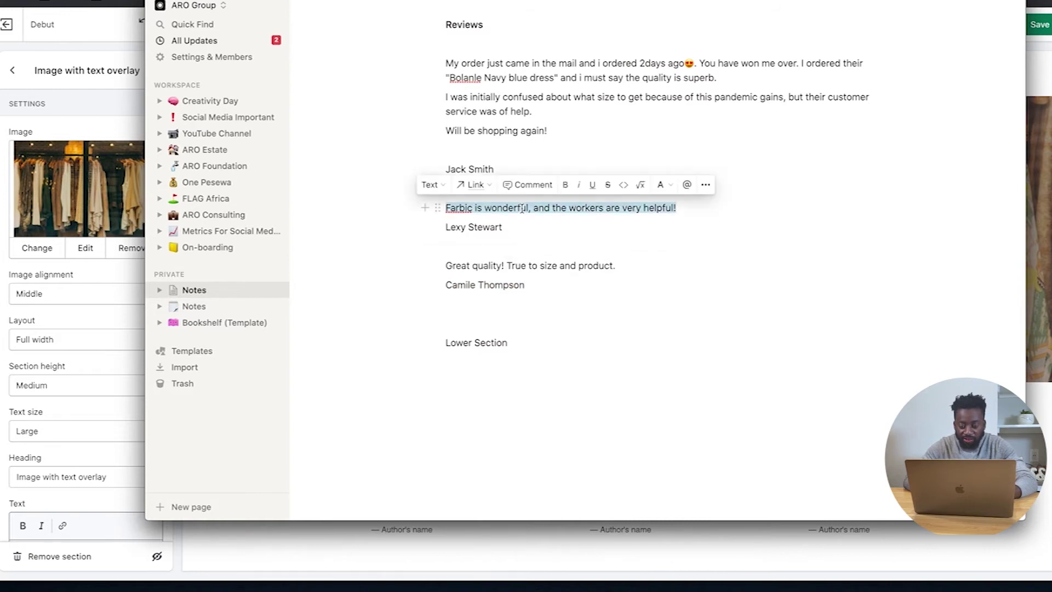
pyautogui.tripleClick(556, 265)
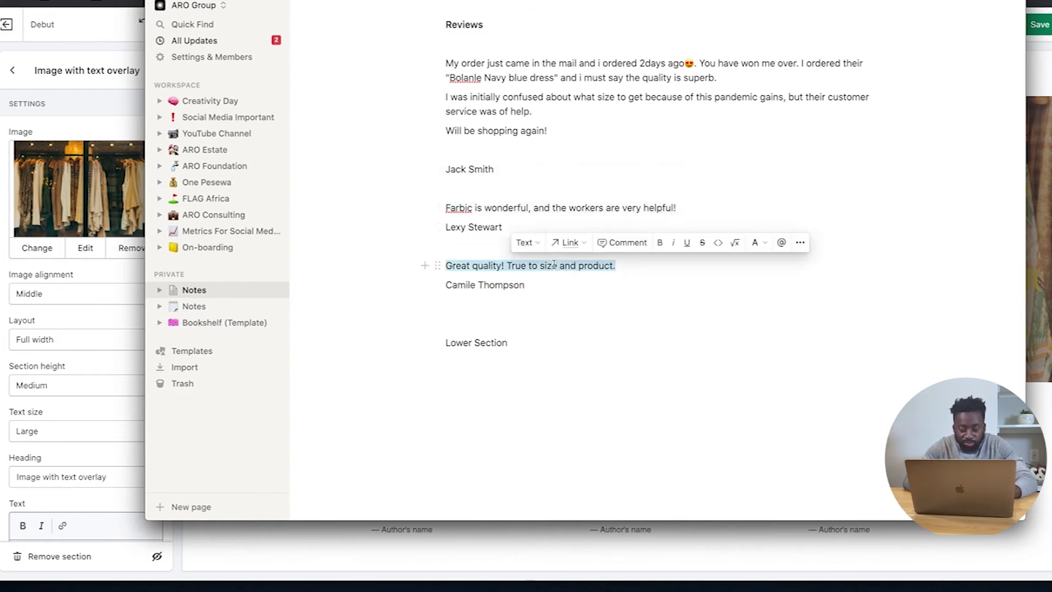
# - Type 'Quality at it's finest' on a new line under Lower Section and select it
pyautogui.click(566, 364)
pyautogui.write('Auth')
pyautogui.press('BackSpace')
pyautogui.press('BackSpace')
pyautogui.press('BackSpace')
pyautogui.press('BackSpace')
pyautogui.press('BackSpace')
pyautogui.write('ion')
pyautogui.press('Return')
pyautogui.write("Quality at it's fi")
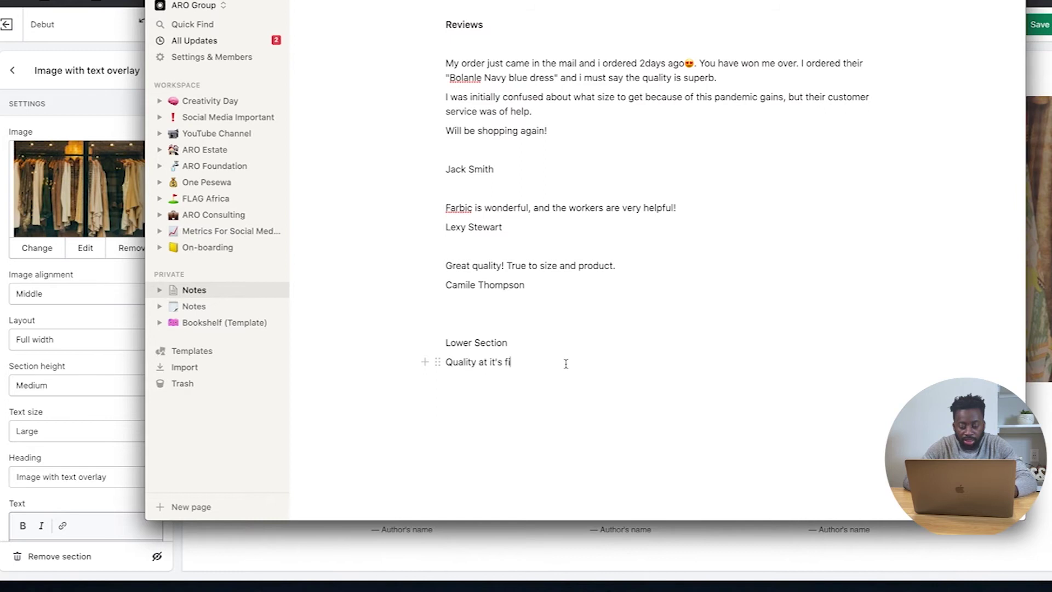
pyautogui.write('nest')
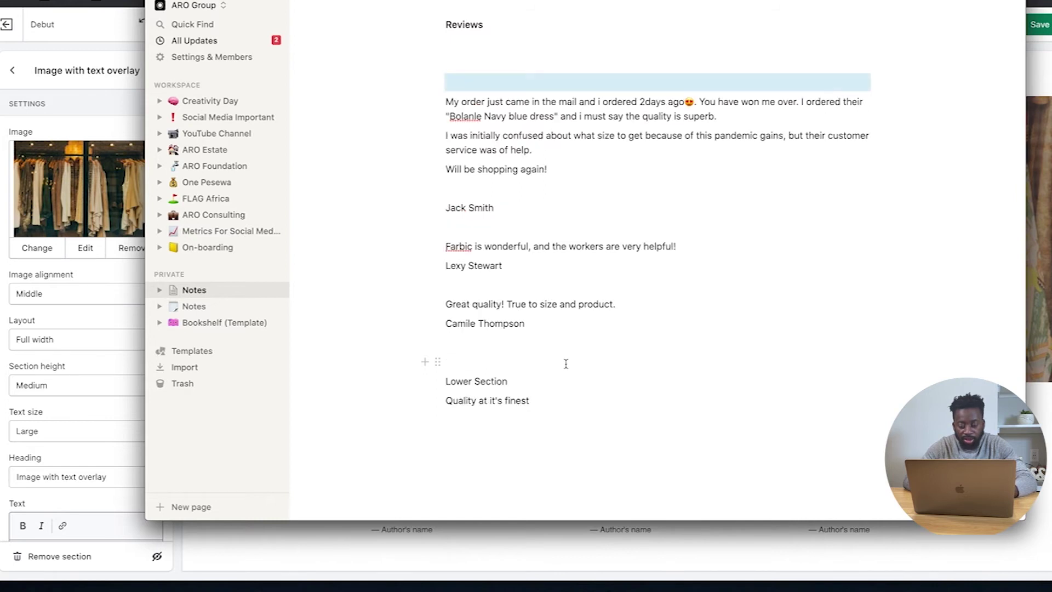
pyautogui.tripleClick(471, 395)
pyautogui.press('super+c')
pyautogui.click(113, 474)
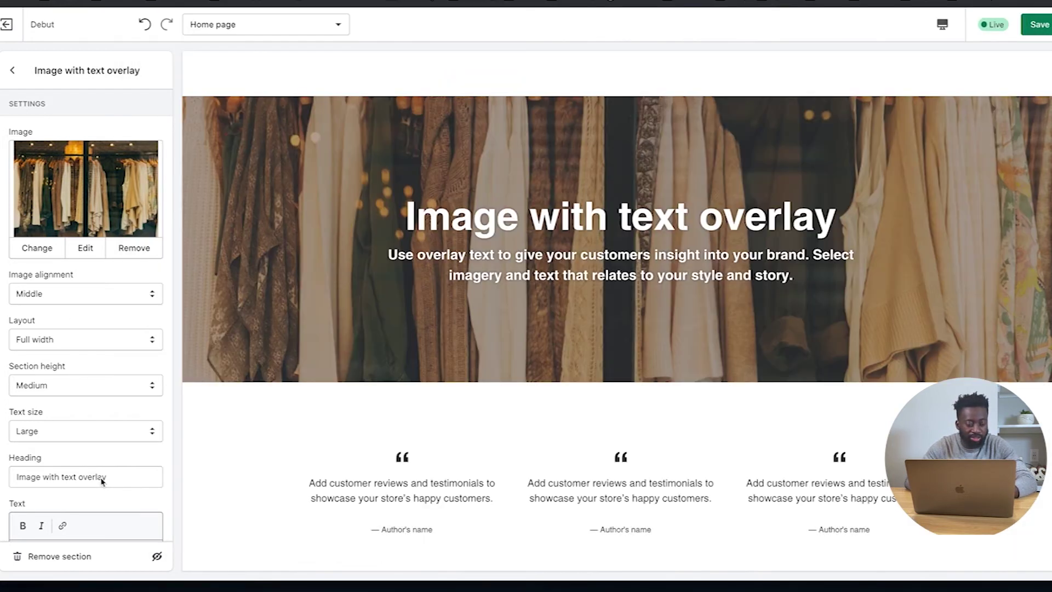
# - Replace the banner heading with the pasted 'Quality at it's finest'
pyautogui.tripleClick(101, 477)
pyautogui.scroll(-3, 87, 446)
pyautogui.press('super+v')
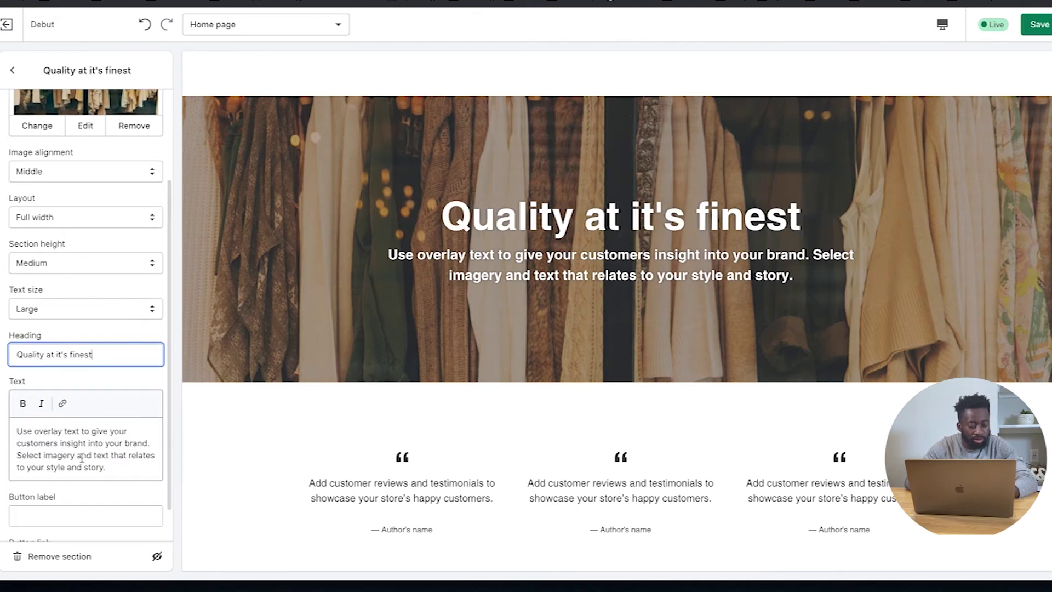
# - Delete the banner's placeholder subtitle paragraph, leaving the text box empty
pyautogui.click(91, 465)
pyautogui.press('super+a')
pyautogui.press('BackSpace')
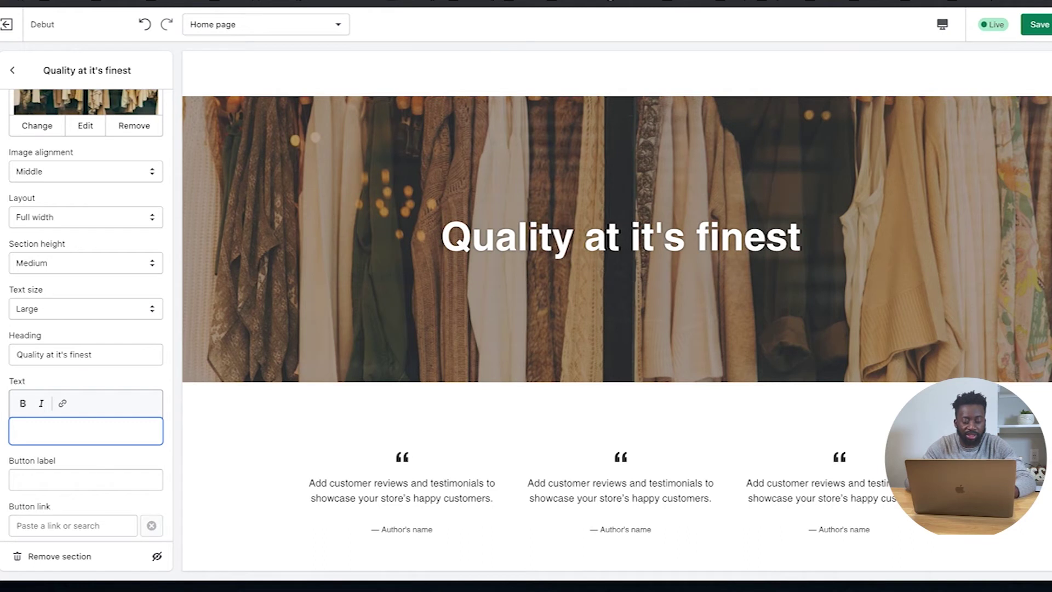
pyautogui.scroll(-1, 63, 491)
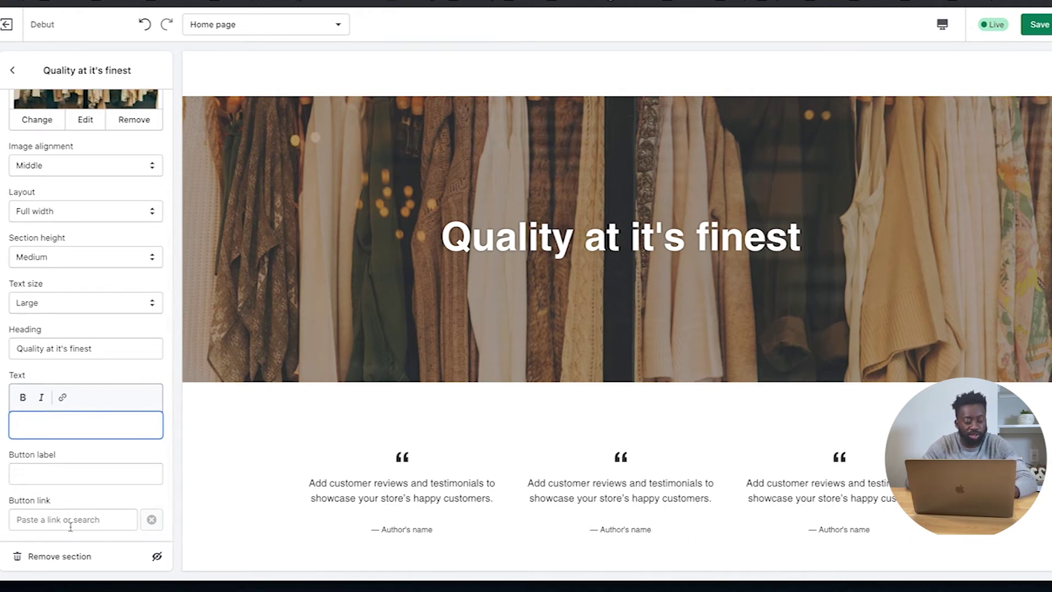
pyautogui.scroll(5, 76, 516)
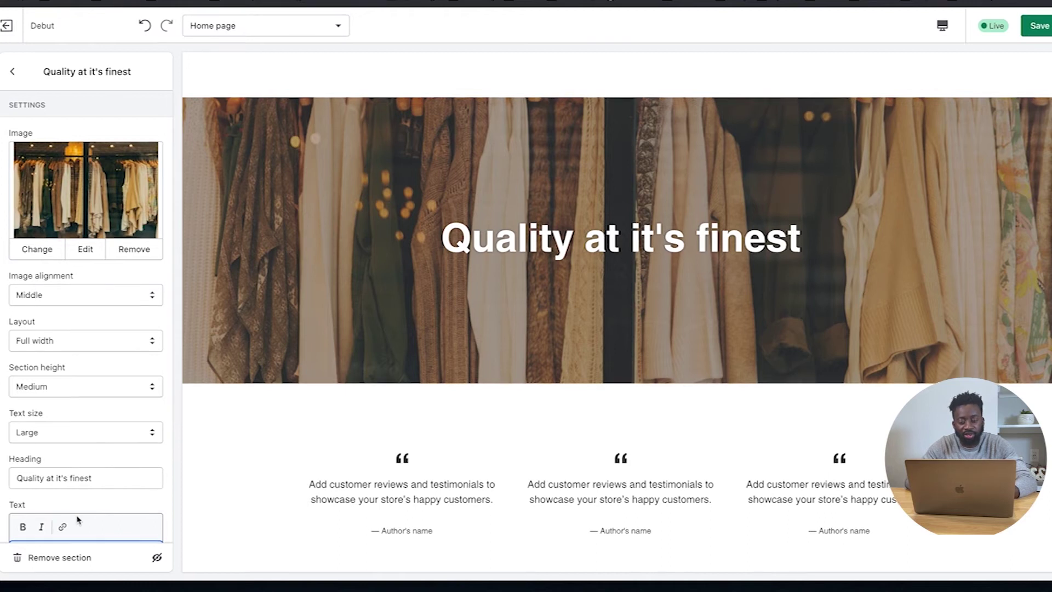
pyautogui.click(12, 70)
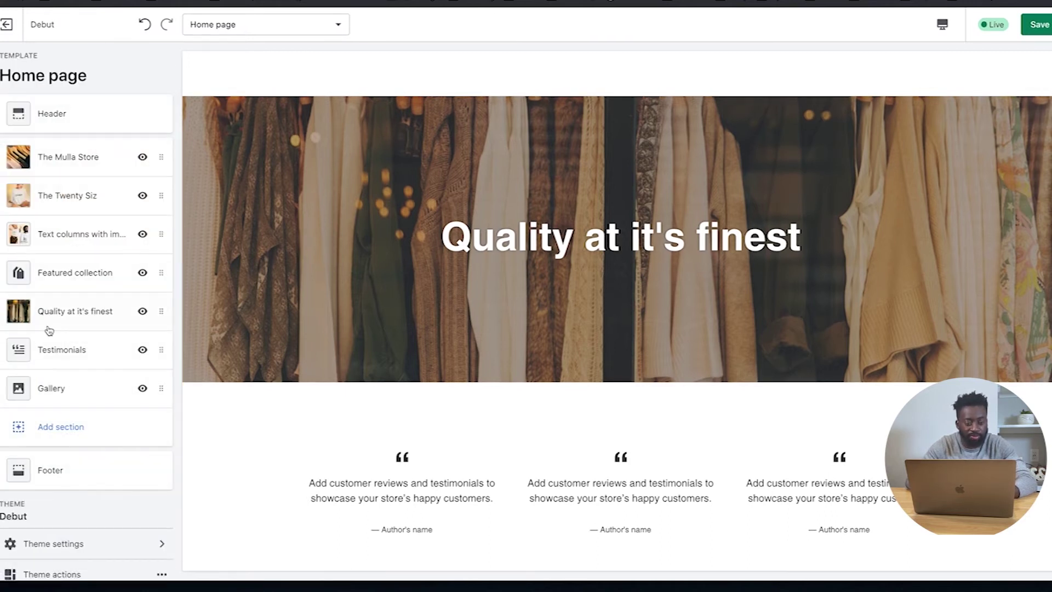
# - Try Top image alignment on the banner, then set it back to Middle
pyautogui.click(68, 313)
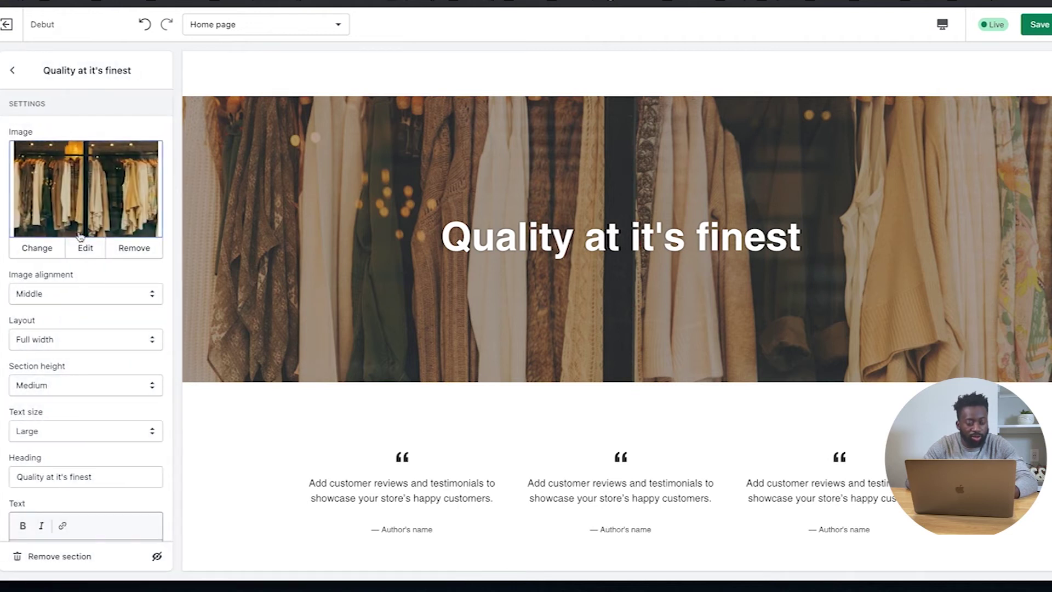
pyautogui.click(83, 296)
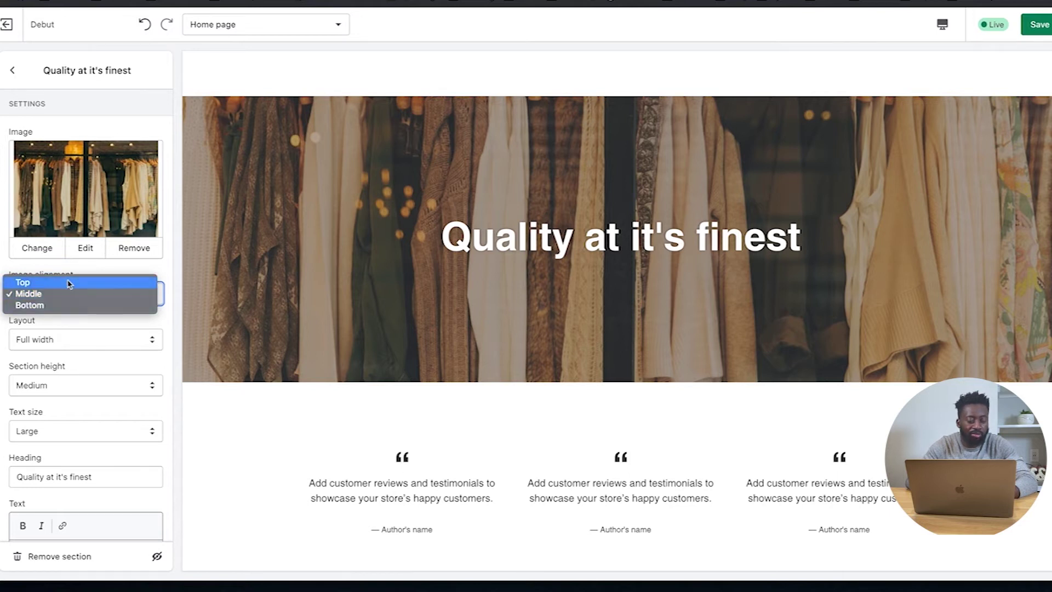
pyautogui.click(69, 283)
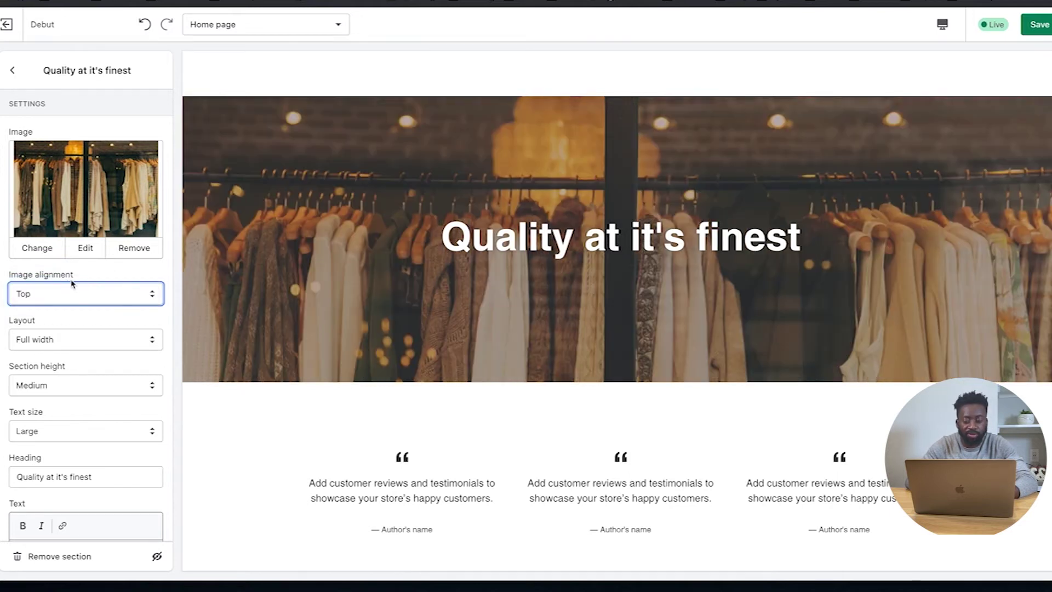
pyautogui.click(71, 296)
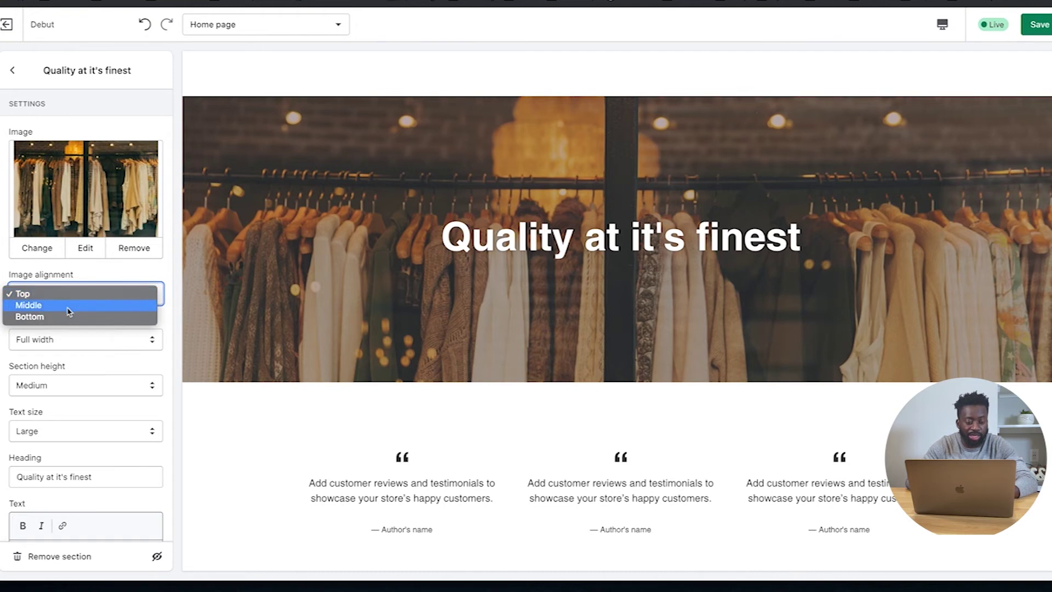
pyautogui.click(70, 305)
# - Keep full-width layout and Medium section height, then open the Testimonials section
pyautogui.click(63, 339)
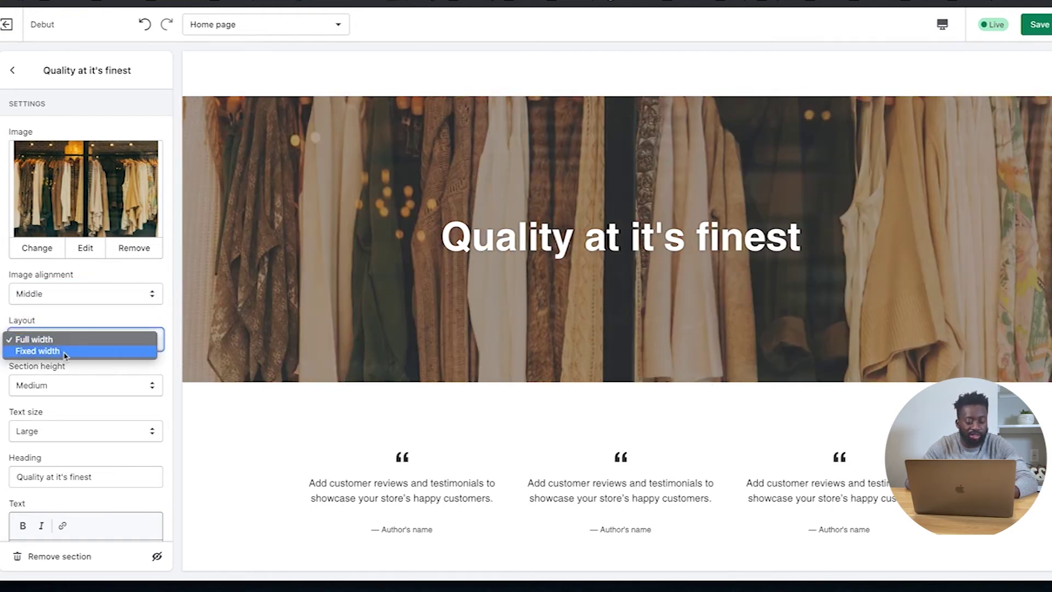
pyautogui.click(62, 369)
pyautogui.click(53, 386)
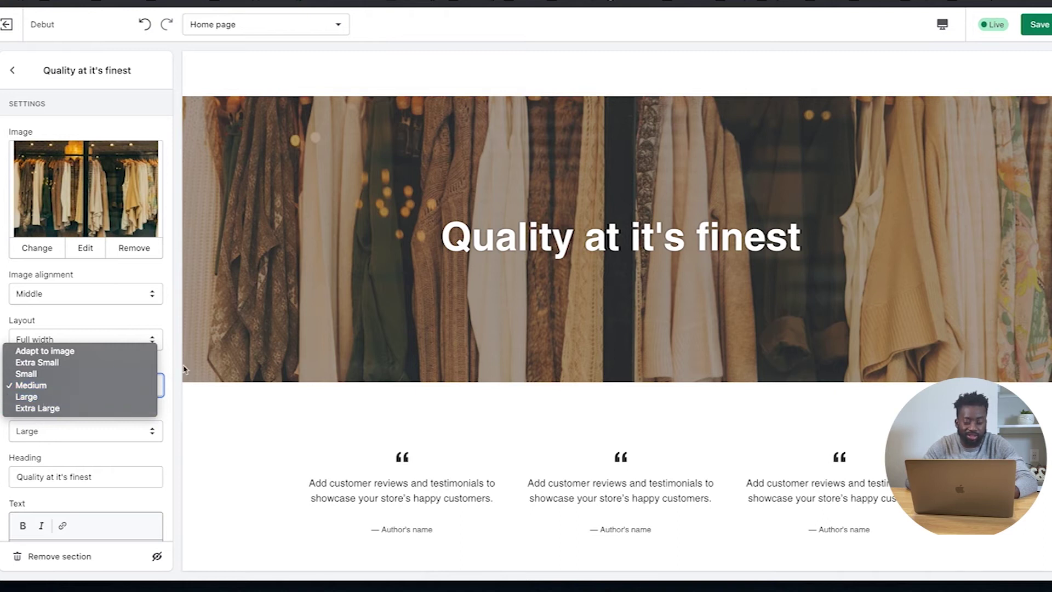
pyautogui.click(76, 390)
pyautogui.scroll(-3, 82, 246)
pyautogui.scroll(3, 82, 246)
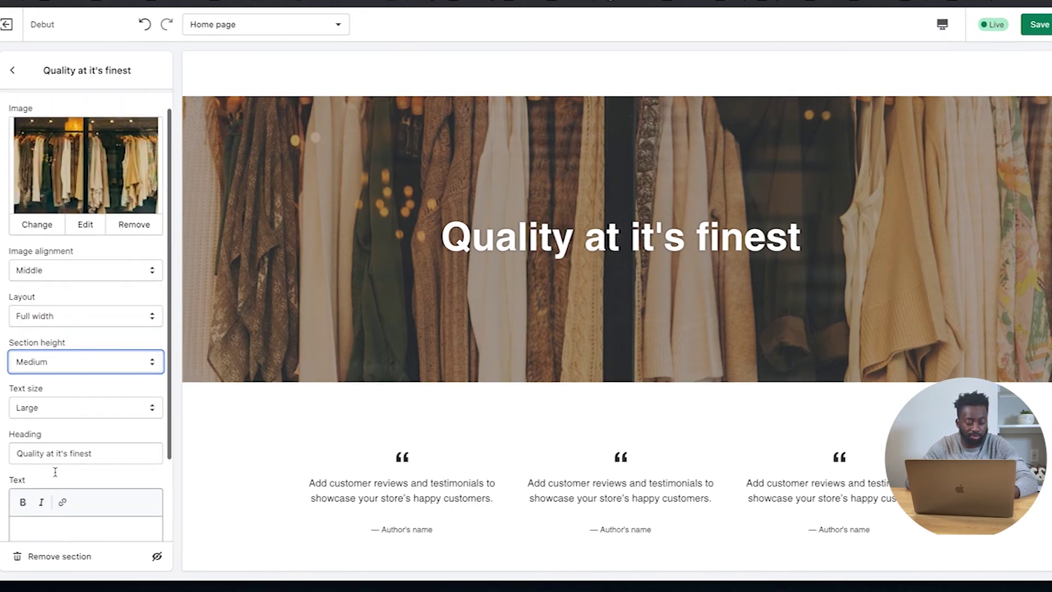
pyautogui.click(12, 70)
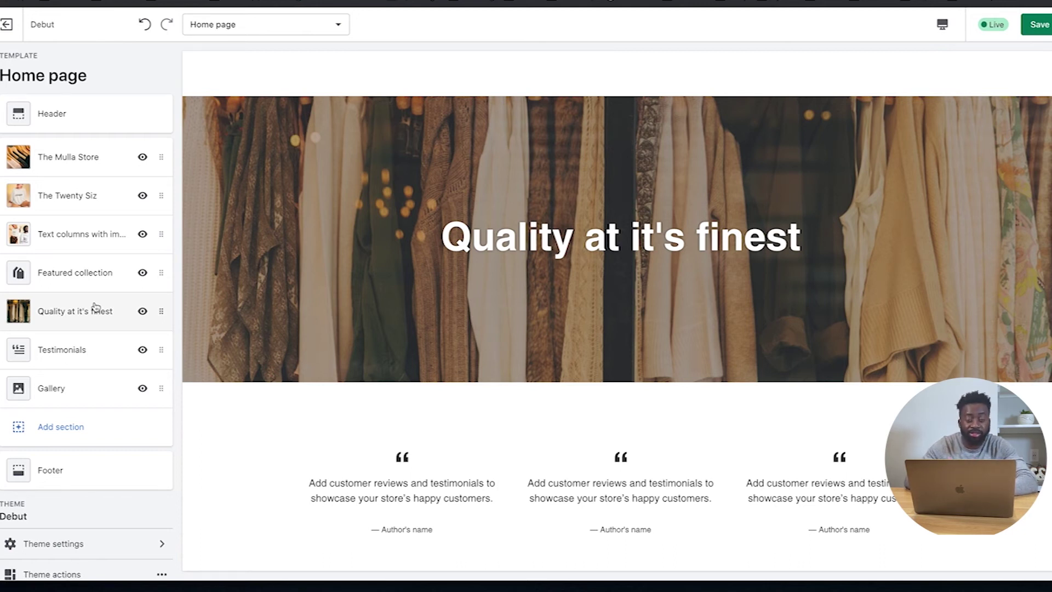
pyautogui.click(61, 350)
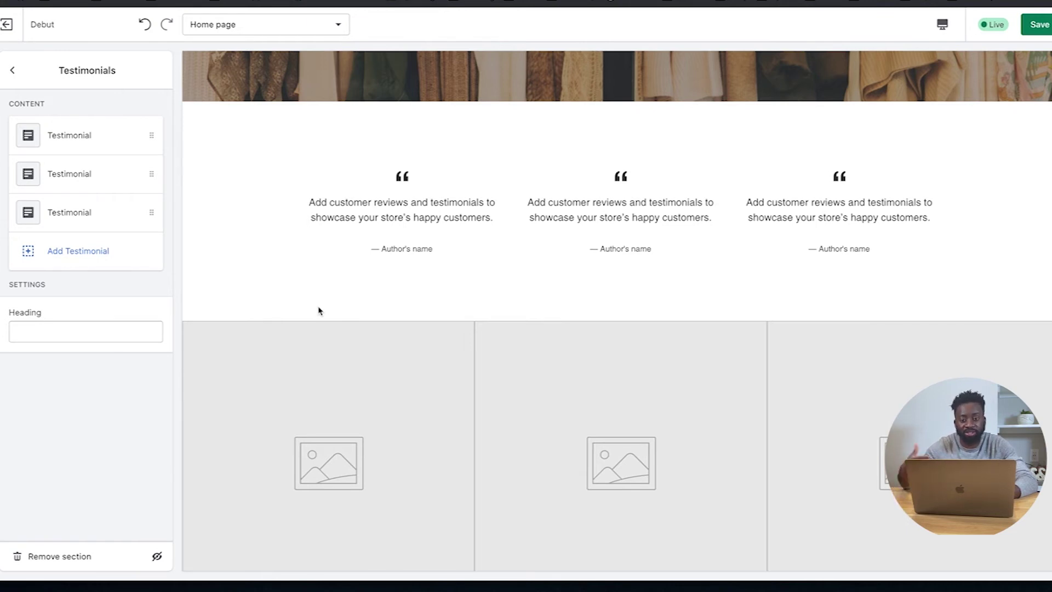
# - Open the first testimonial's text and author fields, then bring up the Notion review notes
pyautogui.click(91, 143)
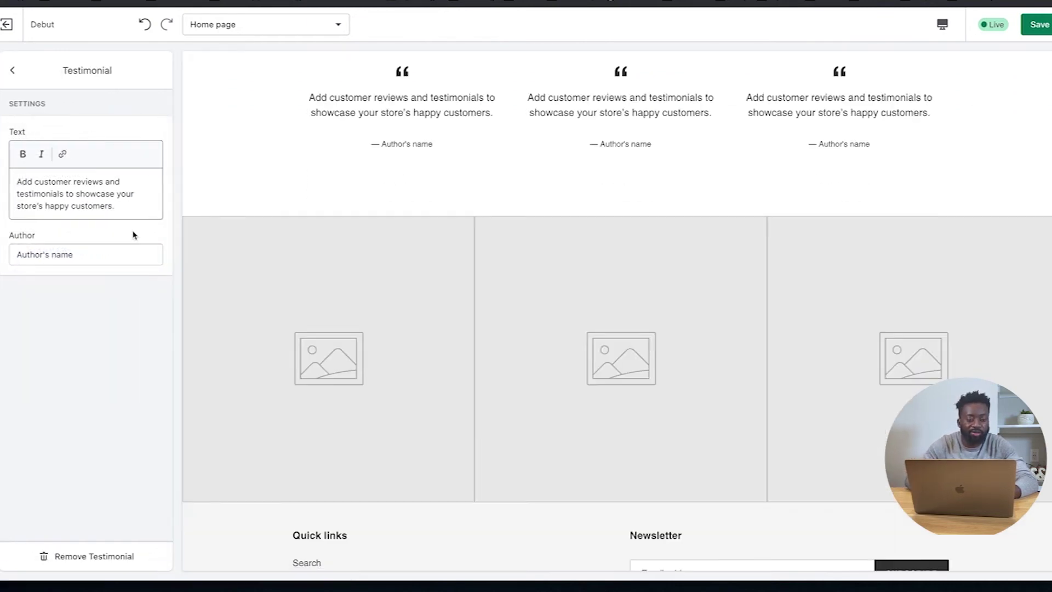
pyautogui.press('super+Tab')
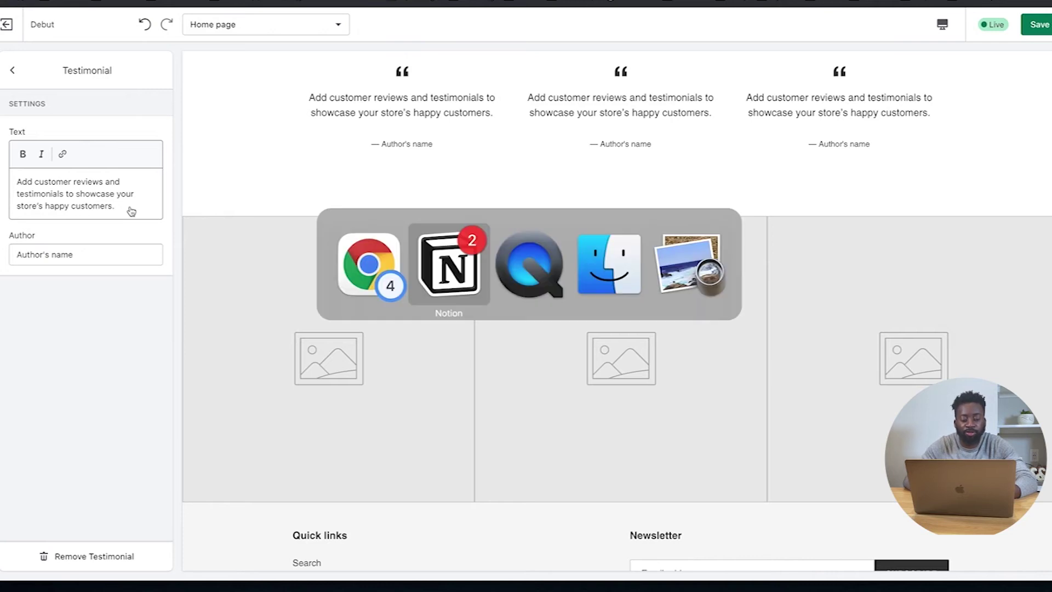
pyautogui.scroll(2, 542, 196)
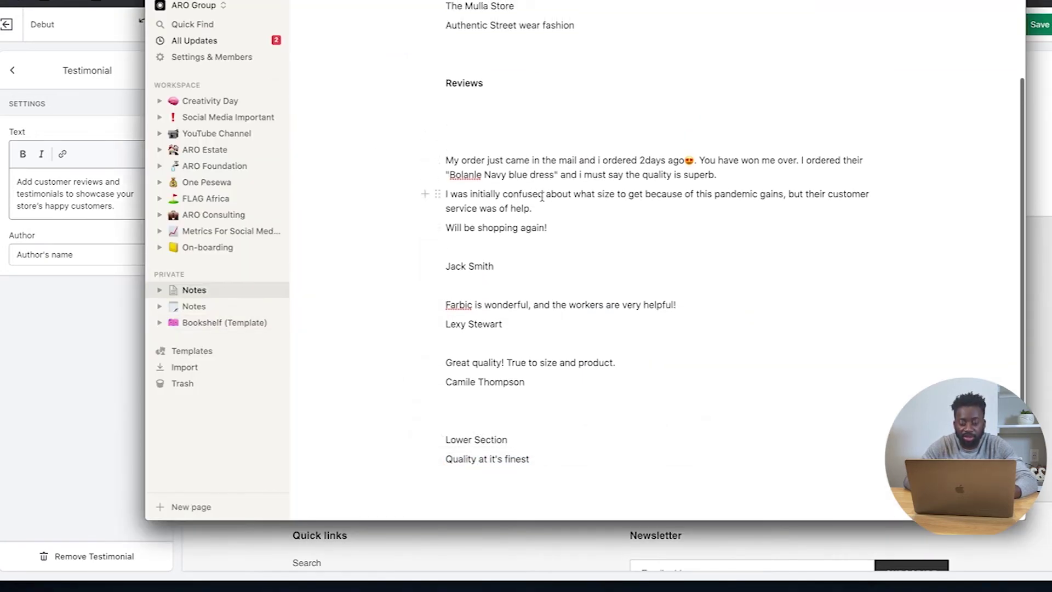
# - Delete the 'I was initially confused' paragraph from the first review and copy the shortened review
pyautogui.moveTo(539, 225); pyautogui.dragTo(452, 160)
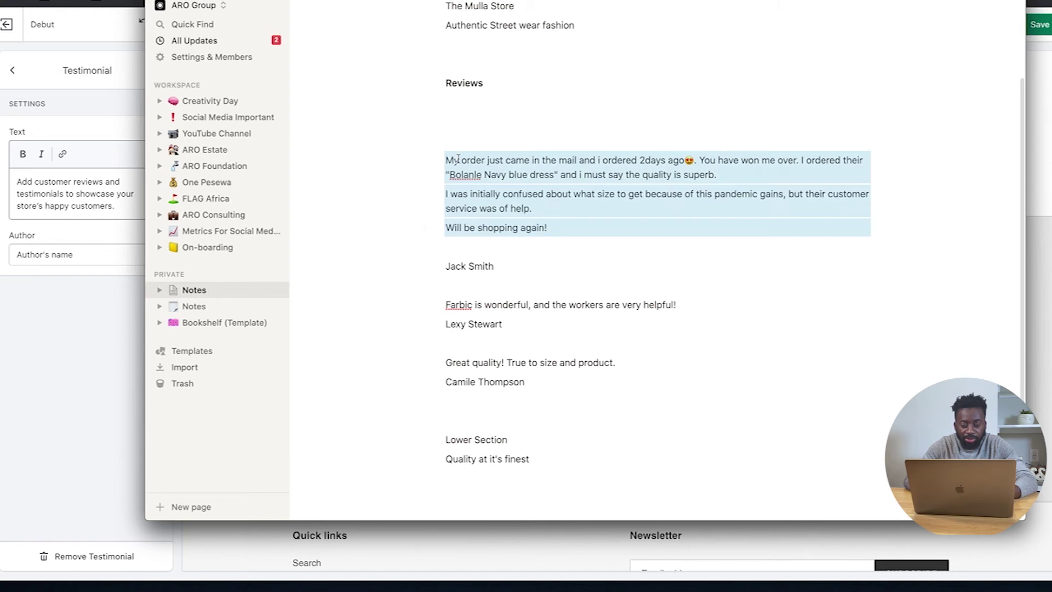
pyautogui.tripleClick(521, 211)
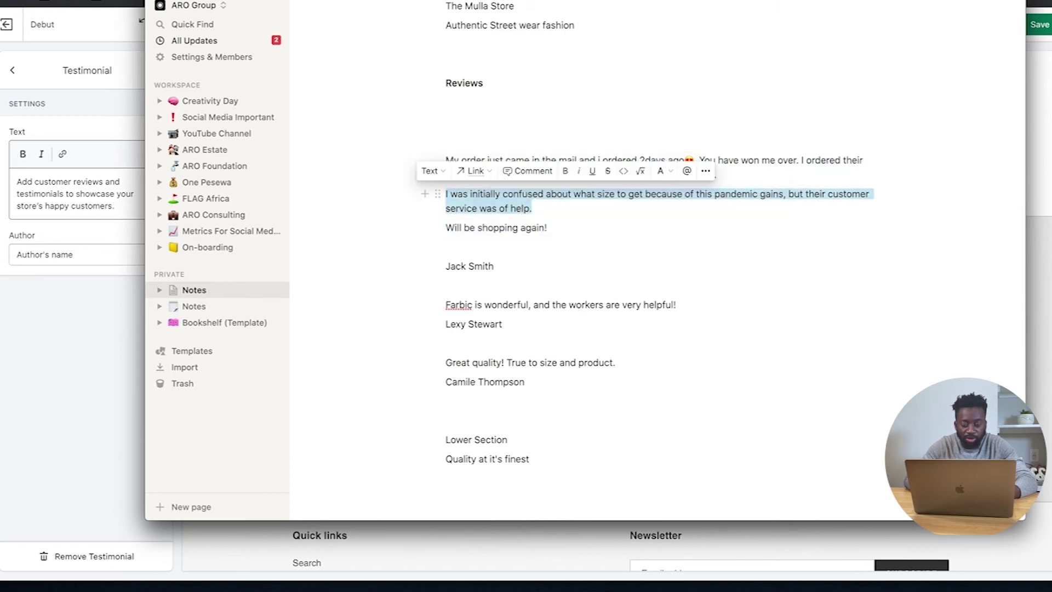
pyautogui.press('BackSpace')
pyautogui.moveTo(581, 214); pyautogui.dragTo(471, 158)
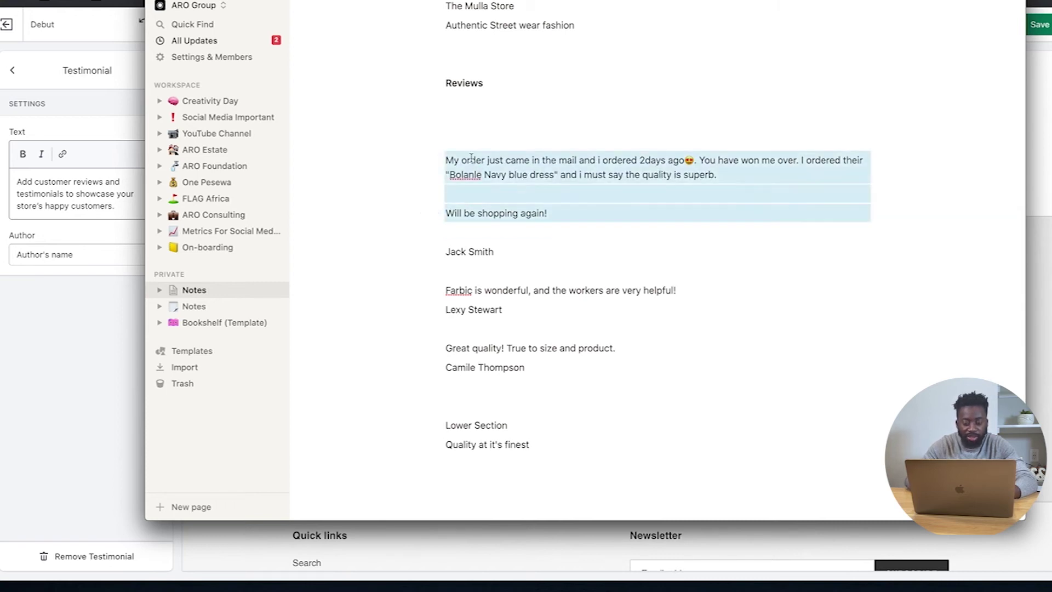
# - Fill the first testimonial with the copied review and its reviewer's name
pyautogui.tripleClick(60, 205)
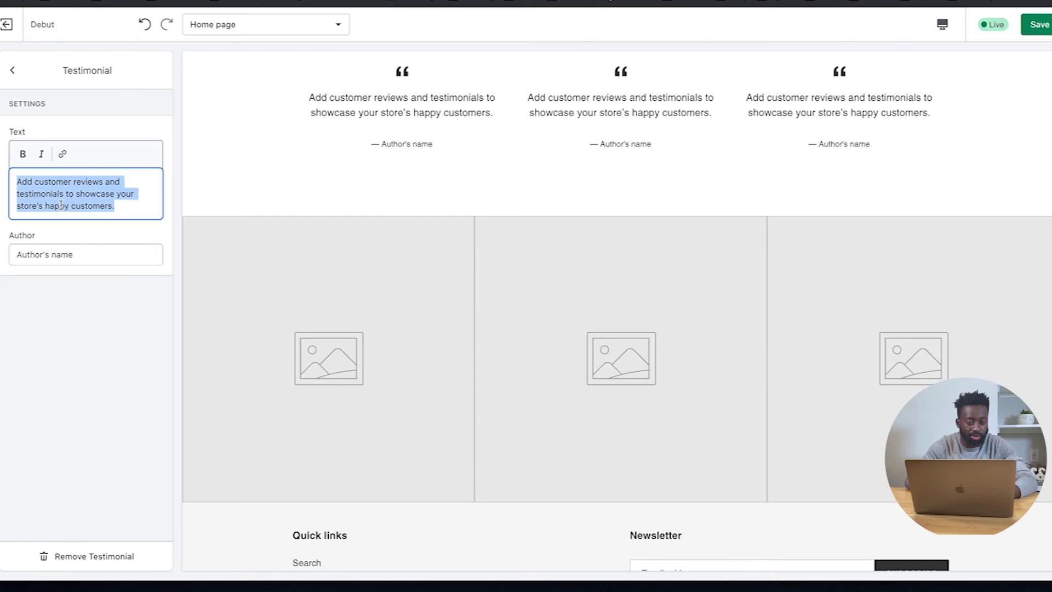
pyautogui.write('My order just came in the mail and i ordered 2days ago😍. You have won me over. I ordered their "Bolanle Navy blue dress" and i must say the quality is superb.  Will be shopping again!')
pyautogui.press('super+Tab')
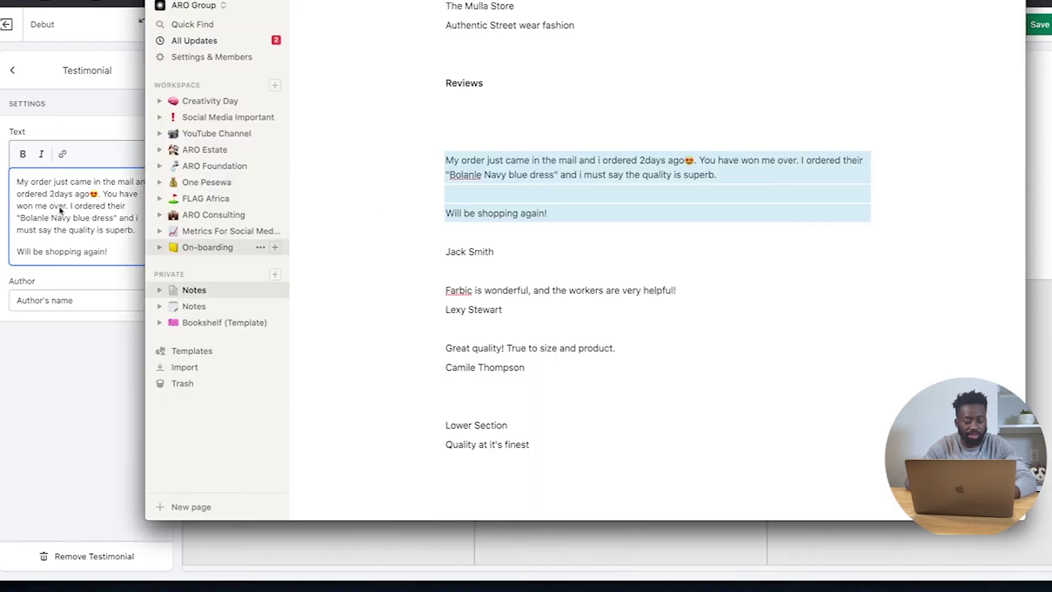
pyautogui.tripleClick(488, 253)
pyautogui.press('super+c')
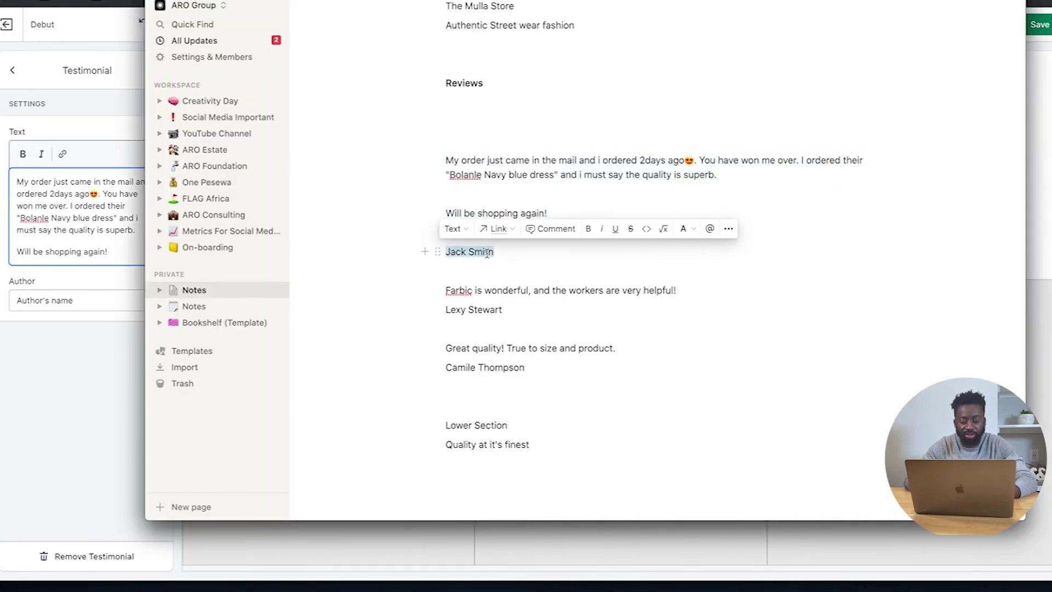
pyautogui.doubleClick(101, 303)
pyautogui.tripleClick(101, 304)
pyautogui.press('super+v')
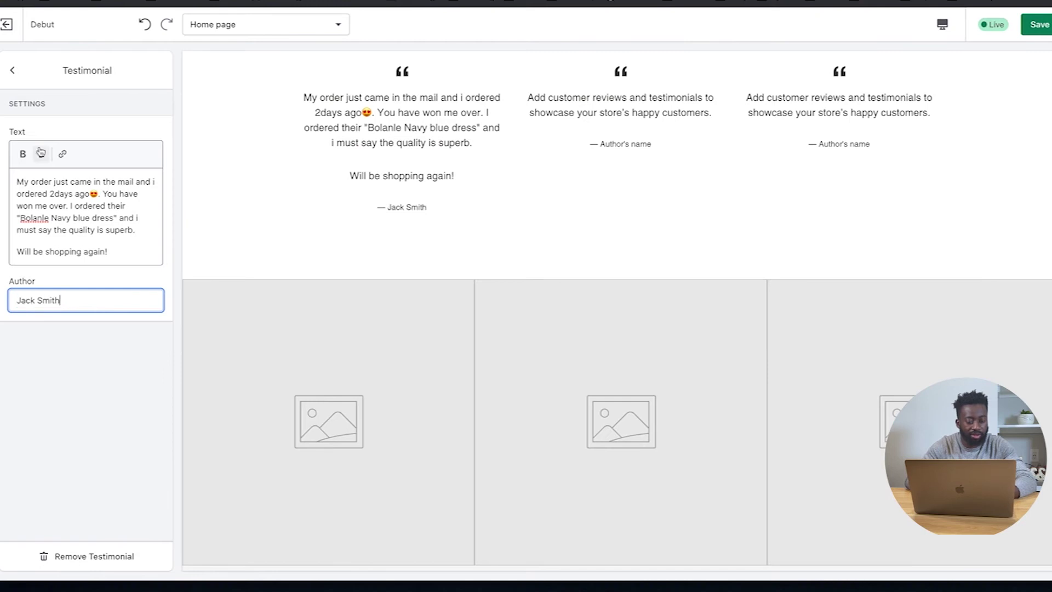
pyautogui.click(12, 70)
# - Fill the second testimonial with the second review and its reviewer's name
pyautogui.click(73, 175)
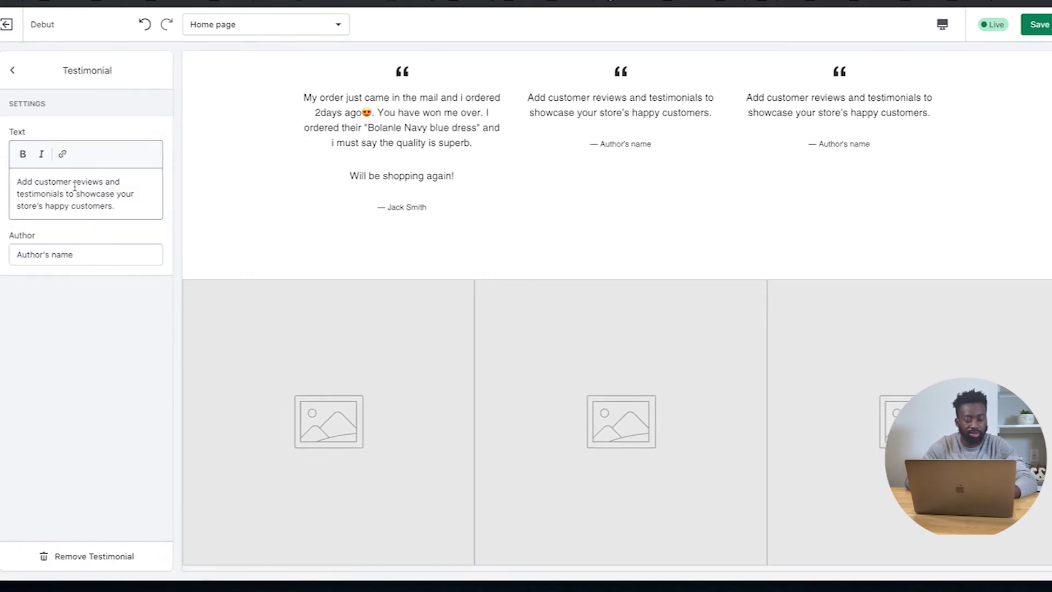
pyautogui.press('super+Tab')
pyautogui.moveTo(506, 310); pyautogui.dragTo(445, 310)
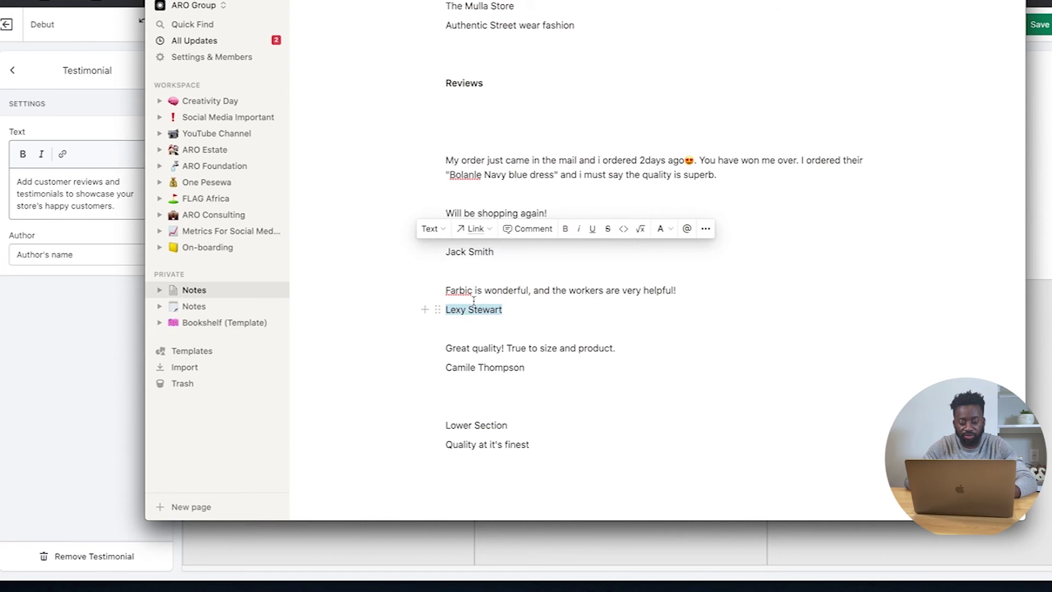
pyautogui.click(618, 305)
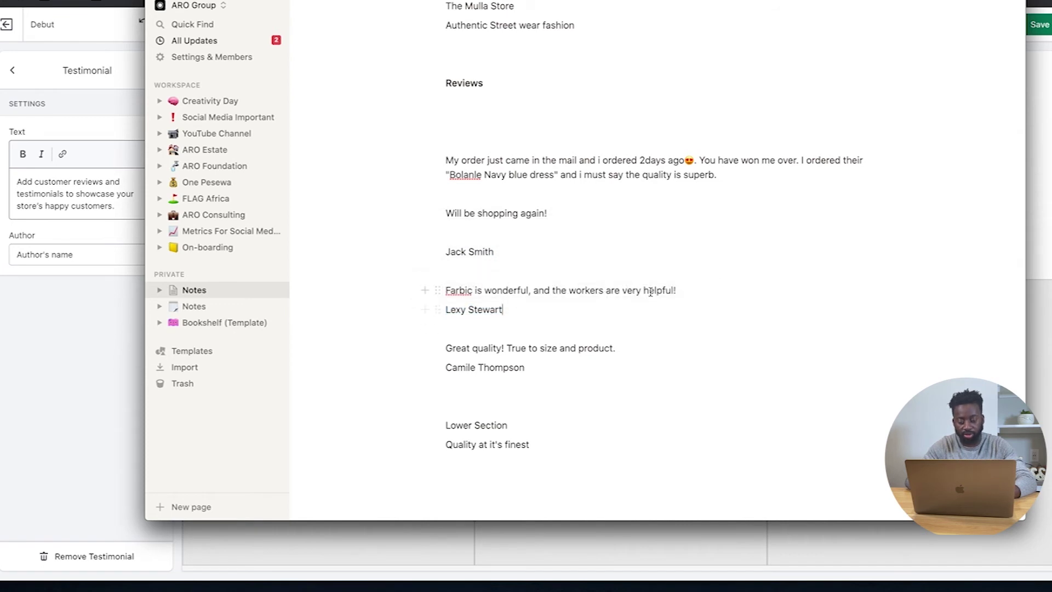
pyautogui.tripleClick(650, 291)
pyautogui.press('super+c')
pyautogui.tripleClick(87, 253)
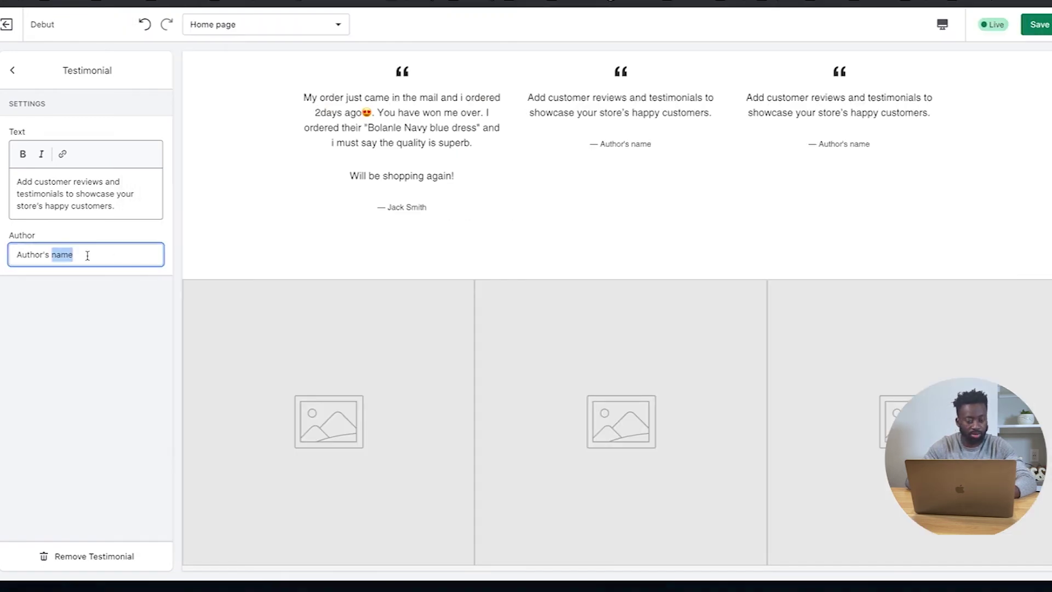
pyautogui.tripleClick(79, 194)
pyautogui.press('super+v')
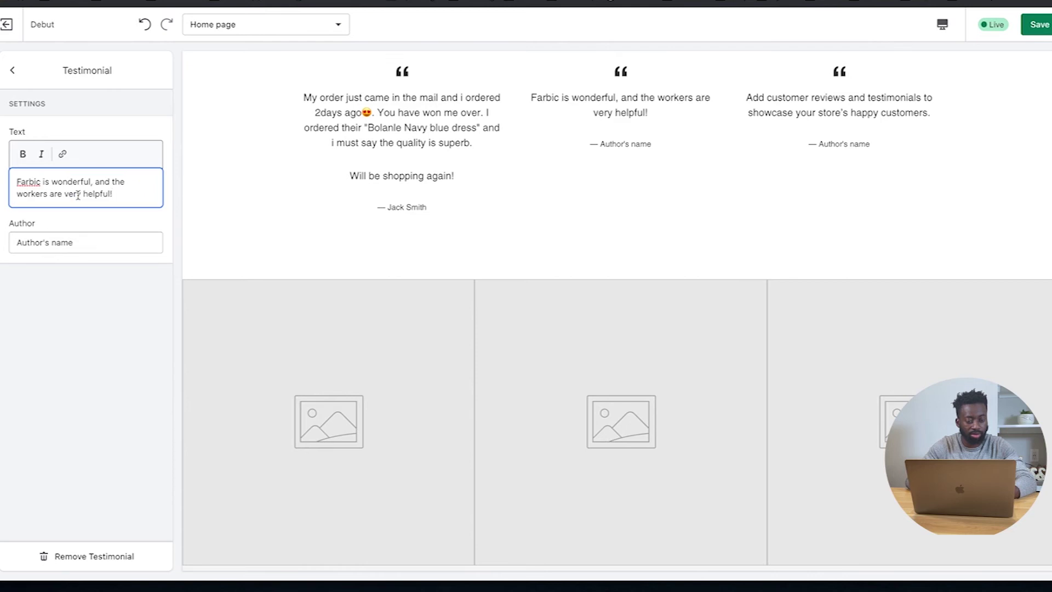
pyautogui.press('super+Tab')
pyautogui.tripleClick(490, 308)
pyautogui.press('super+c')
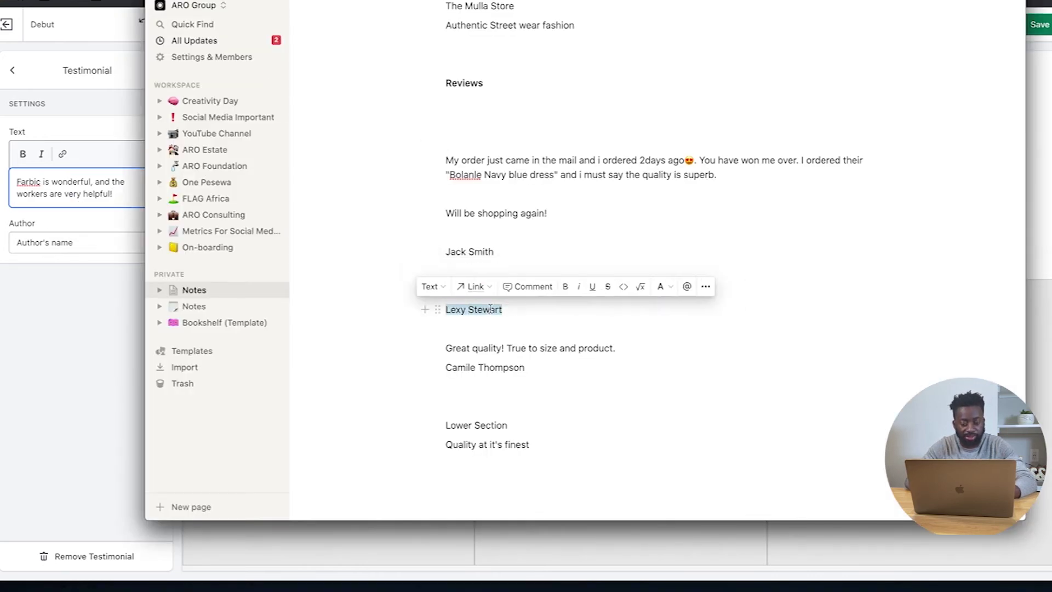
pyautogui.tripleClick(85, 251)
pyautogui.press('super+v')
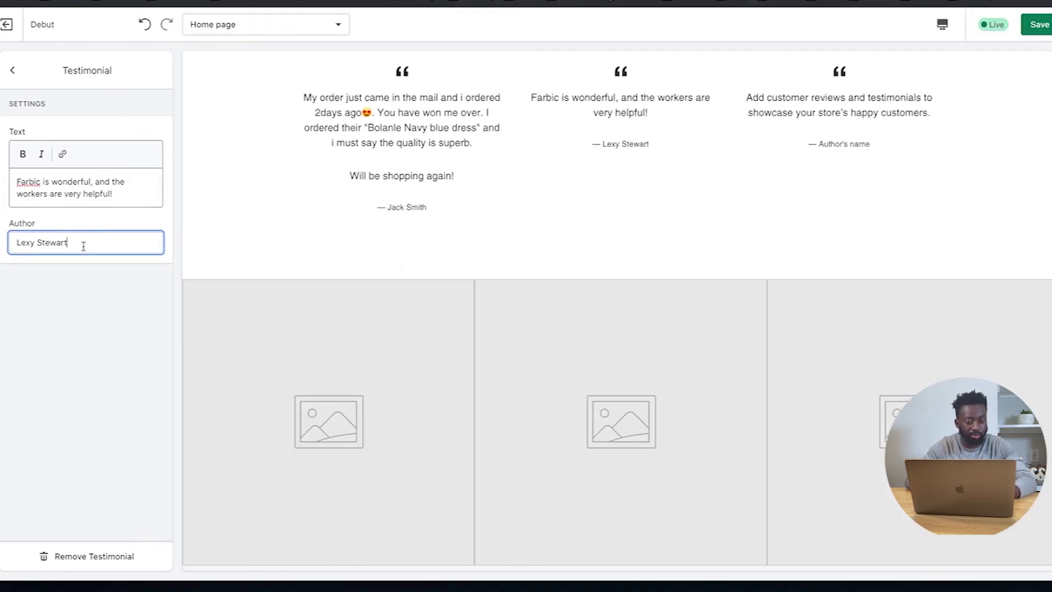
# - Fill the third testimonial with the third review and its reviewer's name
pyautogui.press('super+Tab')
pyautogui.tripleClick(487, 349)
pyautogui.press('super+c')
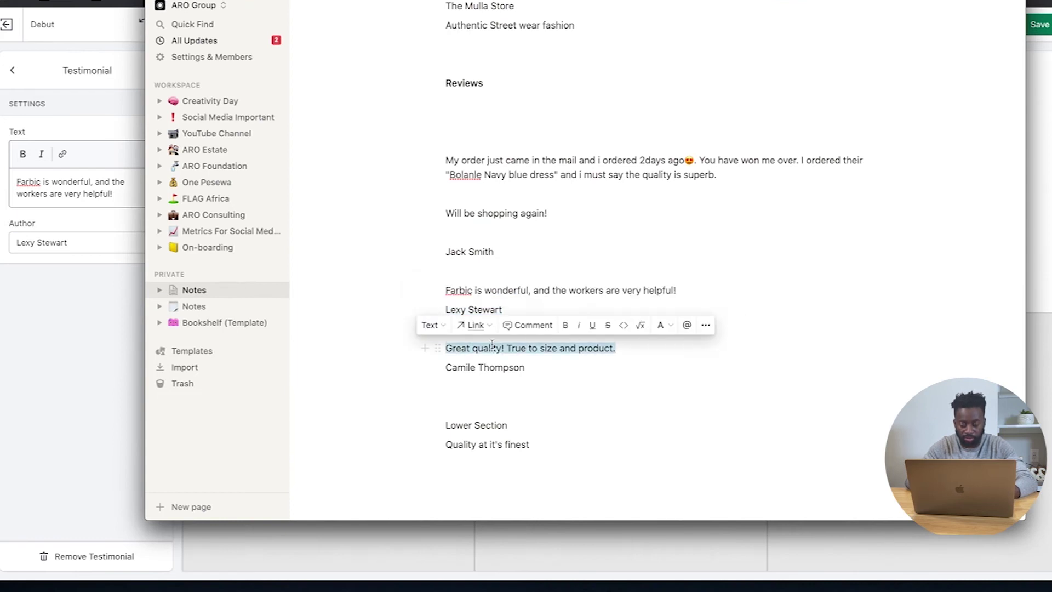
pyautogui.press('super+Tab')
pyautogui.click(12, 70)
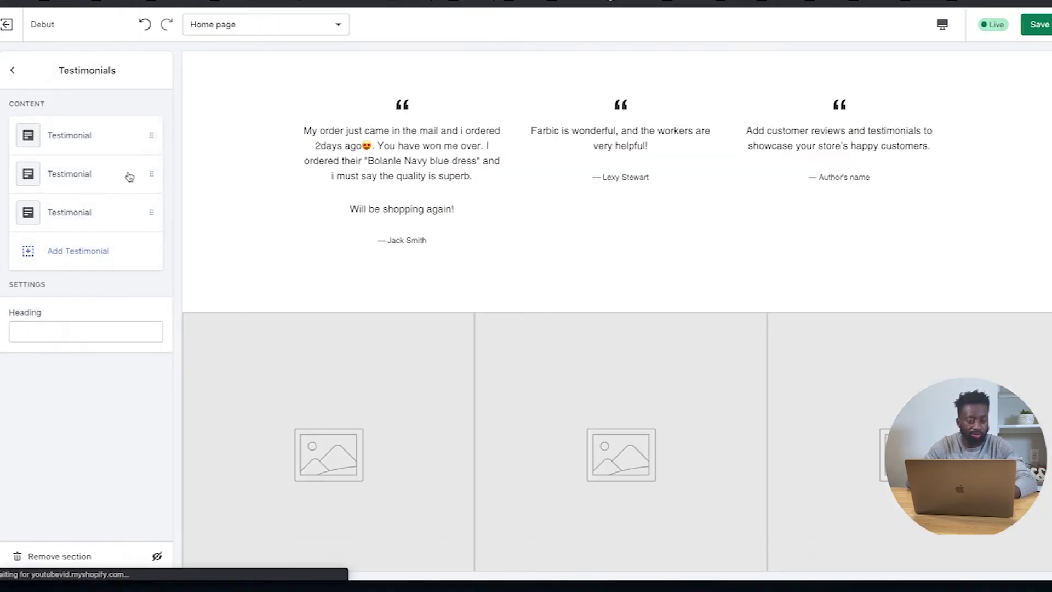
pyautogui.click(78, 210)
pyautogui.tripleClick(104, 205)
pyautogui.press('super+v')
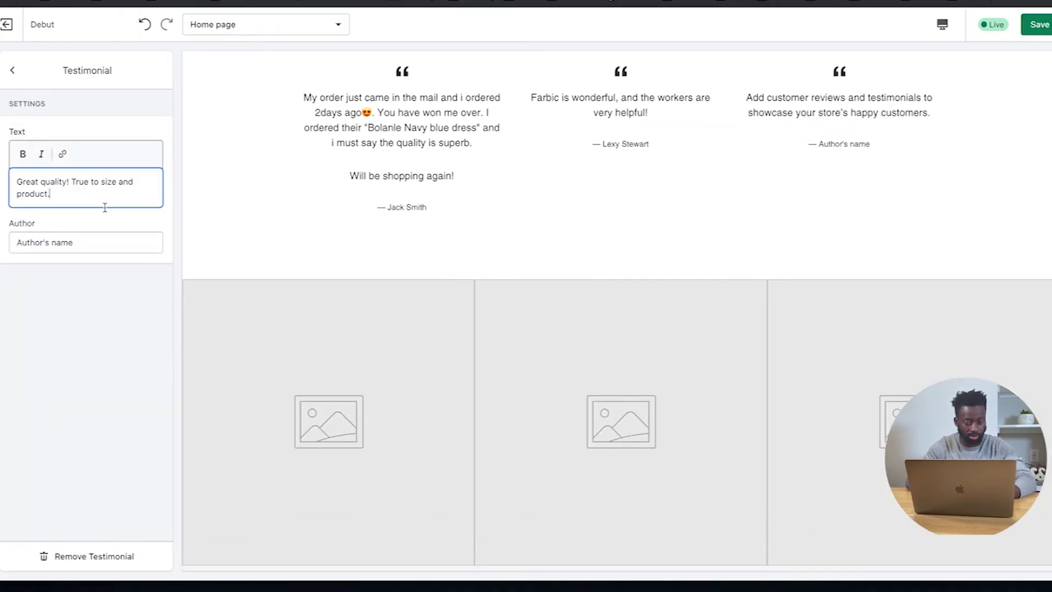
pyautogui.press('super+Tab')
pyautogui.tripleClick(459, 369)
pyautogui.press('super+c')
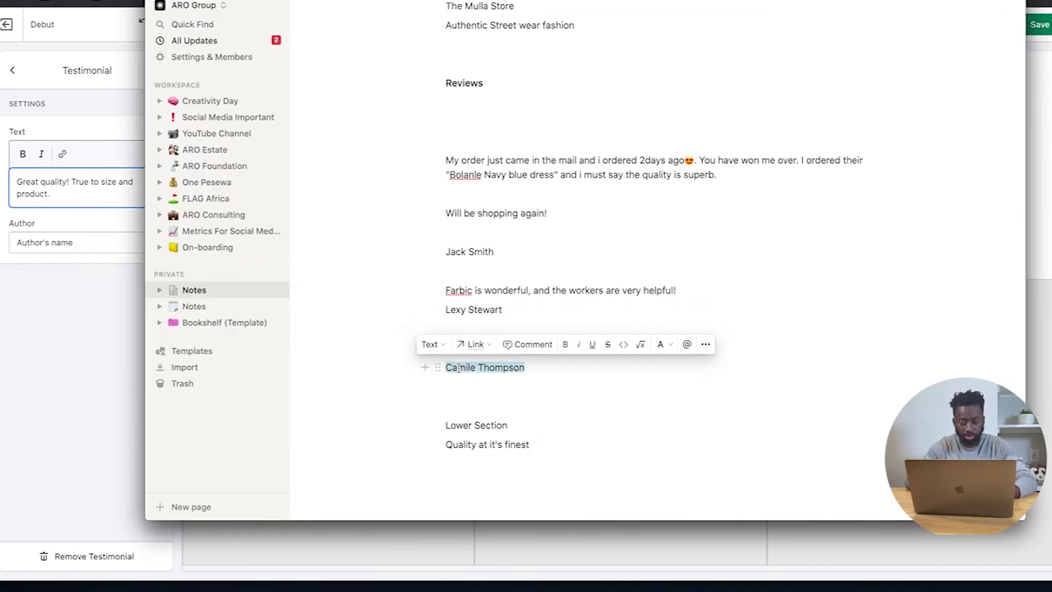
pyautogui.press('super+Tab')
pyautogui.tripleClick(76, 242)
pyautogui.press('super+v')
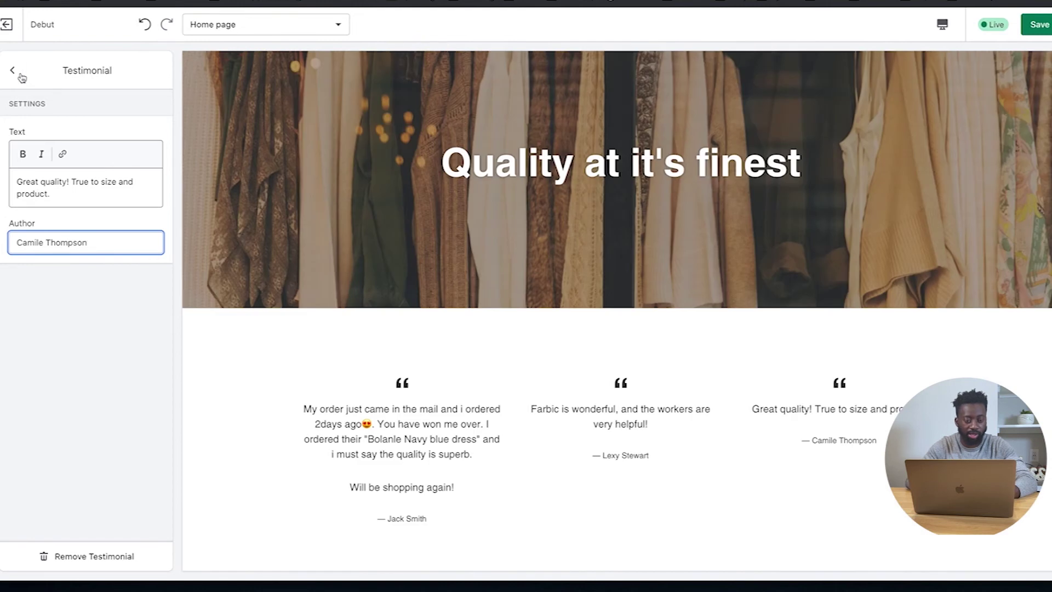
pyautogui.click(21, 76)
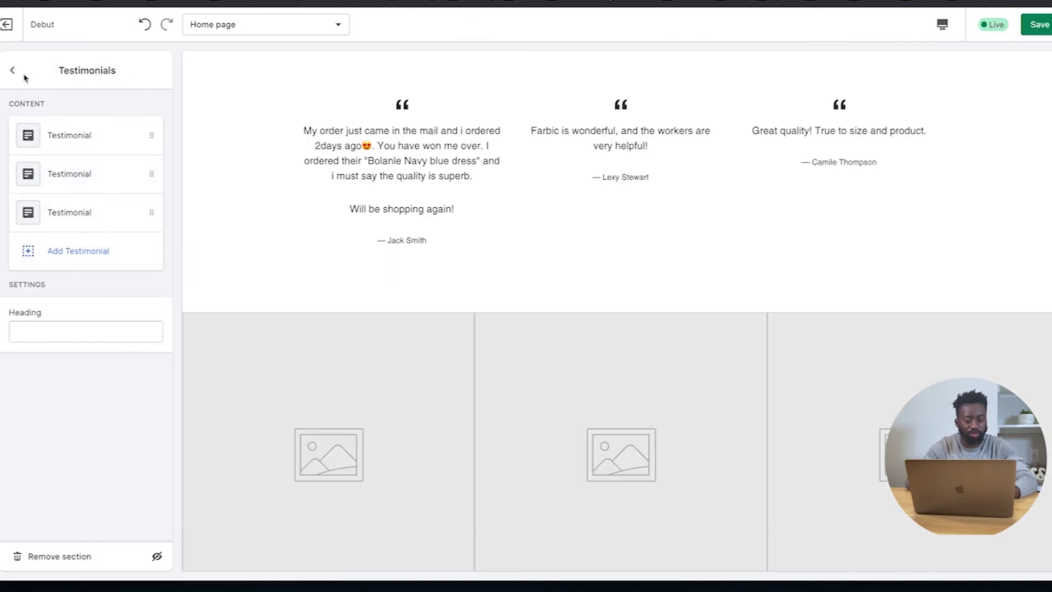
# - Set the Gallery's first image to the pink-backdrop Twentysix t-shirt photo
pyautogui.click(21, 75)
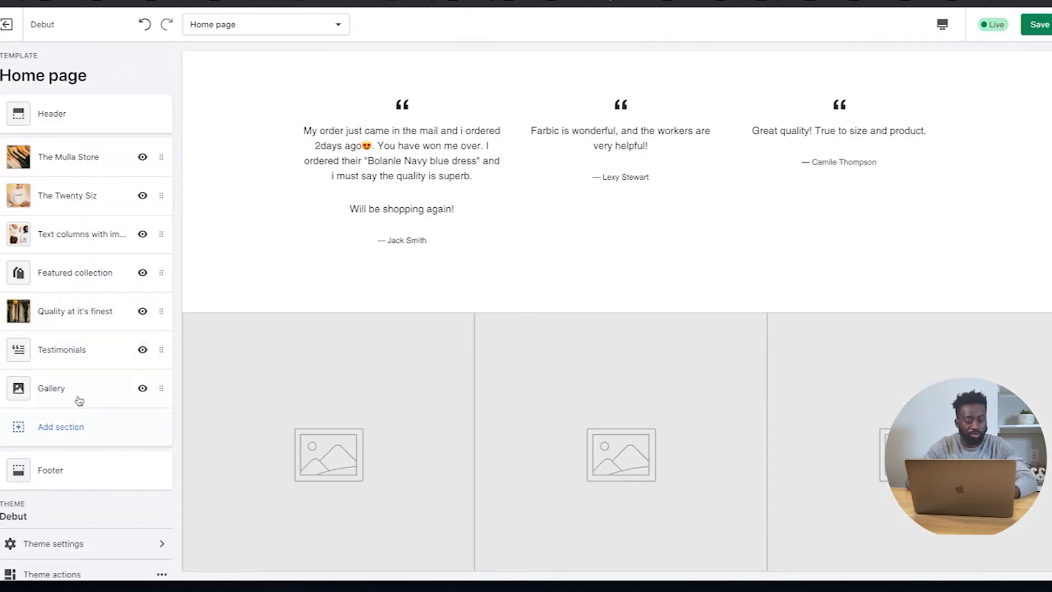
pyautogui.click(80, 400)
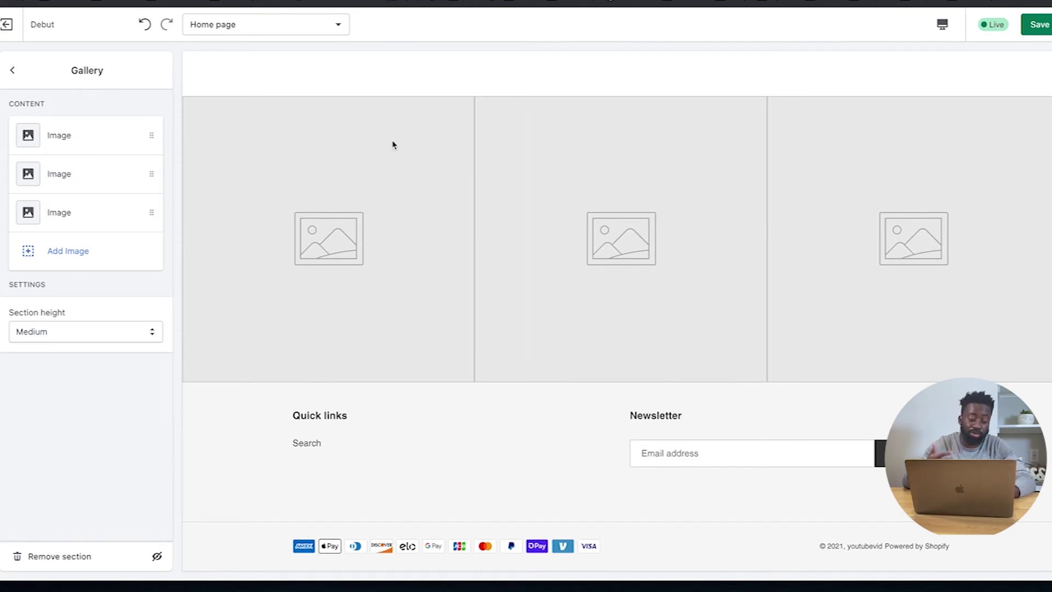
pyautogui.click(84, 140)
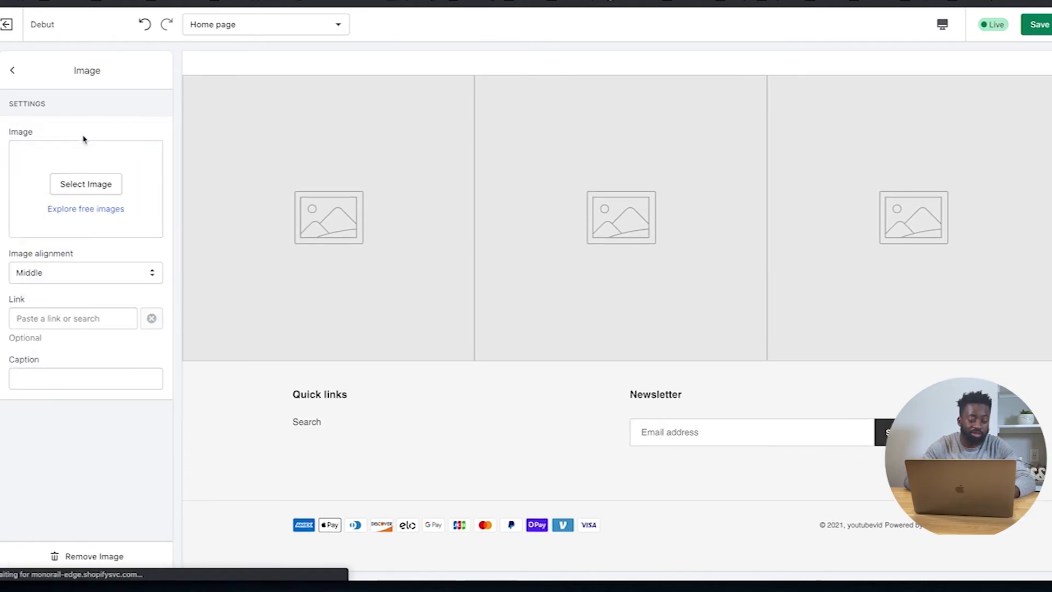
pyautogui.click(86, 187)
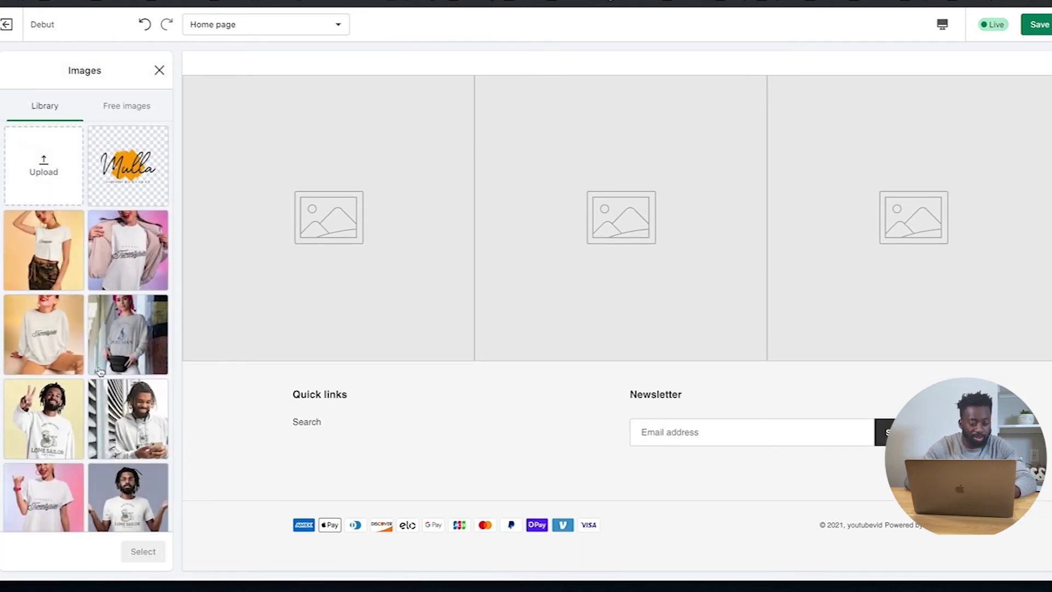
pyautogui.scroll(-3, 57, 397)
pyautogui.scroll(-2, 57, 397)
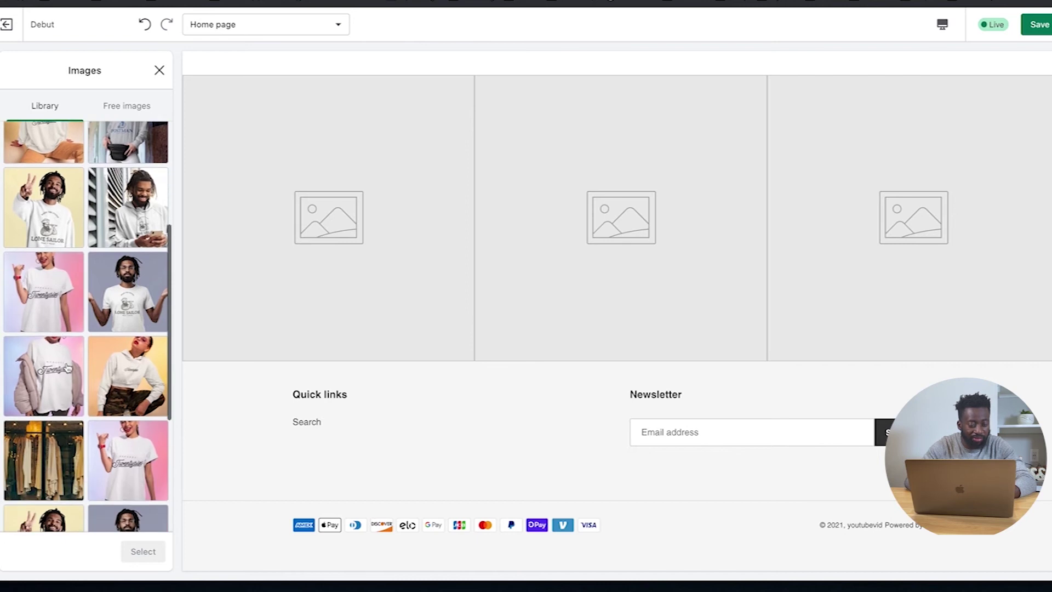
pyautogui.click(41, 306)
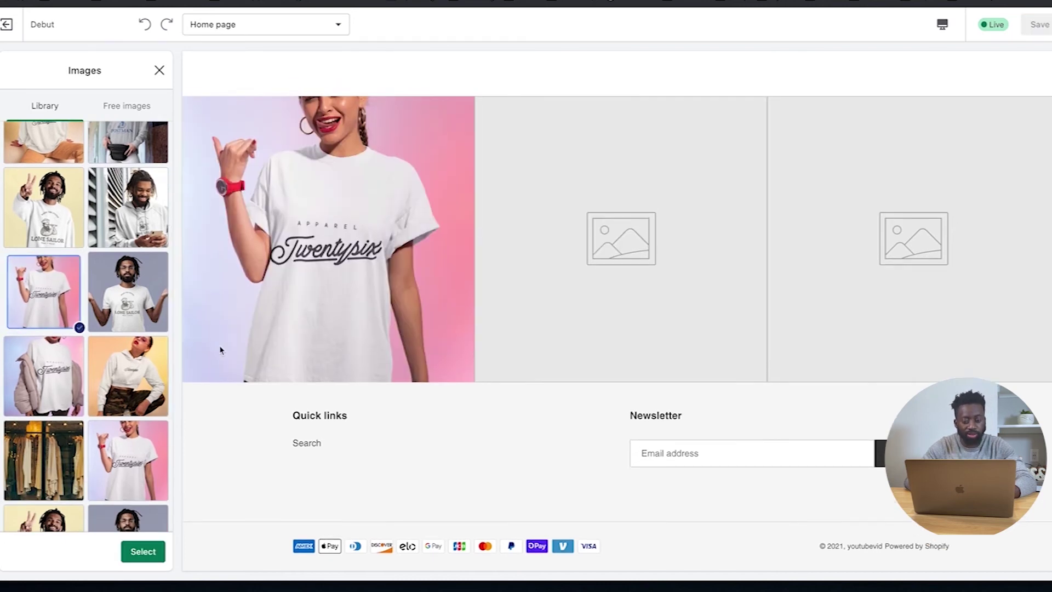
pyautogui.click(141, 553)
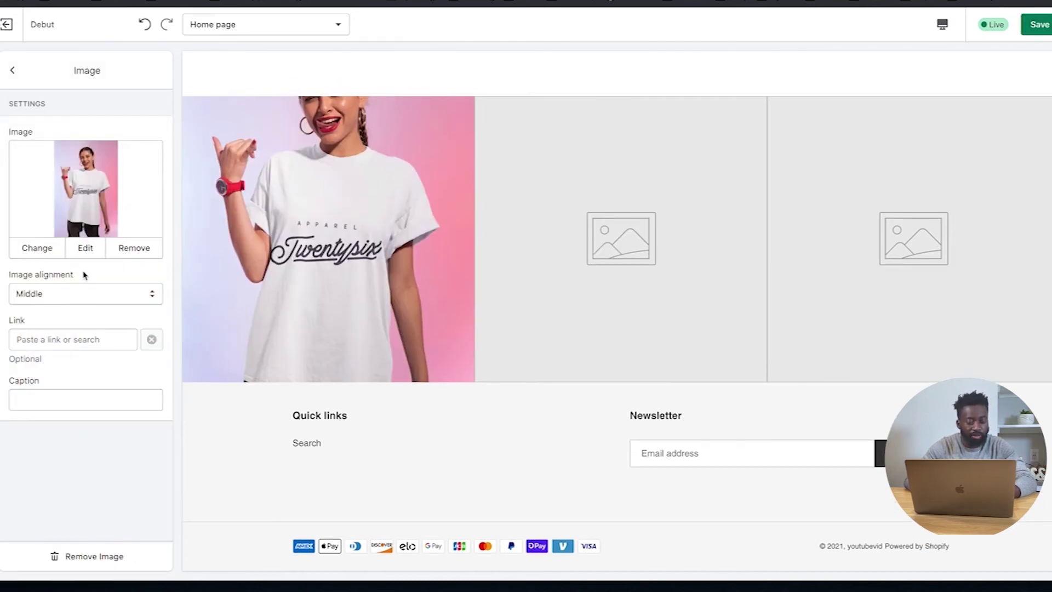
# - Align the first gallery image to Top and leave its link empty
pyautogui.click(71, 299)
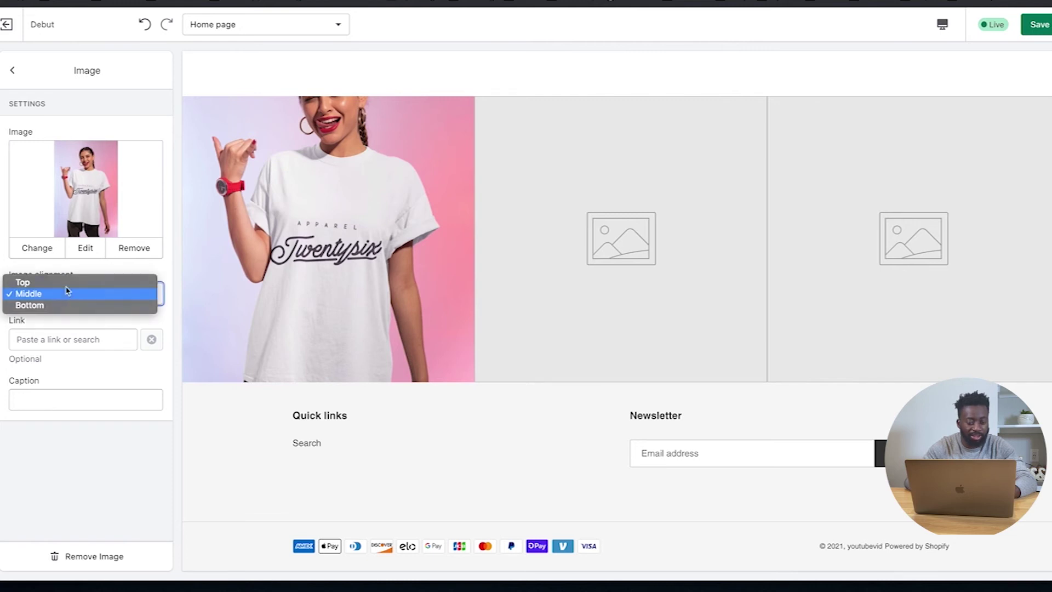
pyautogui.click(65, 283)
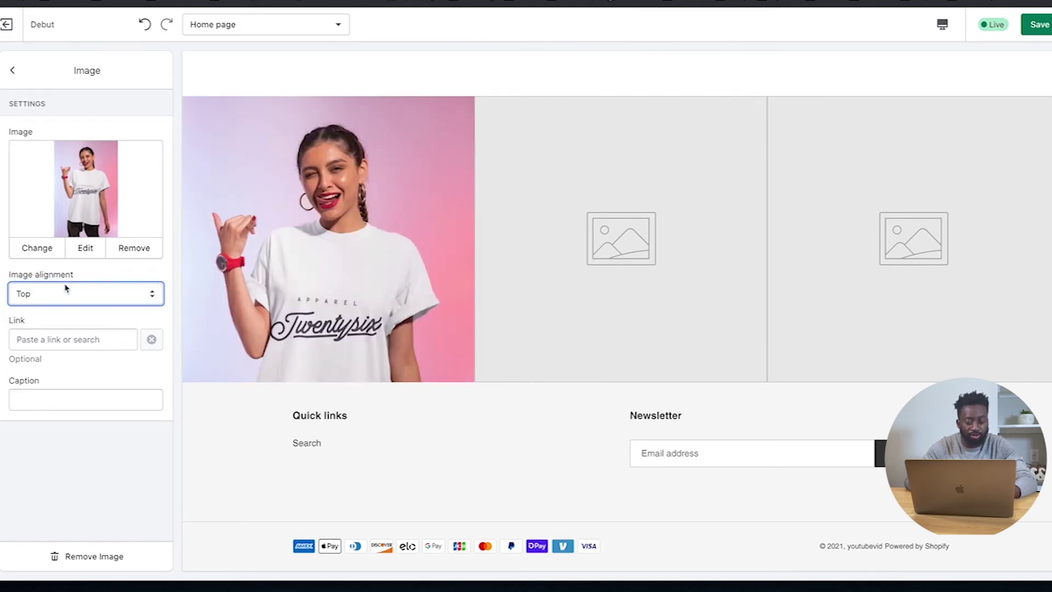
pyautogui.click(61, 300)
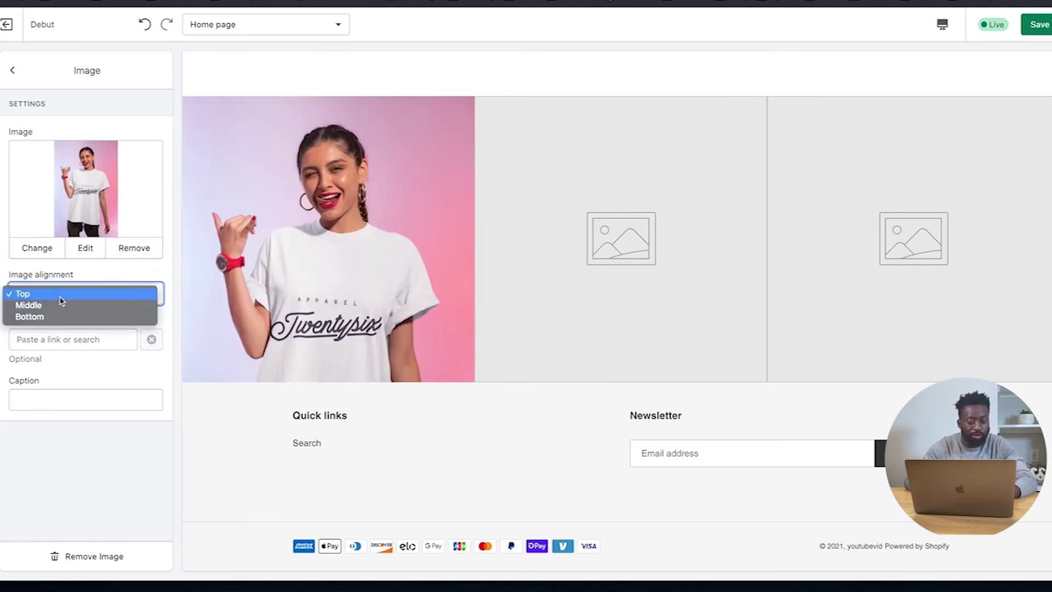
pyautogui.click(61, 300)
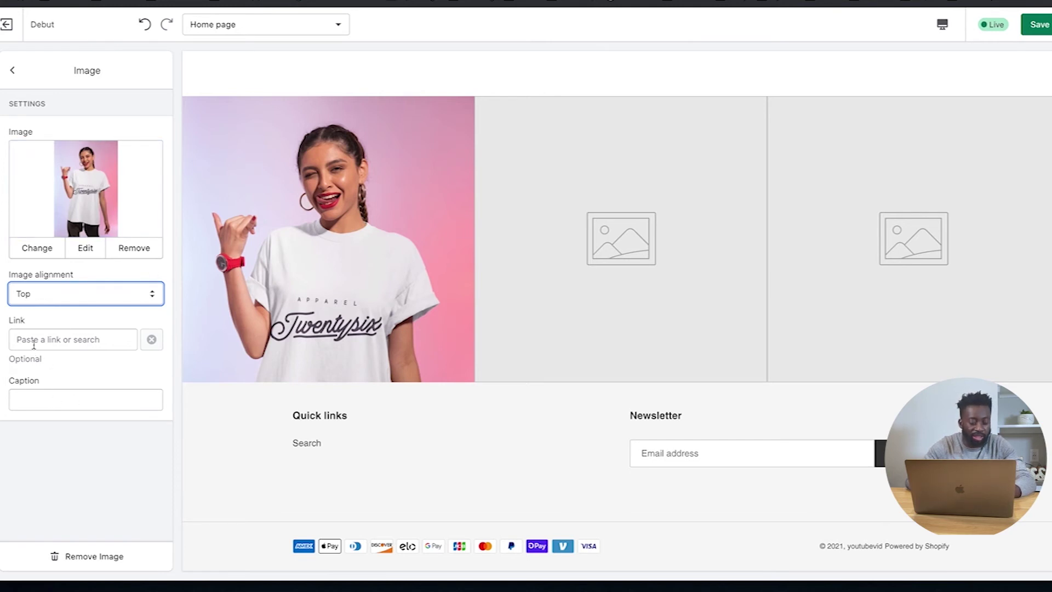
pyautogui.click(52, 341)
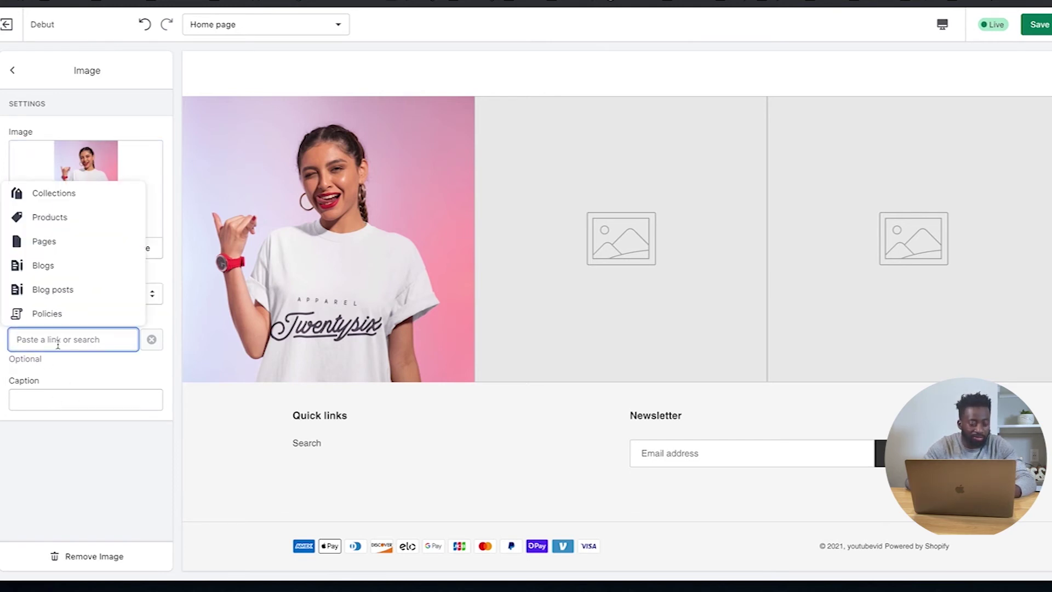
pyautogui.click(121, 520)
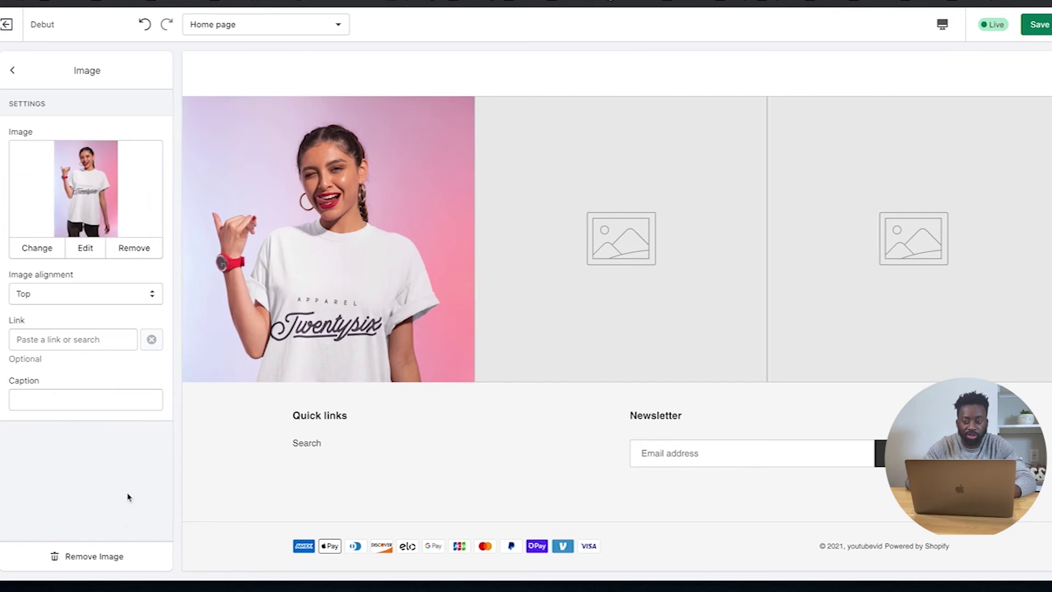
pyautogui.click(13, 70)
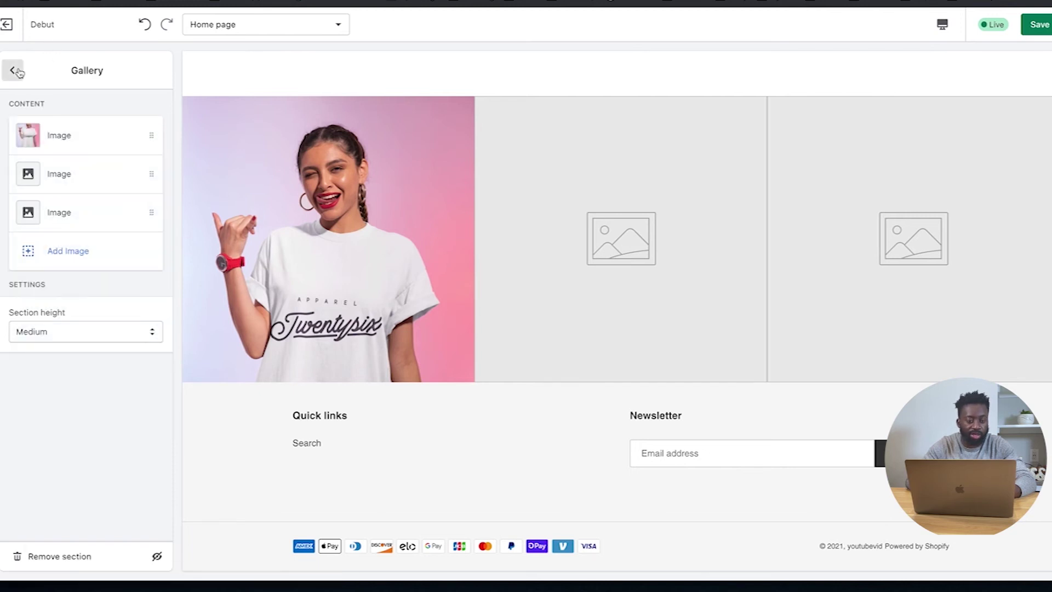
# - Set the second gallery image to the Lone Sailor sweatshirt photo
pyautogui.click(95, 183)
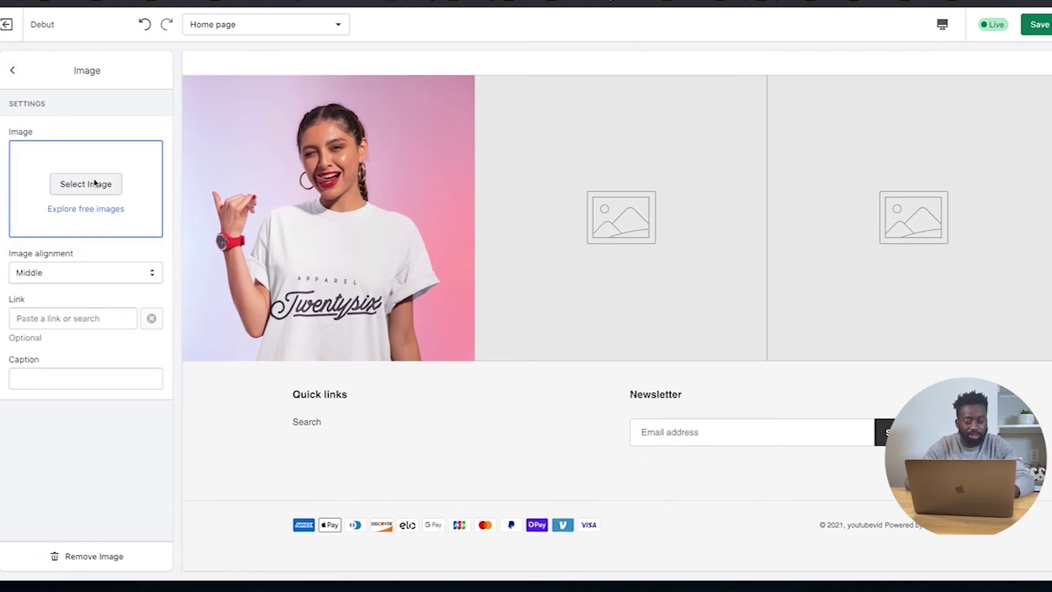
pyautogui.click(94, 183)
pyautogui.scroll(-5, 144, 407)
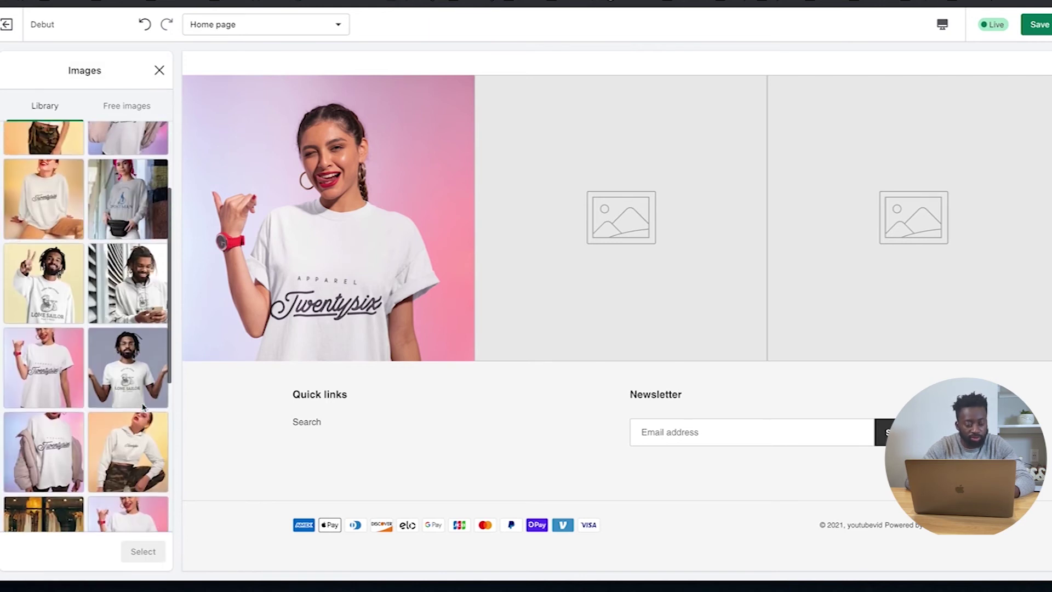
pyautogui.scroll(-6, 131, 392)
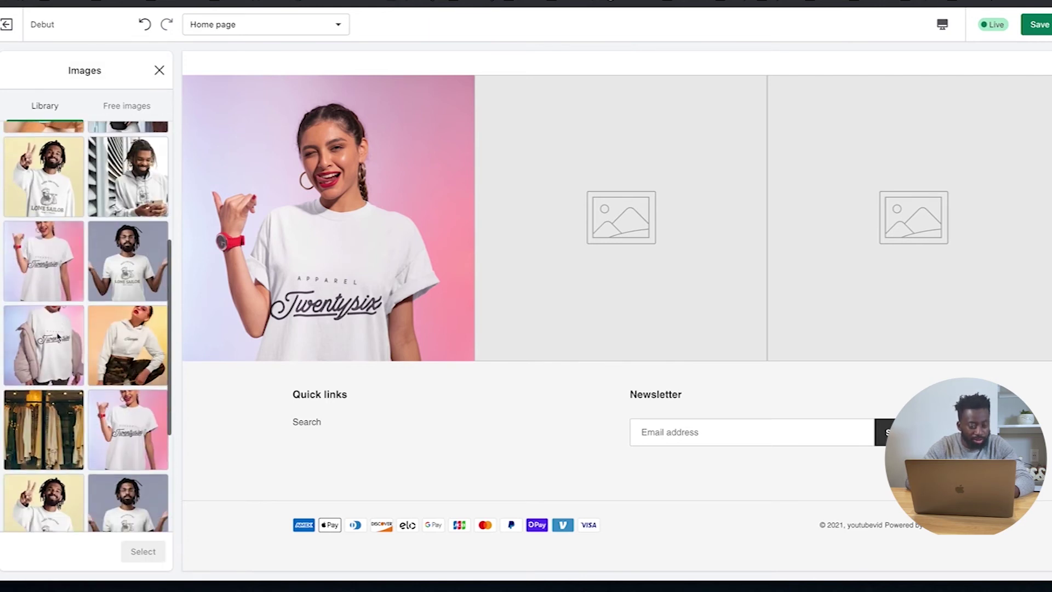
pyautogui.scroll(-3, 60, 337)
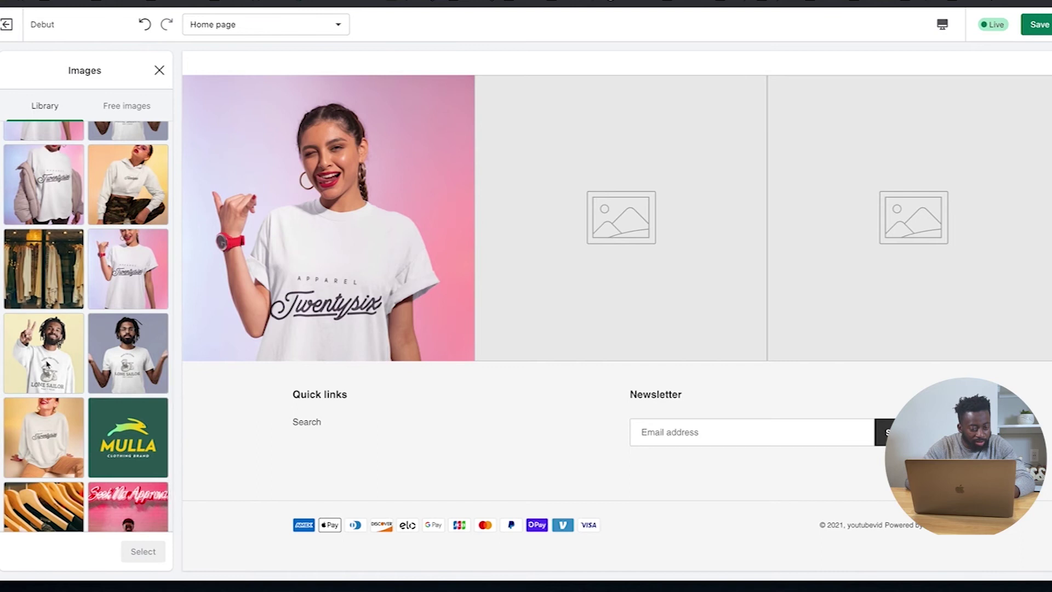
pyautogui.click(47, 354)
pyautogui.click(142, 552)
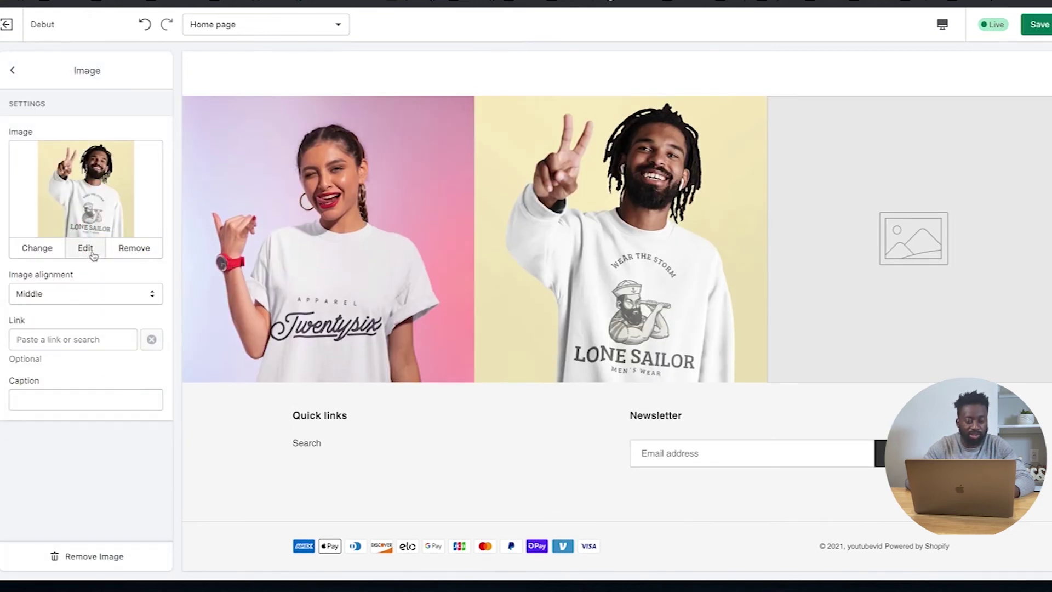
pyautogui.click(12, 70)
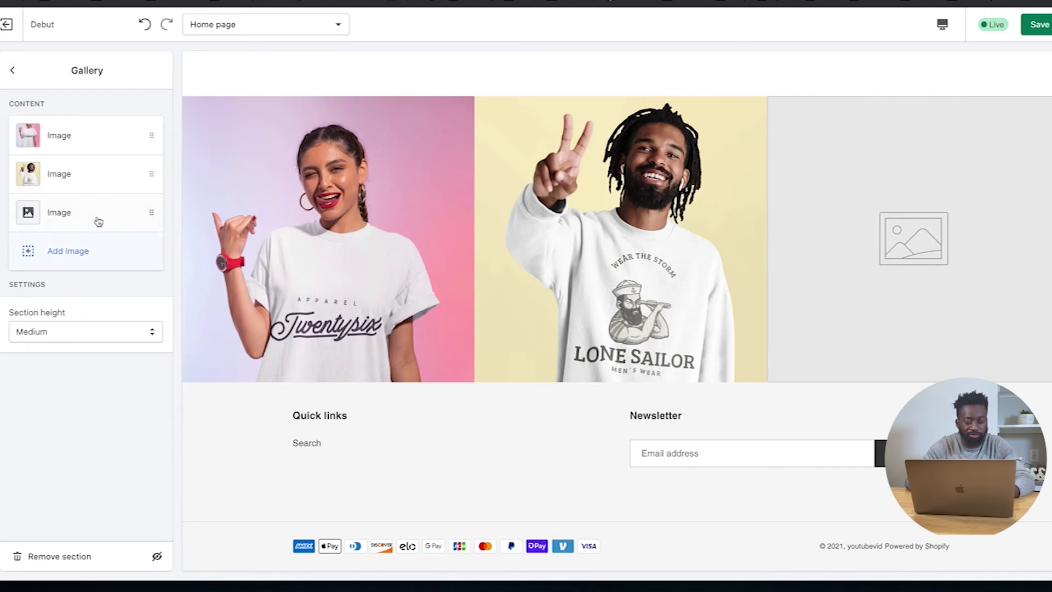
# - Set the third gallery image to the Postman sweatshirt photo, aligned to Top
pyautogui.click(99, 219)
pyautogui.click(100, 178)
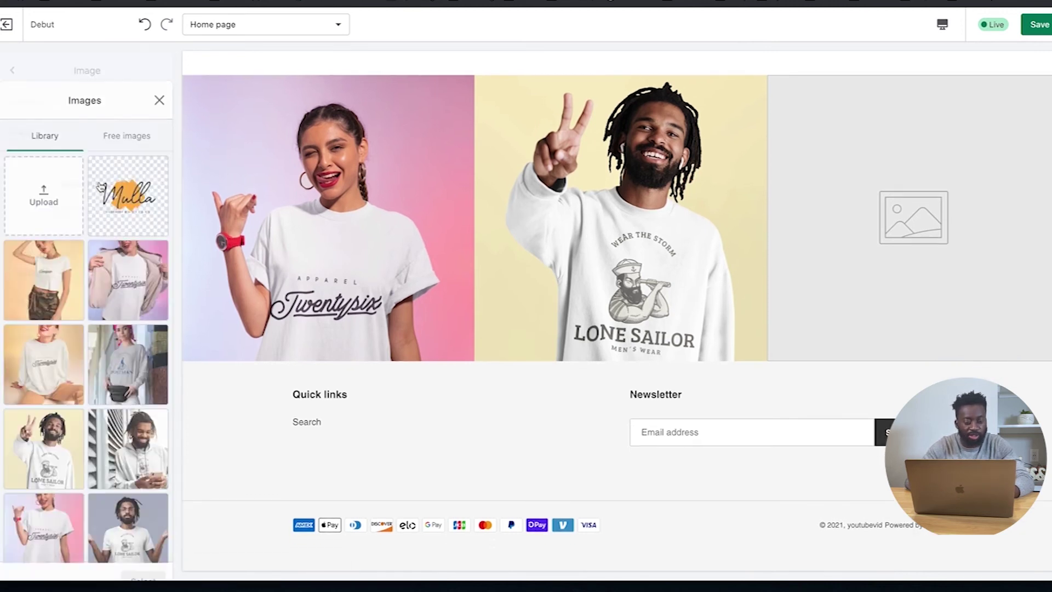
pyautogui.scroll(-2, 114, 316)
pyautogui.click(151, 273)
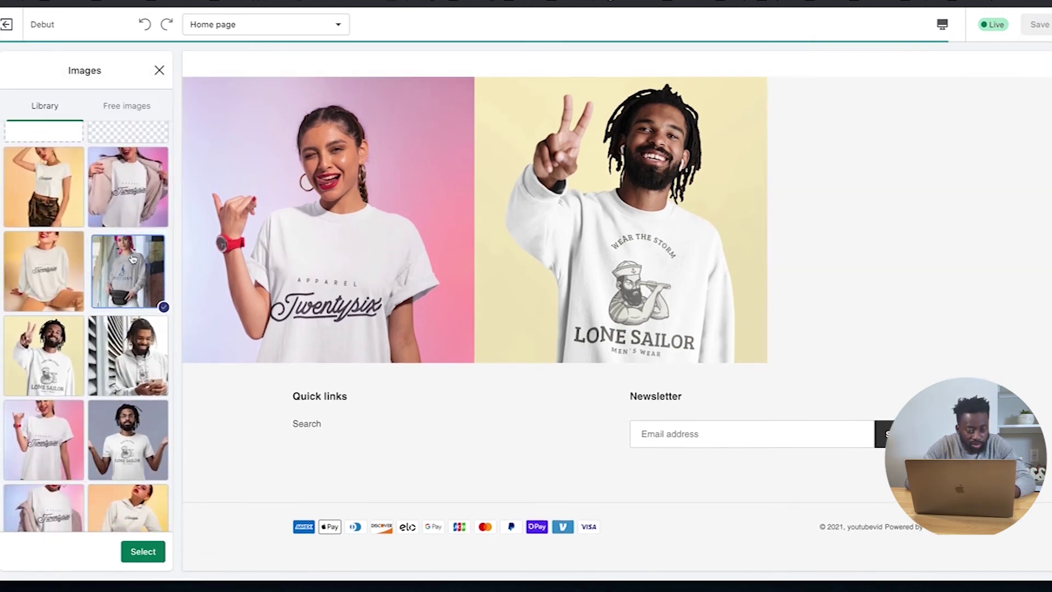
pyautogui.click(146, 552)
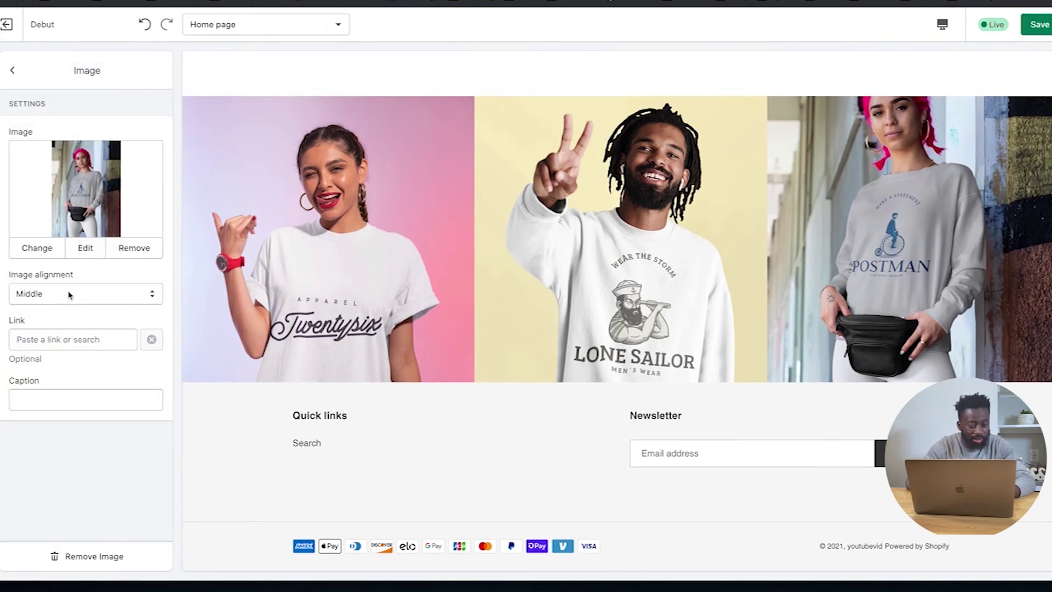
pyautogui.click(70, 294)
pyautogui.click(65, 282)
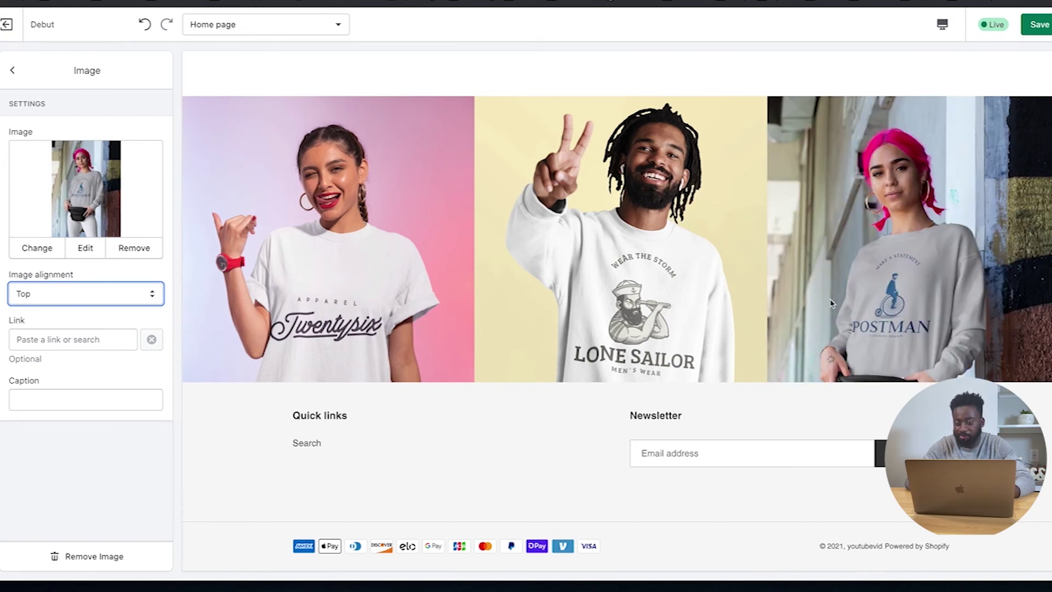
pyautogui.scroll(5, 832, 303)
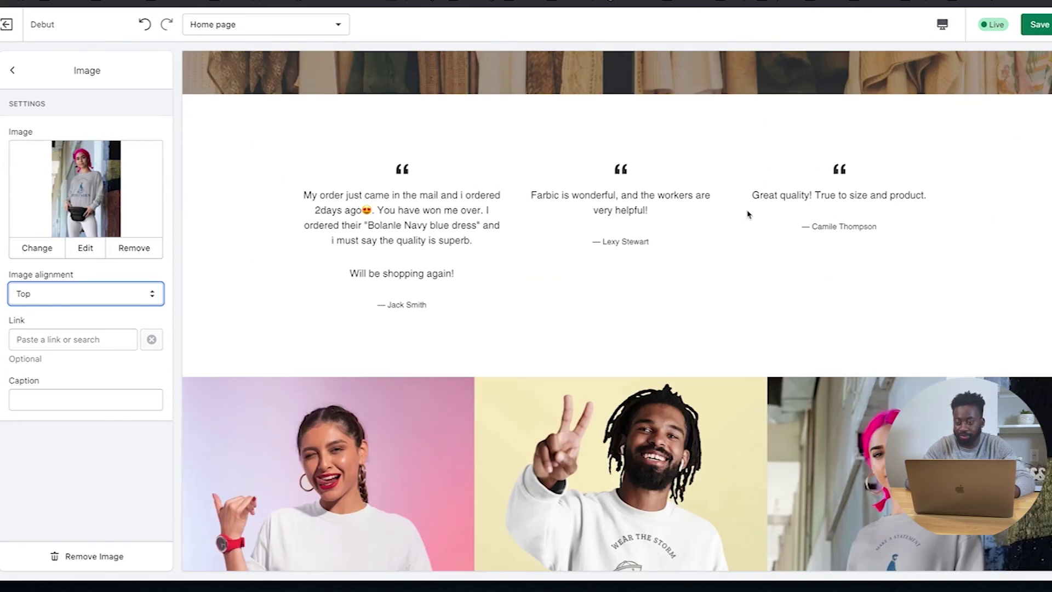
pyautogui.click(12, 70)
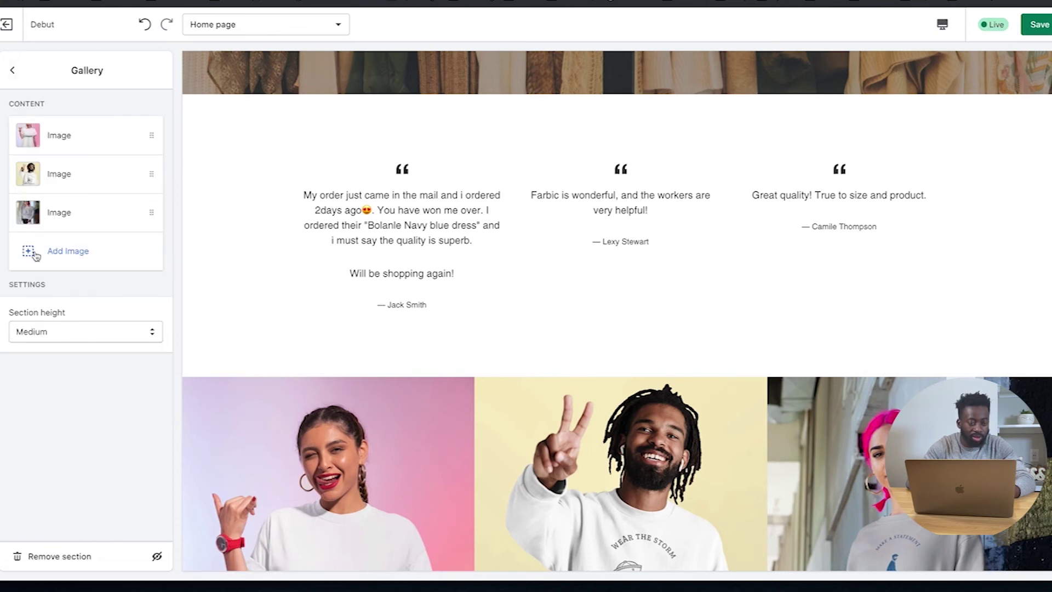
pyautogui.click(12, 70)
# - Scroll through the home page section list down to the Gallery
pyautogui.scroll(-5, 567, 334)
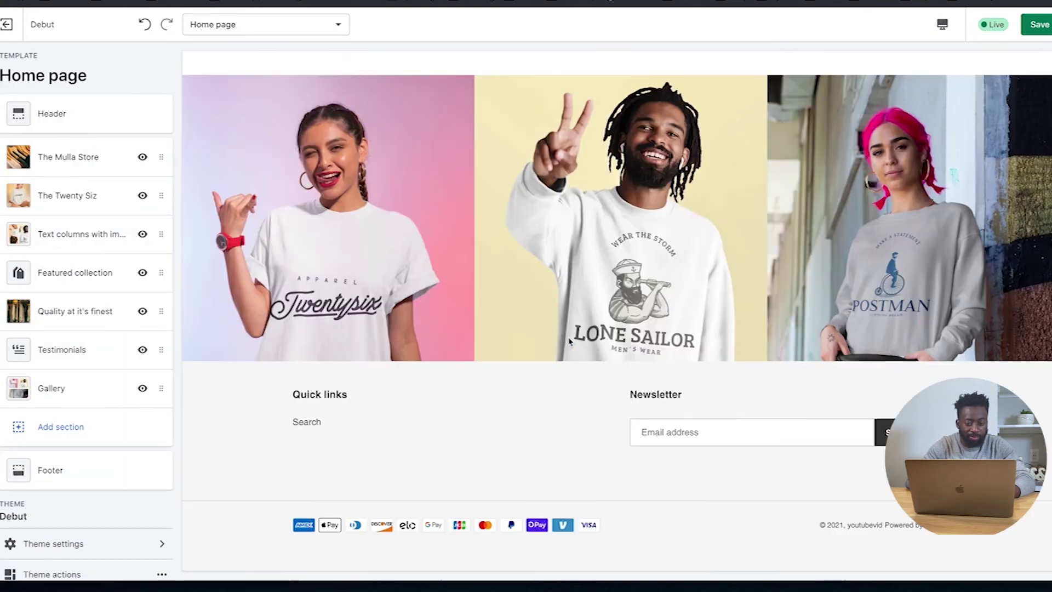
pyautogui.scroll(10, 570, 341)
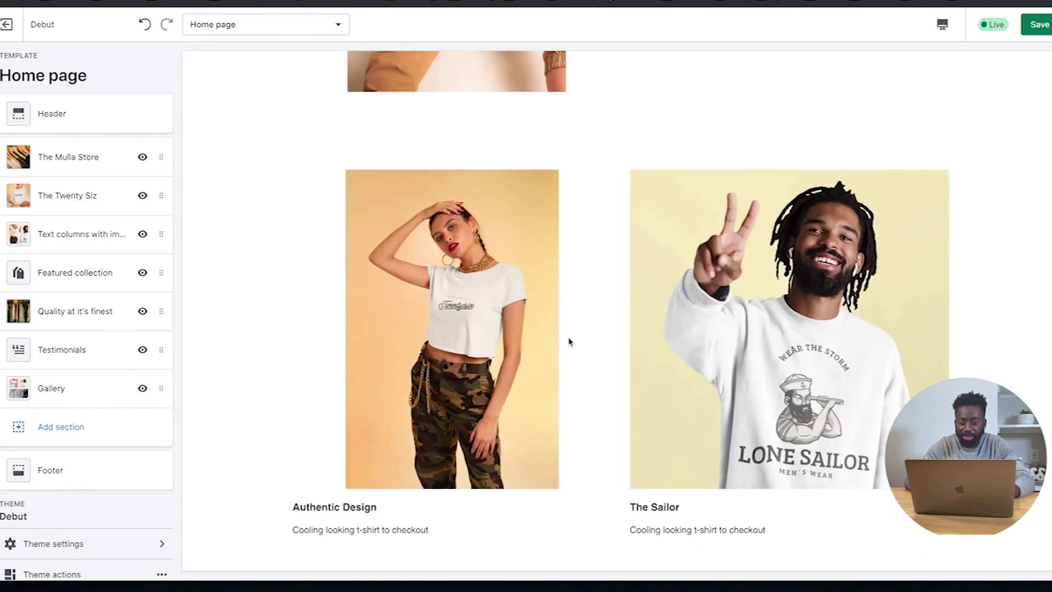
pyautogui.scroll(-10, 569, 341)
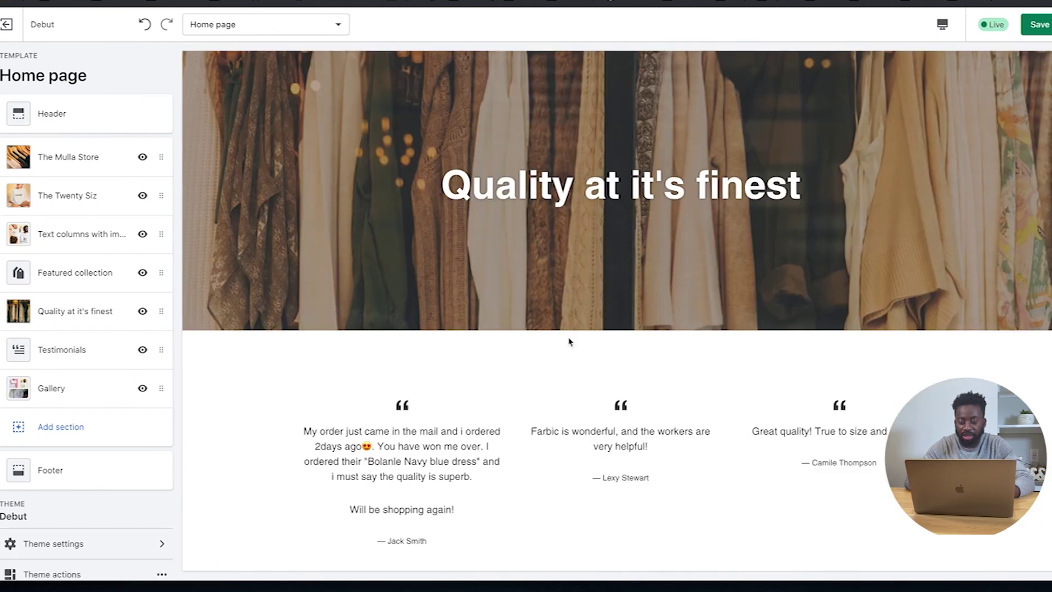
pyautogui.scroll(-10, 569, 341)
pyautogui.scroll(10, 570, 341)
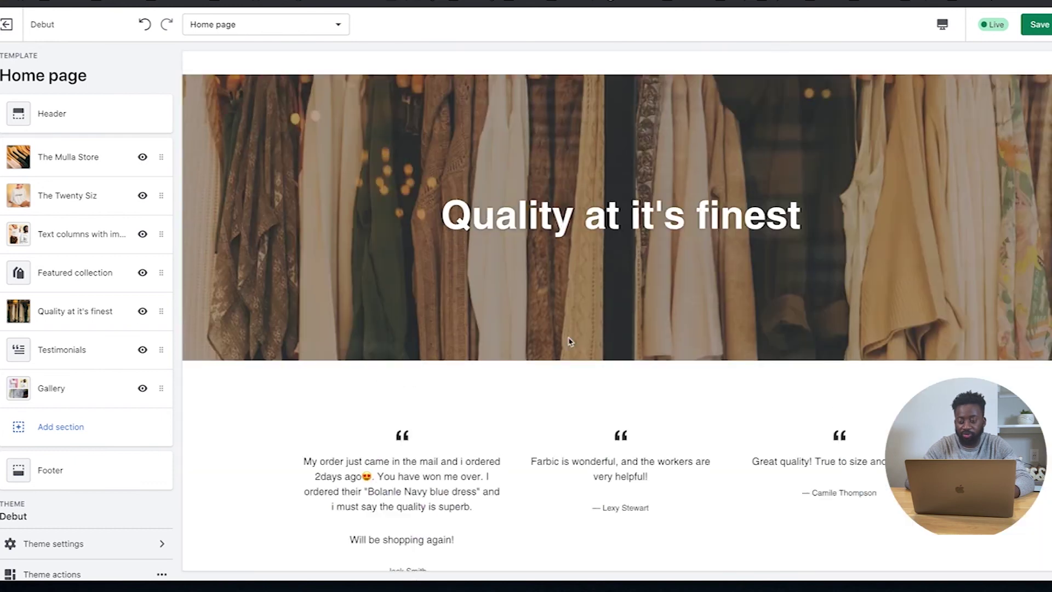
pyautogui.scroll(-8, 569, 342)
pyautogui.scroll(-1, 120, 429)
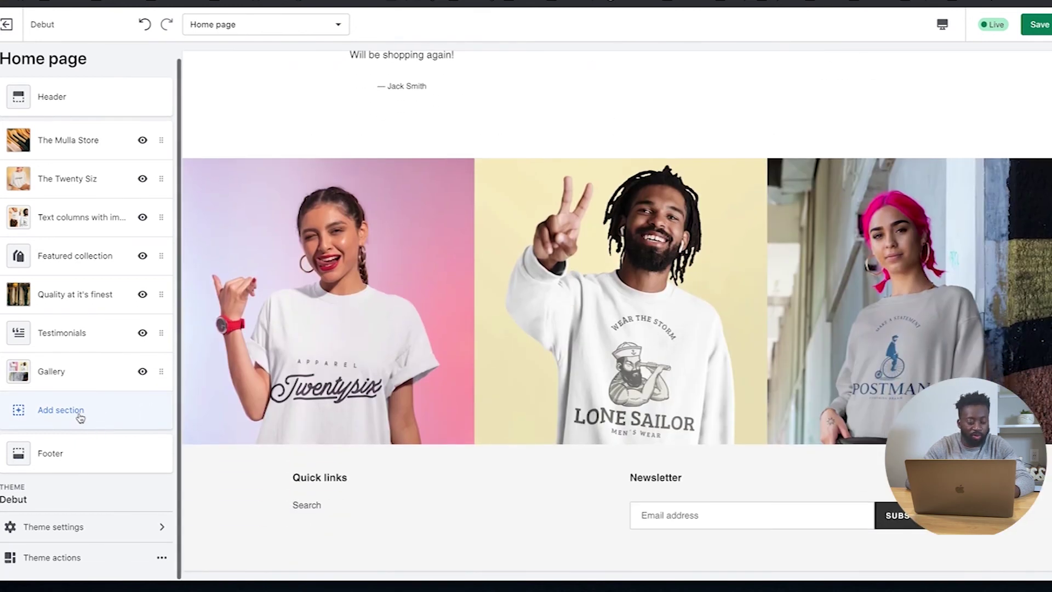
# - Browse the add-section list, cancel without adding anything, and save the home page
pyautogui.click(80, 418)
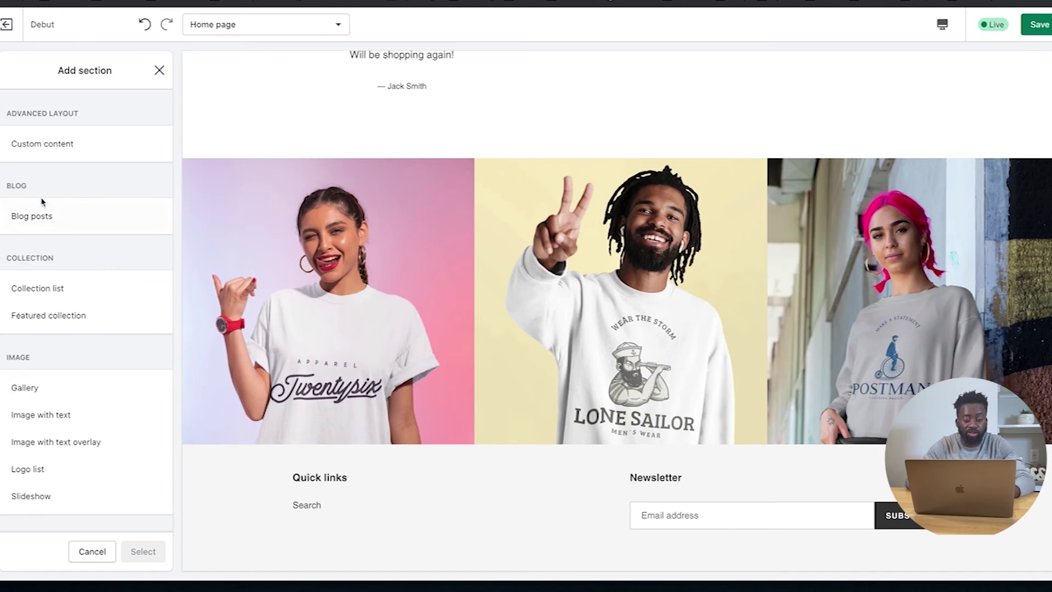
pyautogui.scroll(-1, 74, 307)
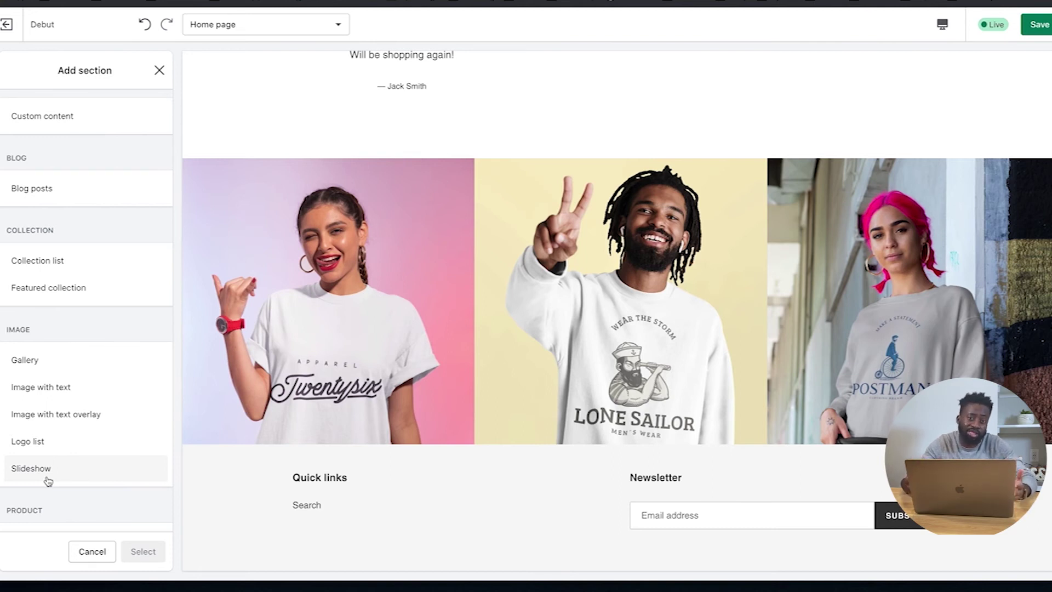
pyautogui.scroll(-1, 49, 480)
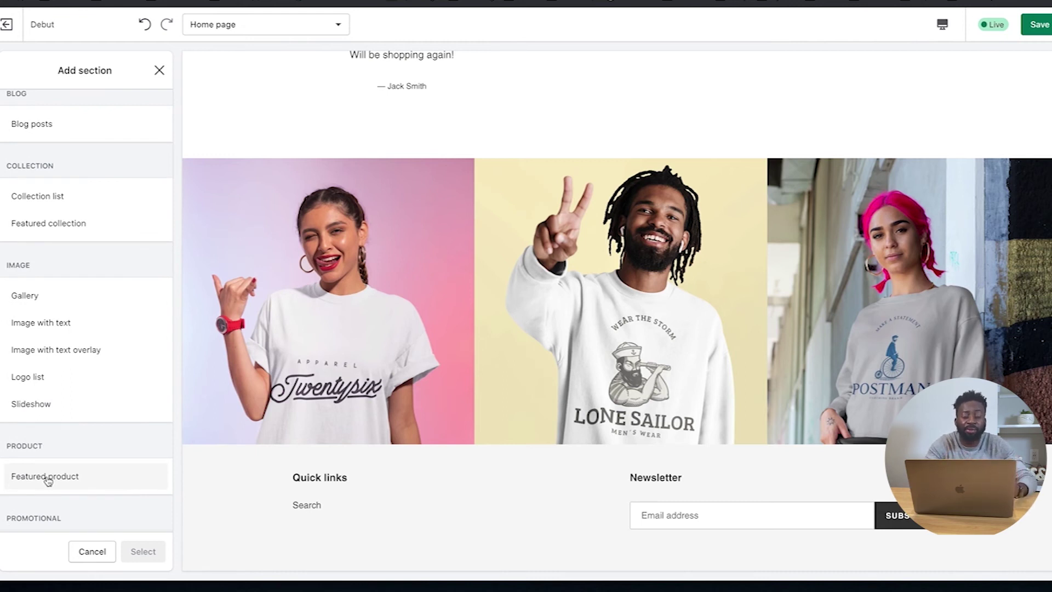
pyautogui.scroll(-5, 49, 480)
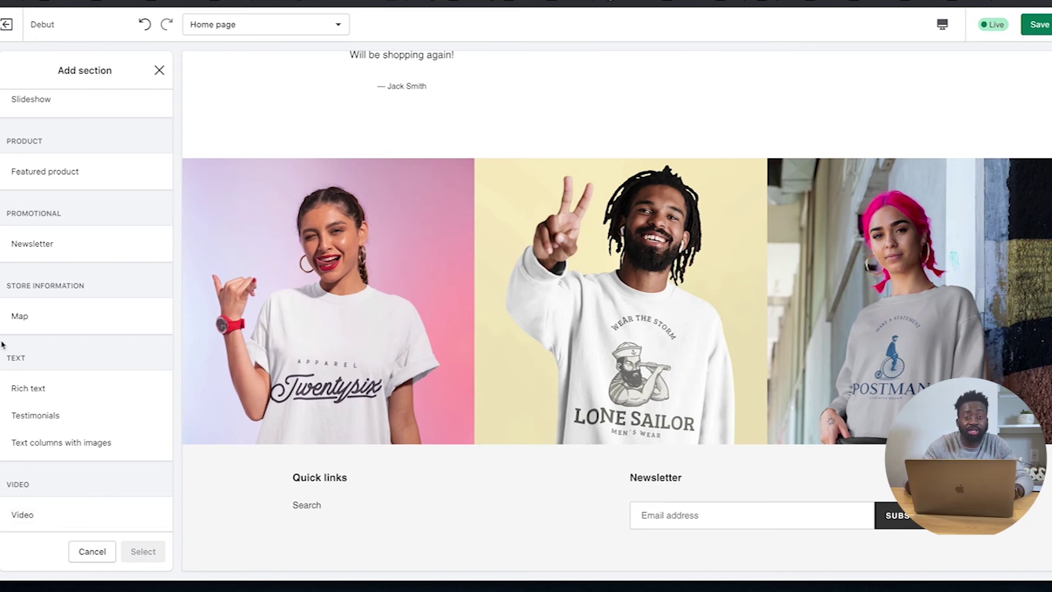
pyautogui.click(88, 551)
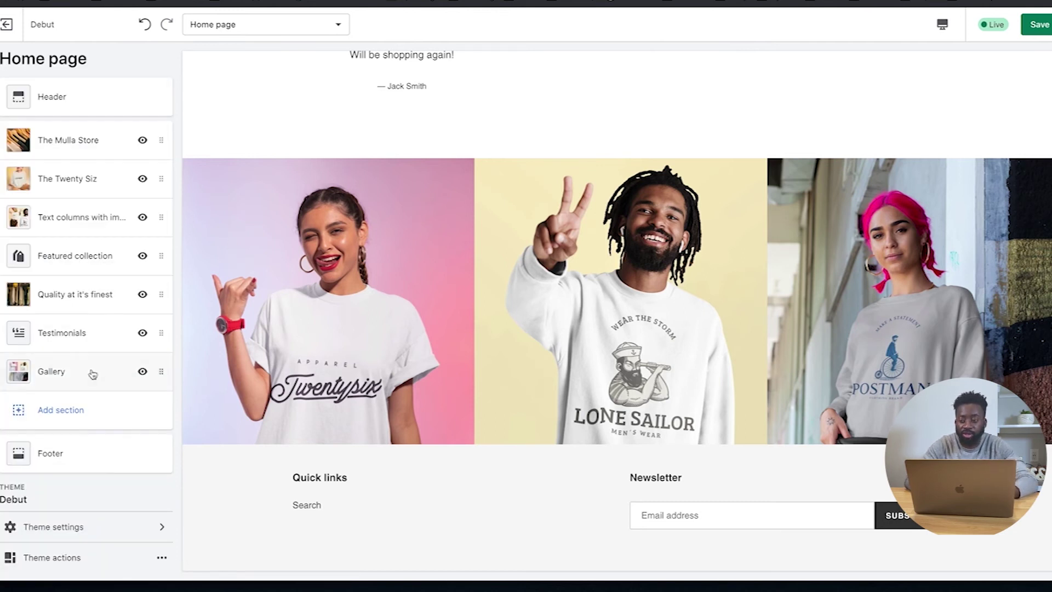
pyautogui.scroll(2, 89, 371)
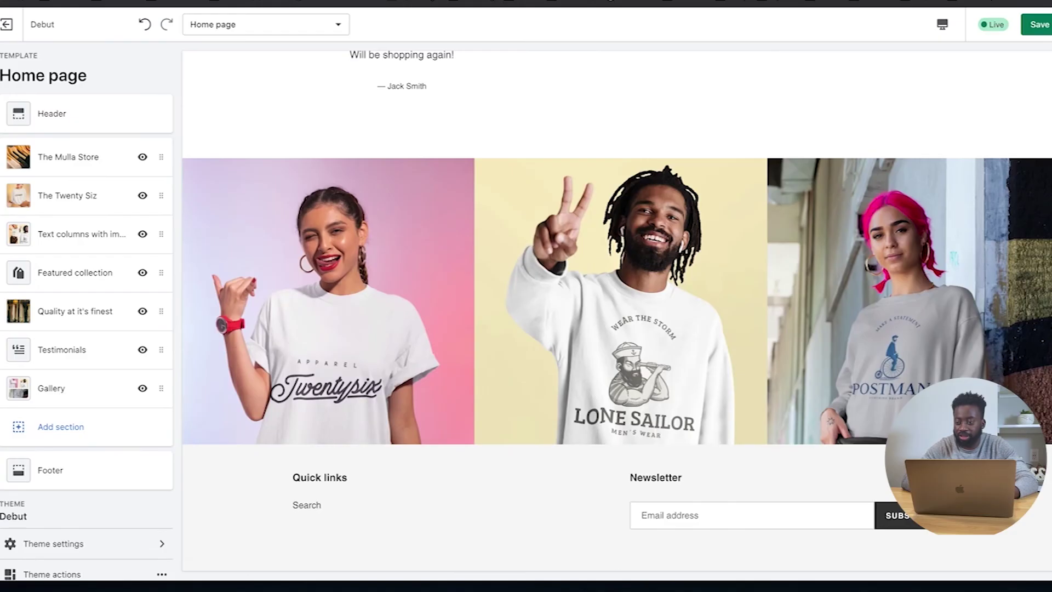
pyautogui.click(1037, 26)
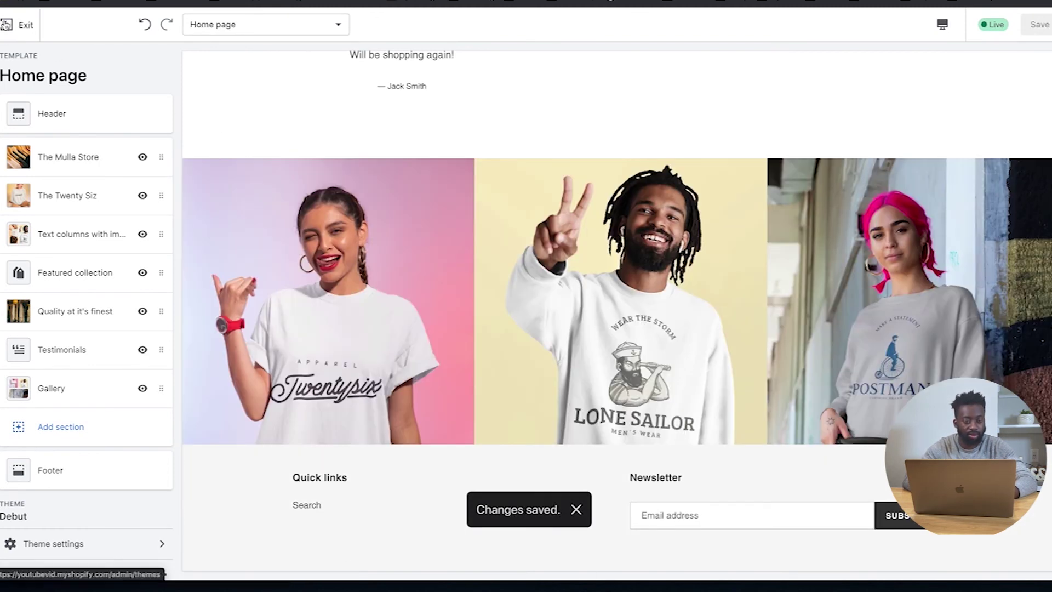
# - Exit the theme editor and preview the current Debut theme
pyautogui.click(6, 24)
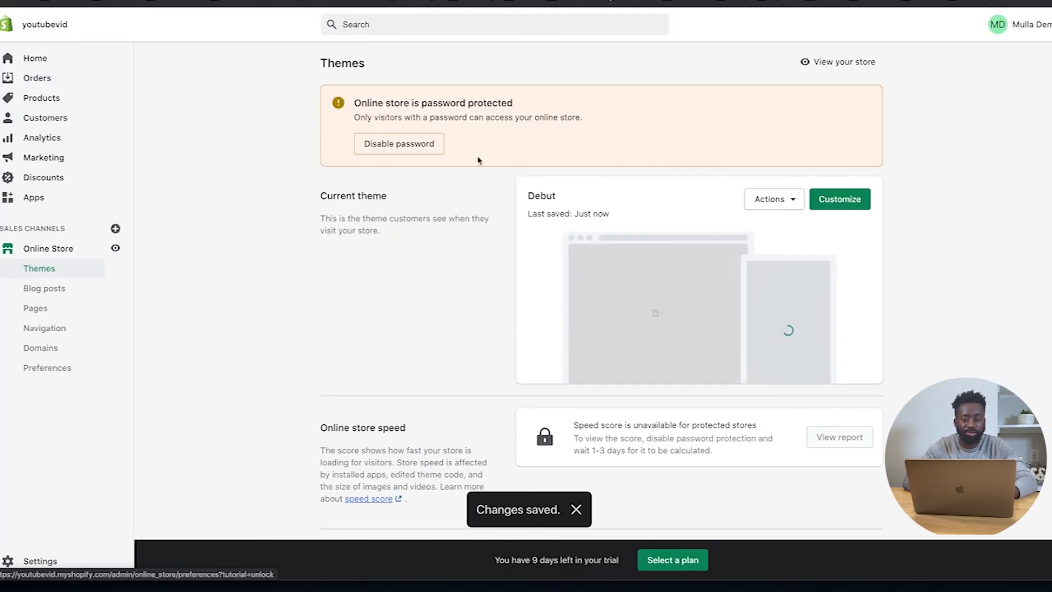
pyautogui.click(797, 201)
pyautogui.click(758, 233)
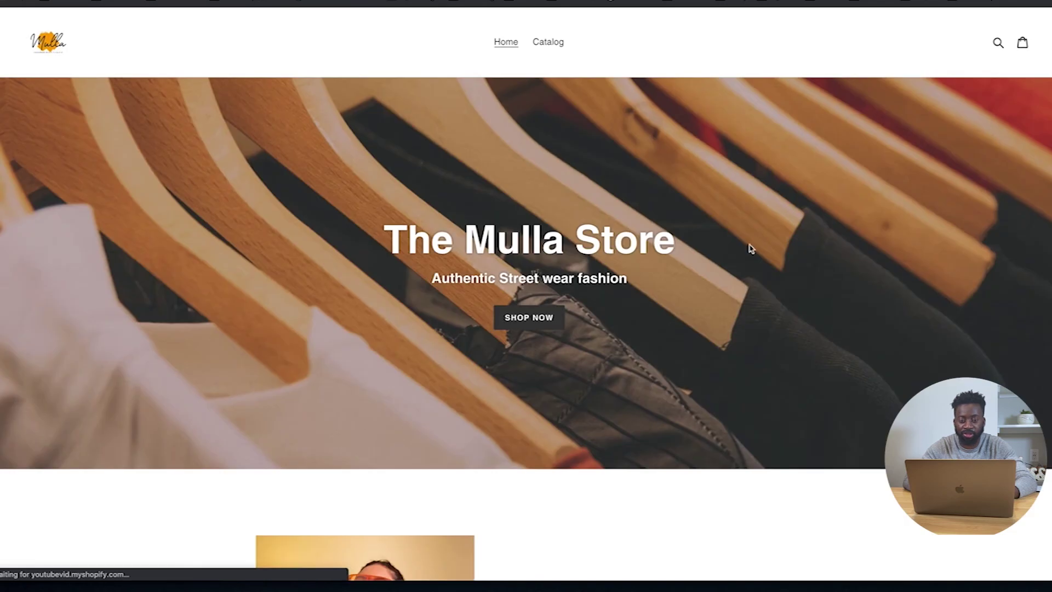
# - Scroll through the storefront preview from the banner down to the footer
pyautogui.scroll(-3, 631, 294)
pyautogui.scroll(2, 631, 296)
pyautogui.scroll(2, 632, 296)
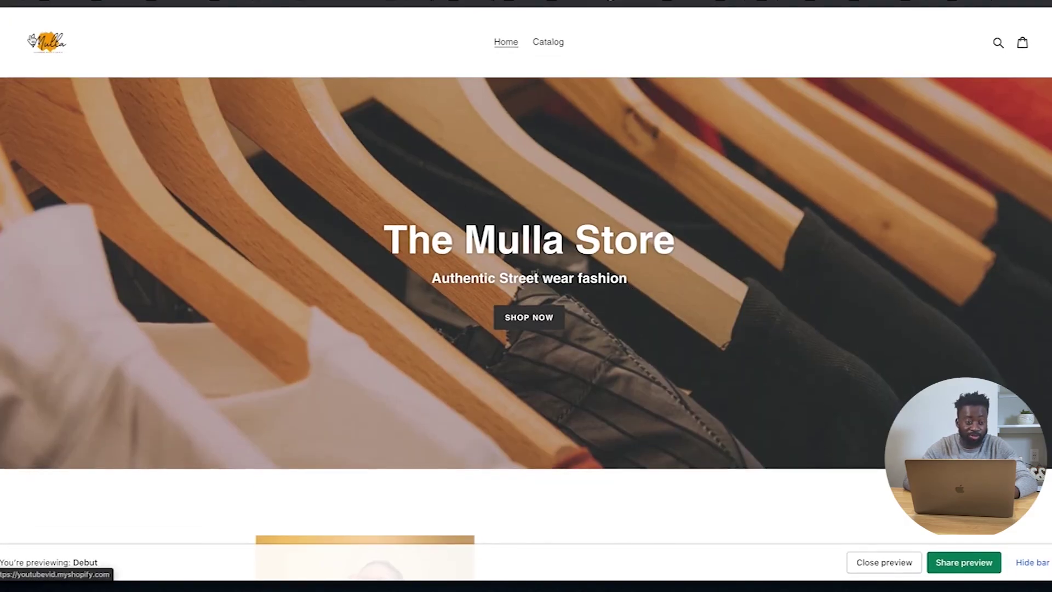
pyautogui.scroll(-5, 177, 262)
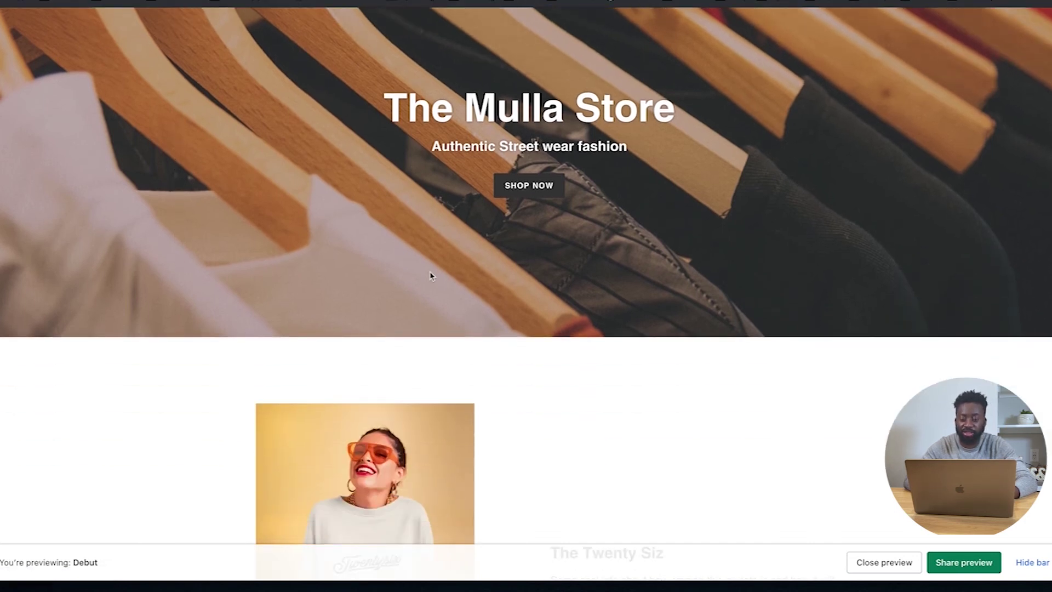
pyautogui.scroll(-8, 475, 329)
pyautogui.scroll(2, 476, 328)
pyautogui.scroll(-3, 476, 329)
pyautogui.scroll(-6, 475, 328)
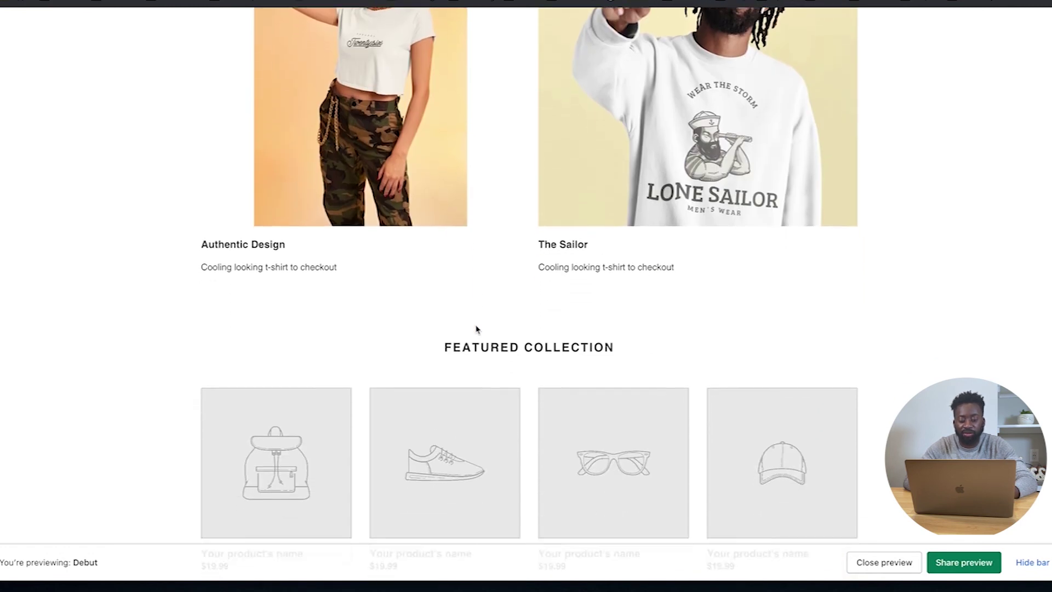
pyautogui.scroll(5, 476, 329)
pyautogui.scroll(5, 476, 329)
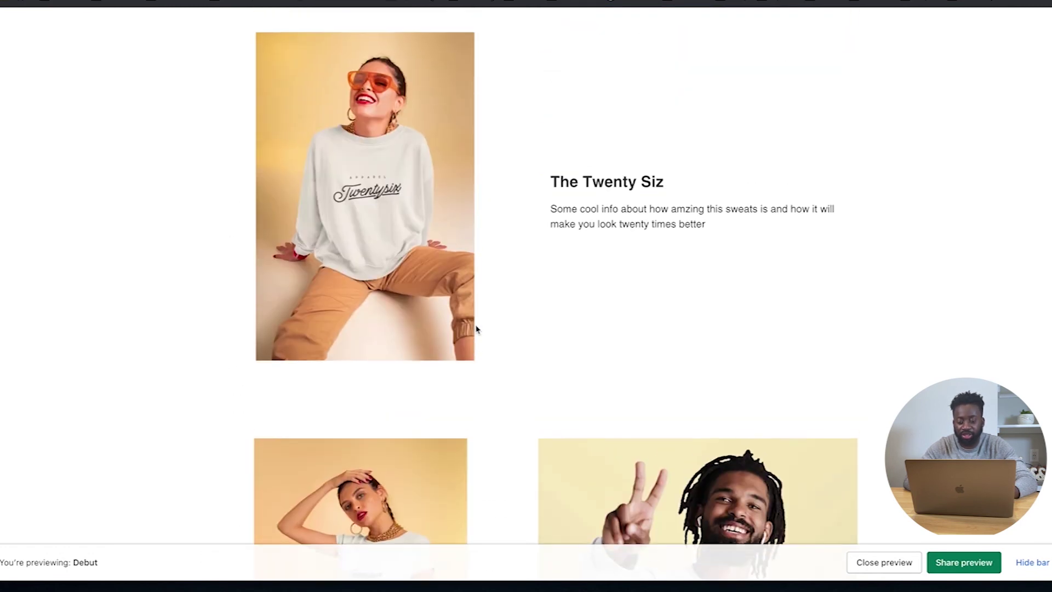
pyautogui.scroll(-15, 476, 329)
pyautogui.scroll(-3, 476, 325)
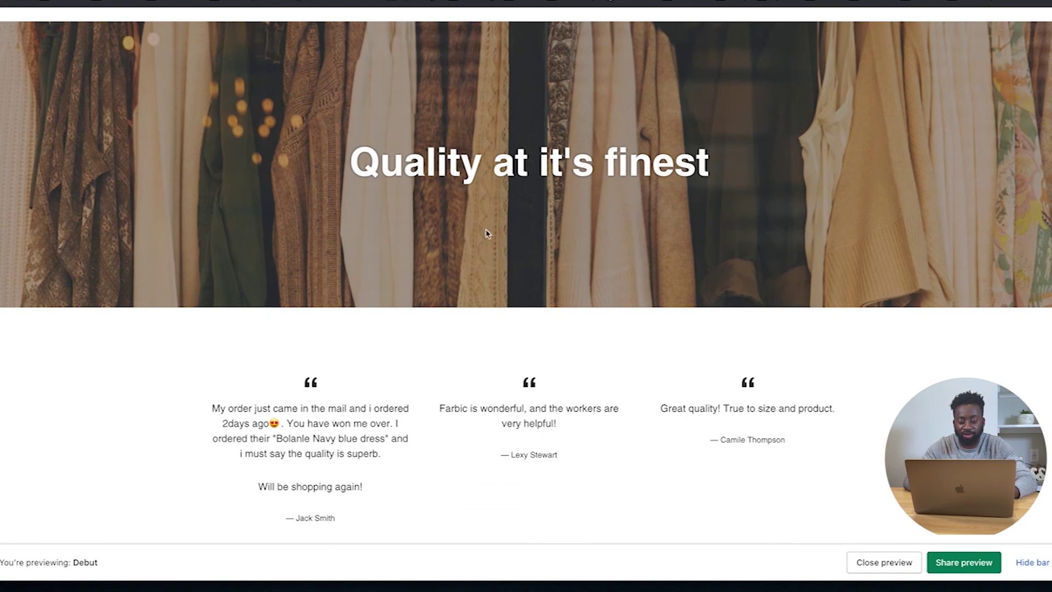
pyautogui.scroll(-2, 328, 452)
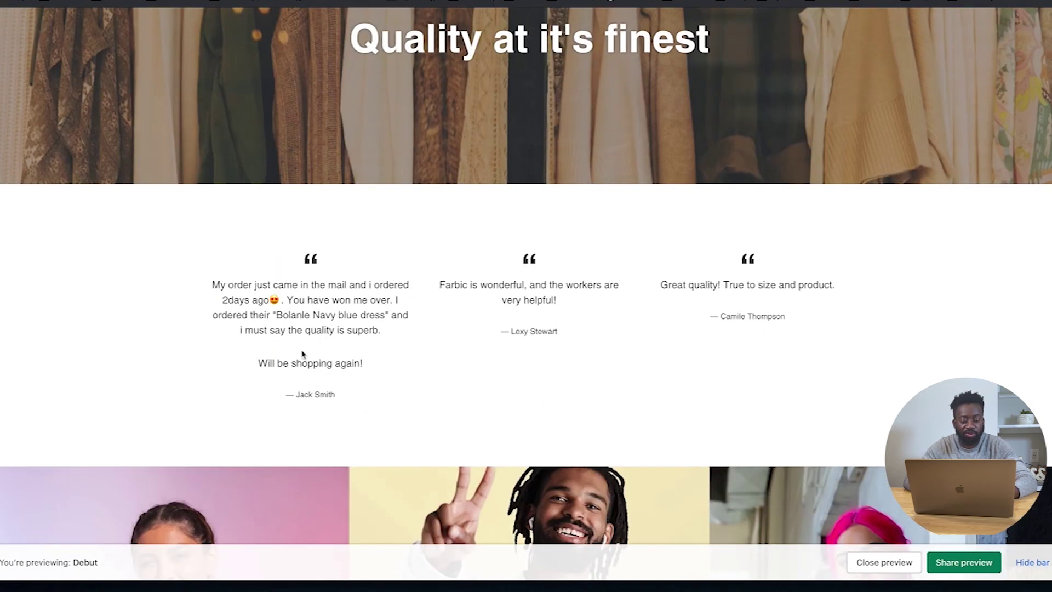
pyautogui.scroll(-5, 354, 359)
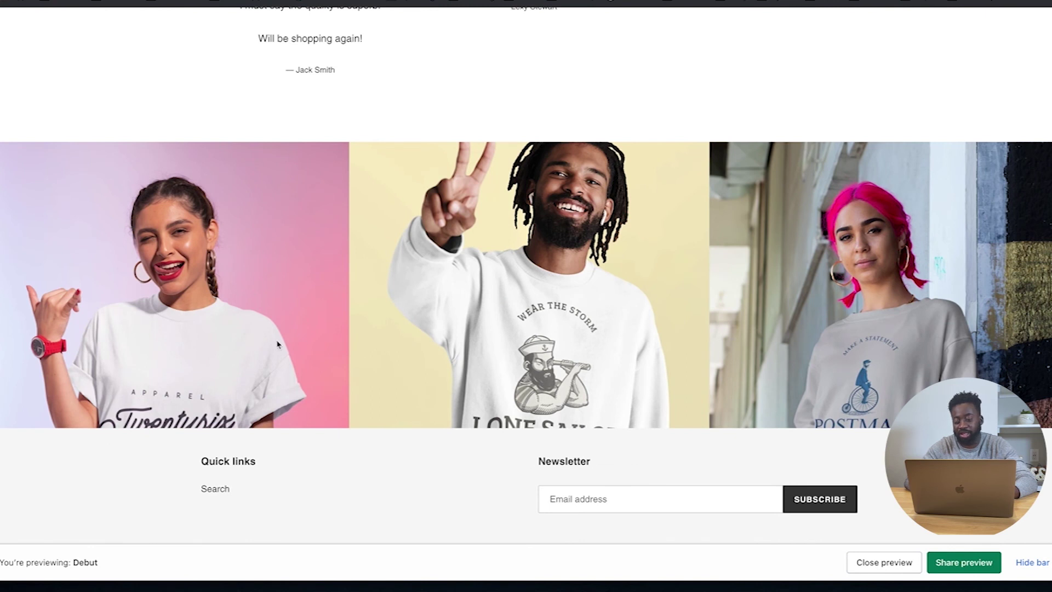
pyautogui.scroll(15, 436, 356)
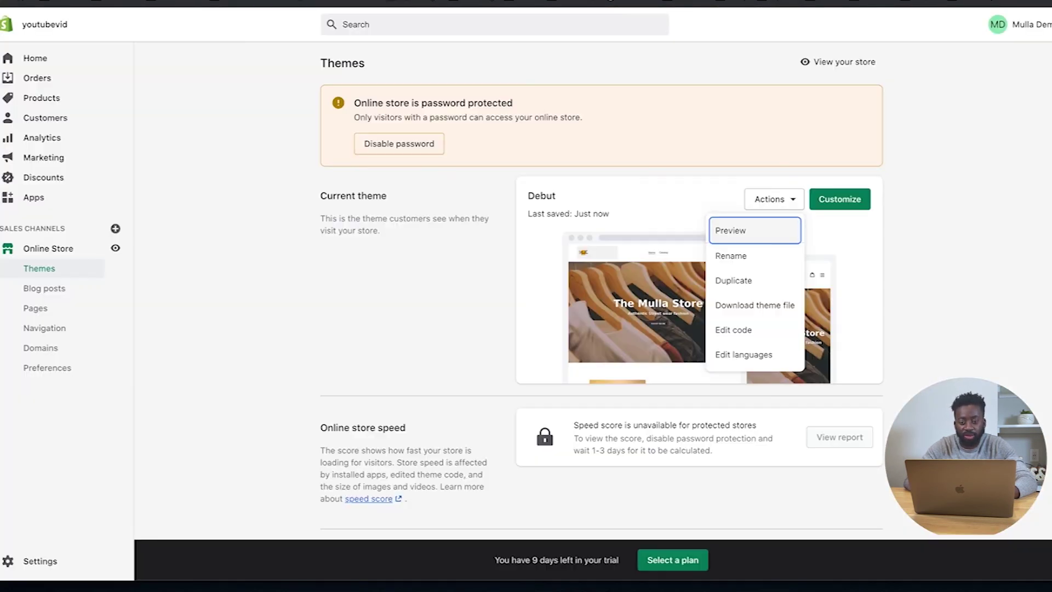
# - Go to Online Store Pages and start adding a new page
pyautogui.click(296, 329)
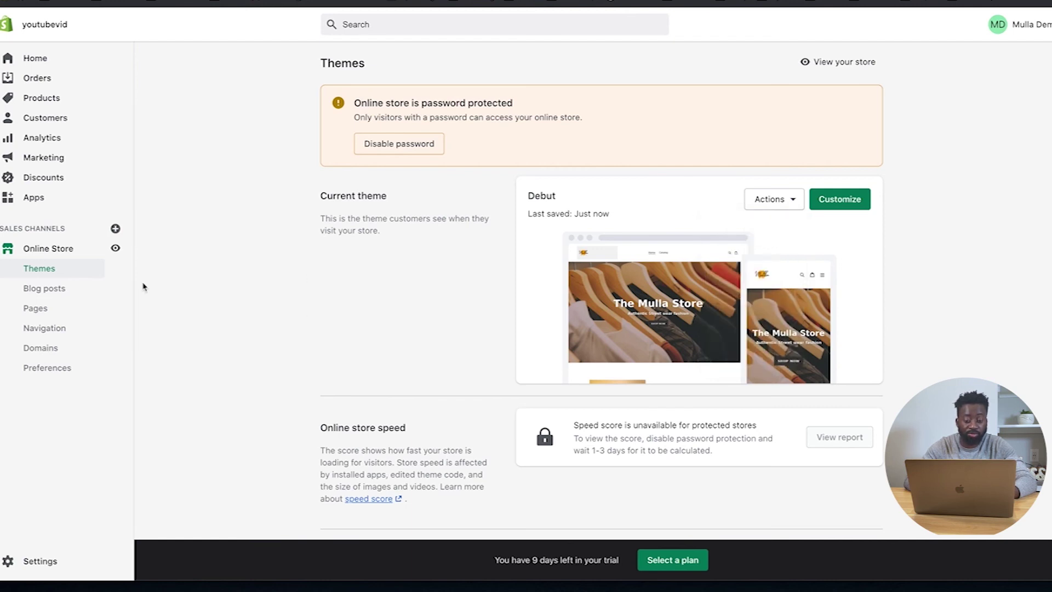
pyautogui.click(59, 308)
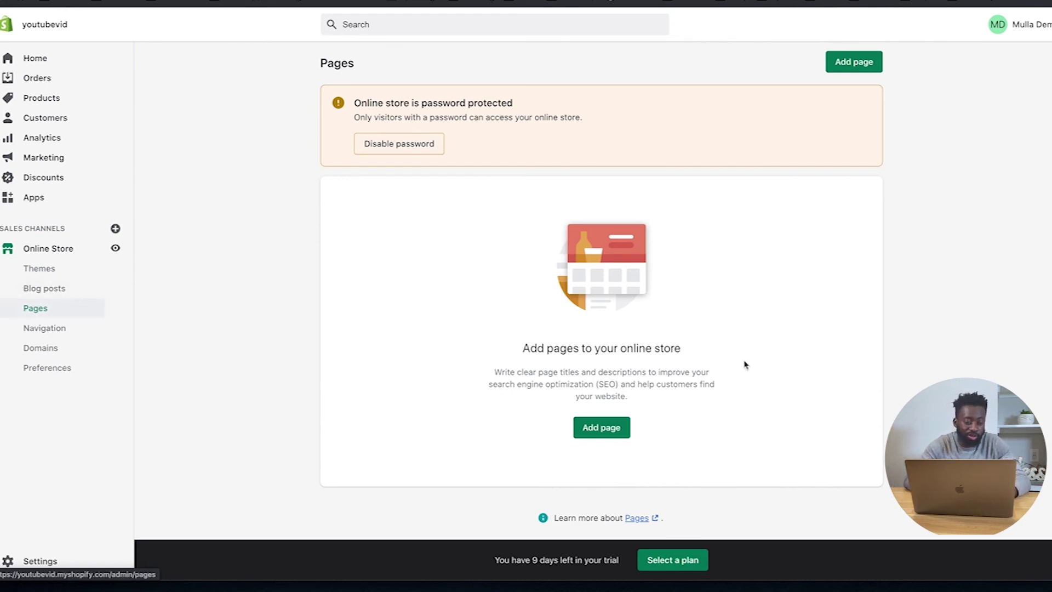
pyautogui.click(601, 427)
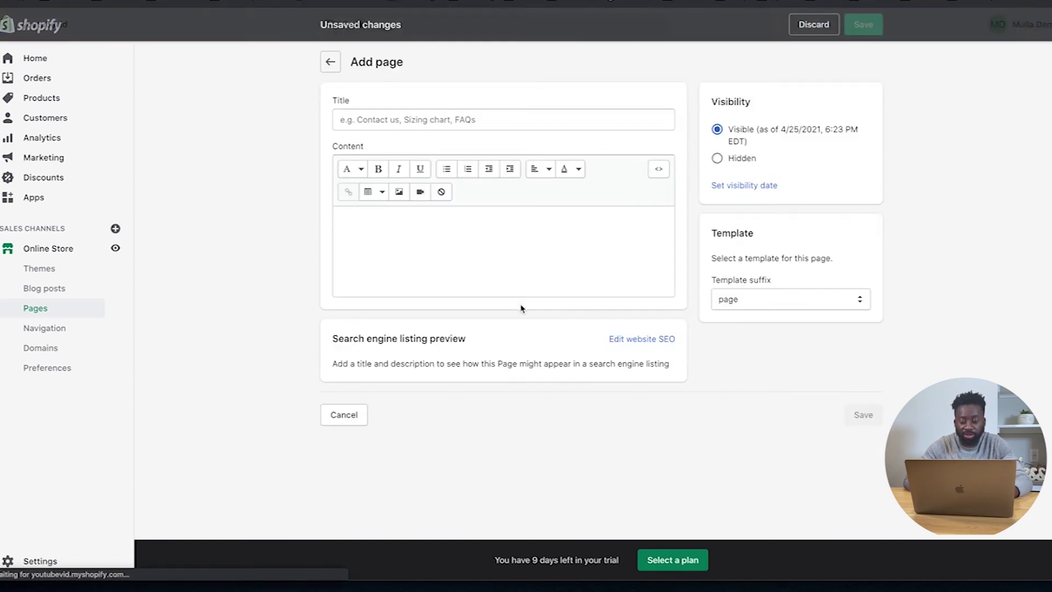
# - Title the page 'Privacy Policy' and paste the copied sample policy into Content
pyautogui.click(428, 120)
pyautogui.write('Pr')
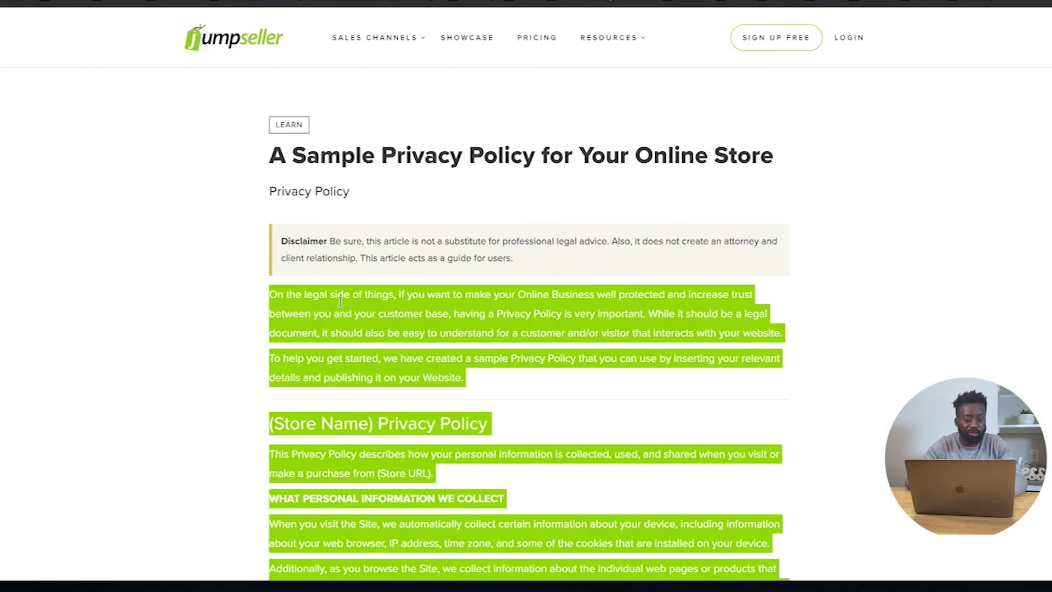
pyautogui.rightClick(341, 304)
pyautogui.click(364, 326)
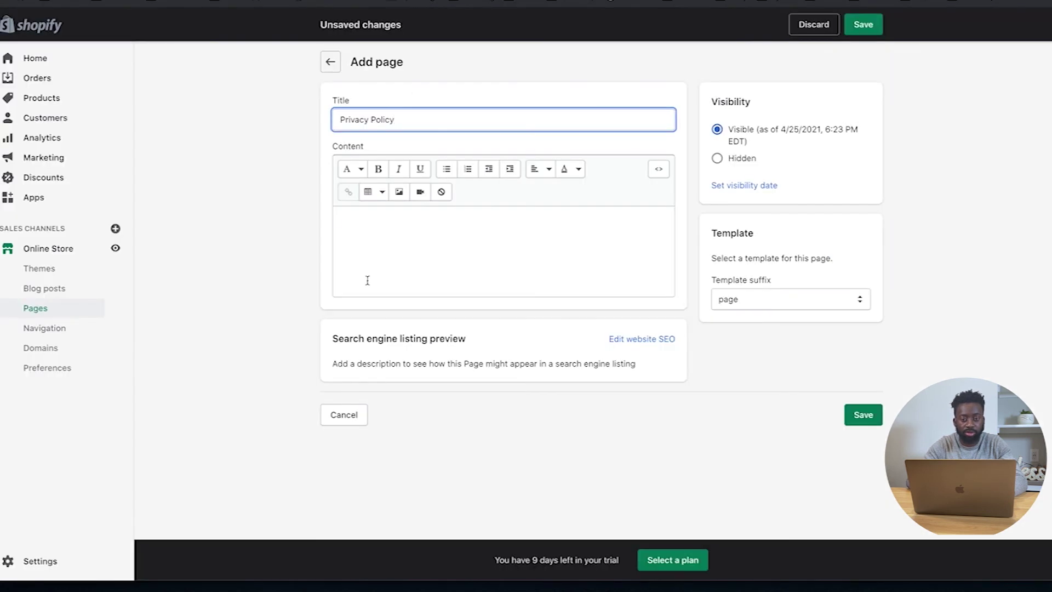
pyautogui.click(368, 281)
pyautogui.press('super+v')
# - Replace '(Store Name)' in the policy heading with 'Mulla Store', removing the brackets
pyautogui.scroll(10, 393, 270)
pyautogui.scroll(4, 392, 270)
pyautogui.scroll(15, 376, 323)
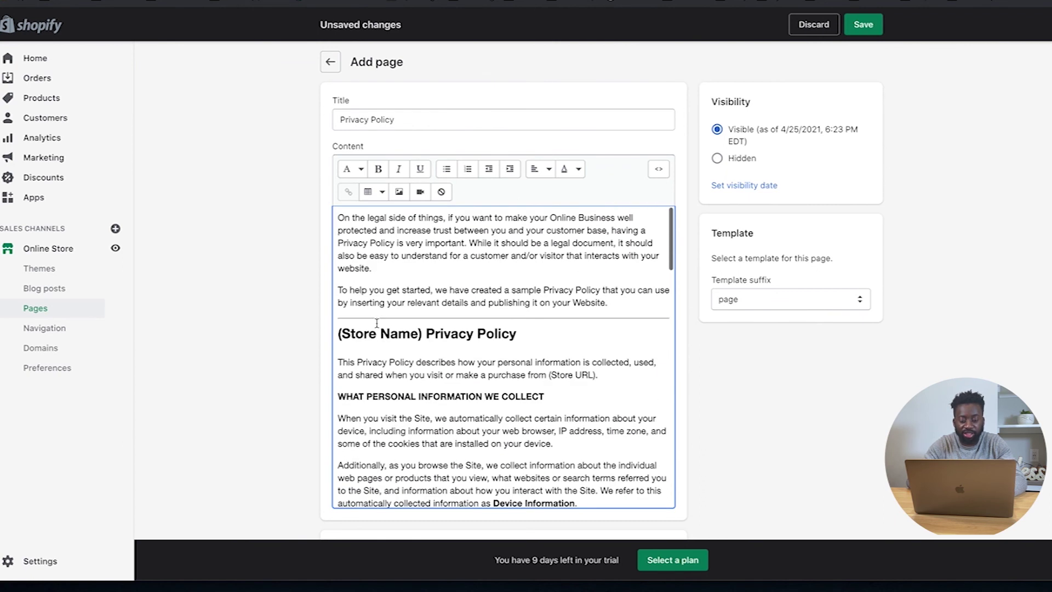
pyautogui.moveTo(417, 334); pyautogui.dragTo(342, 333)
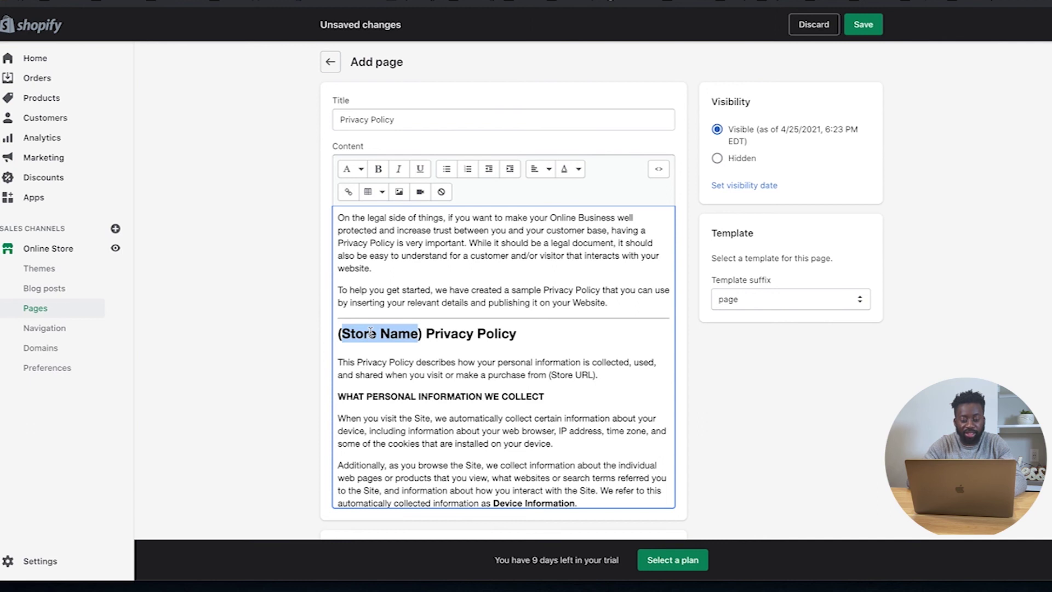
pyautogui.write('Mulla Store')
pyautogui.press('Delete')
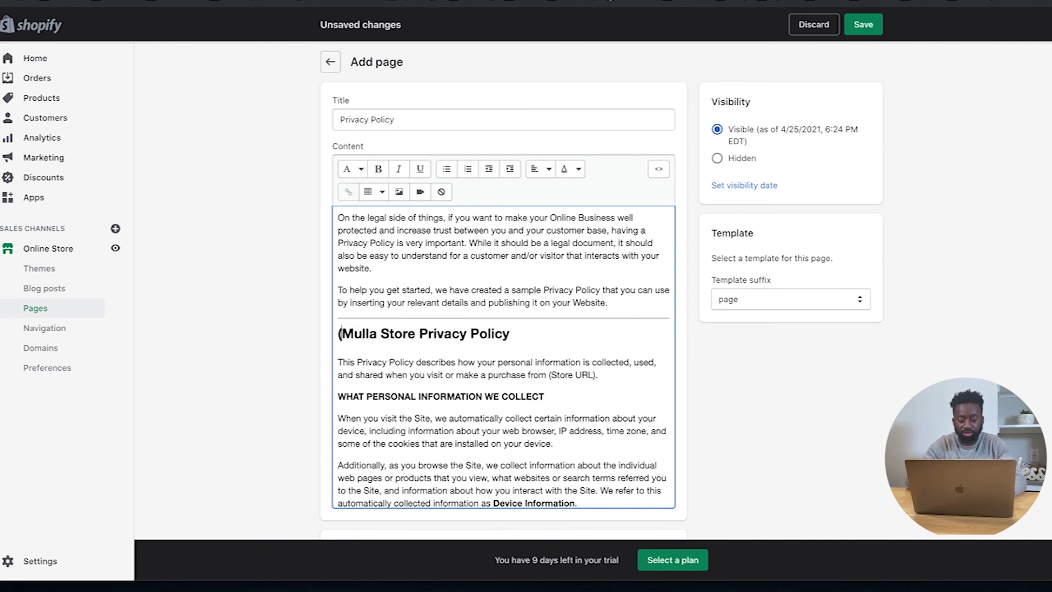
pyautogui.press('Home')
pyautogui.press('Delete')
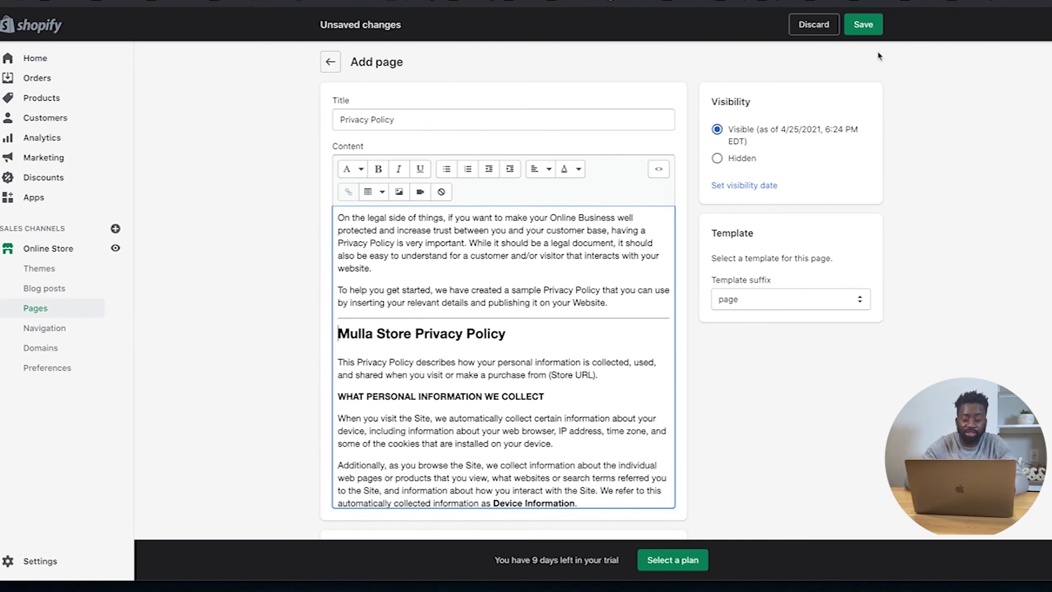
# - Save the Privacy Policy page and go to Online Store Navigation
pyautogui.click(864, 31)
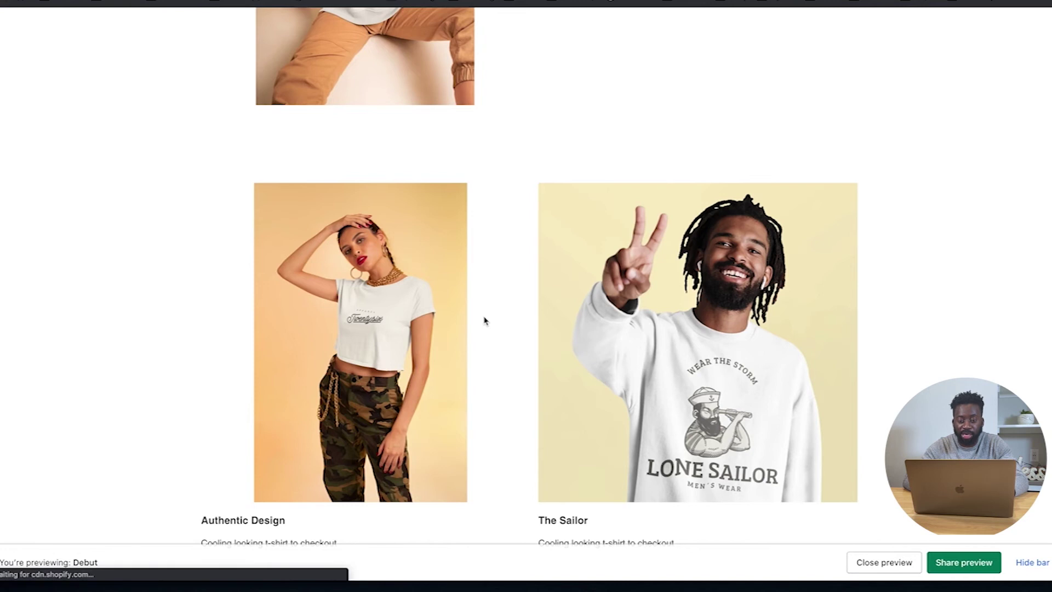
pyautogui.scroll(-10, 530, 385)
pyautogui.scroll(-10, 530, 386)
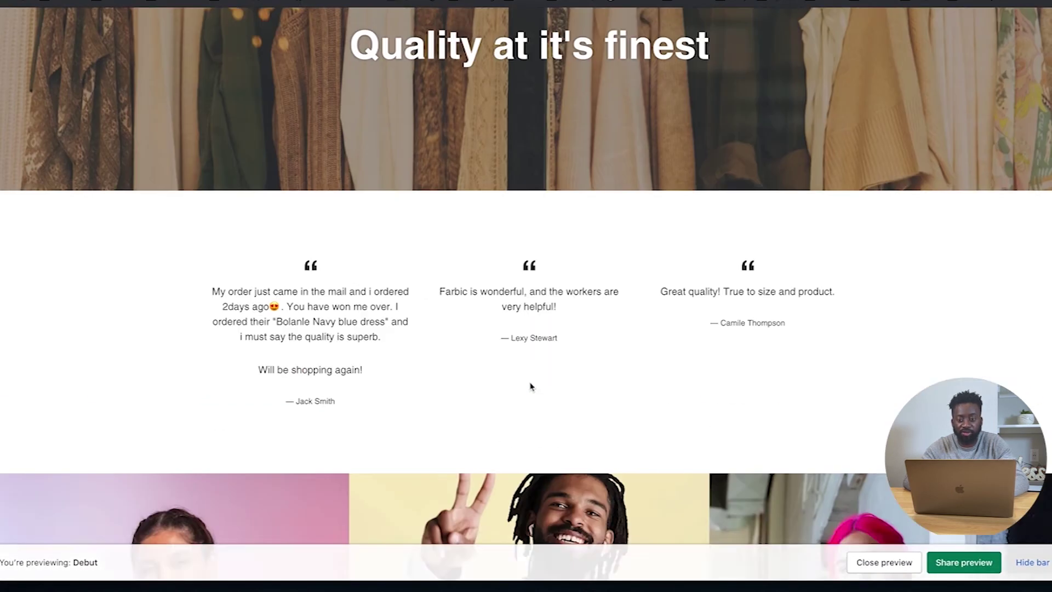
pyautogui.scroll(15, 531, 383)
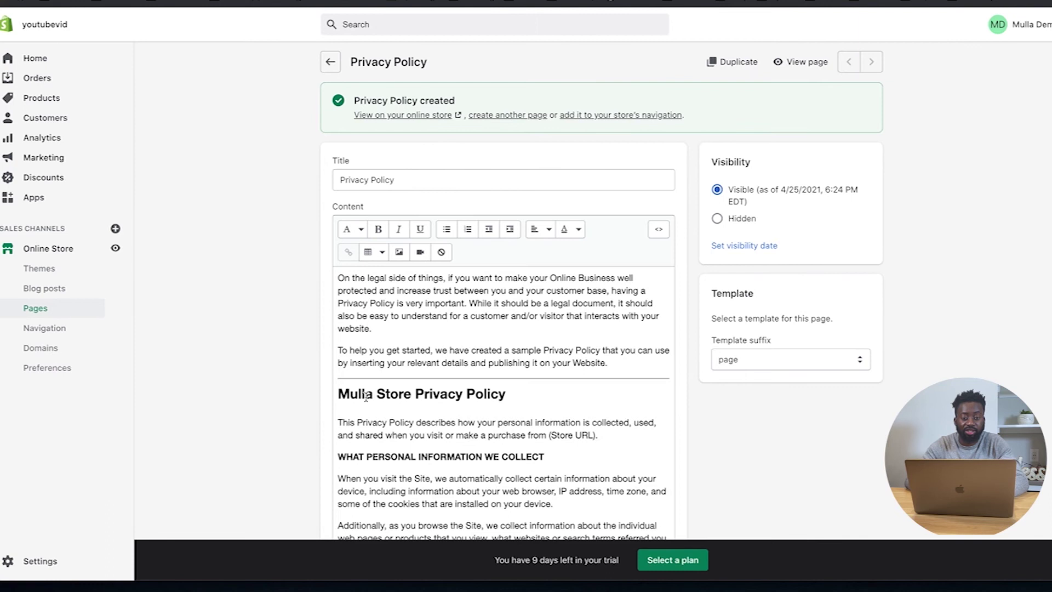
pyautogui.scroll(-2, 366, 397)
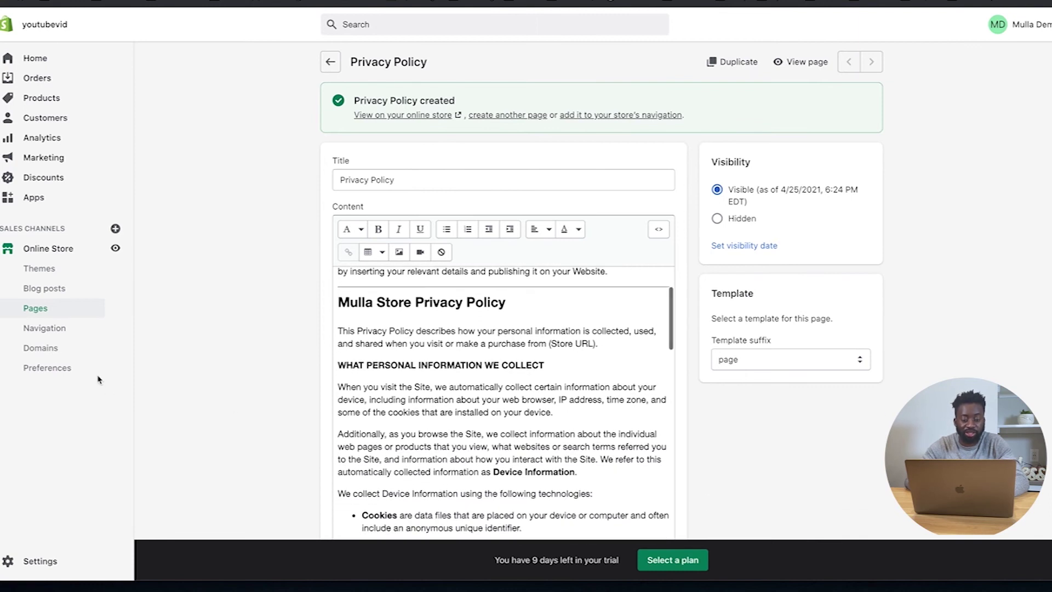
pyautogui.click(54, 329)
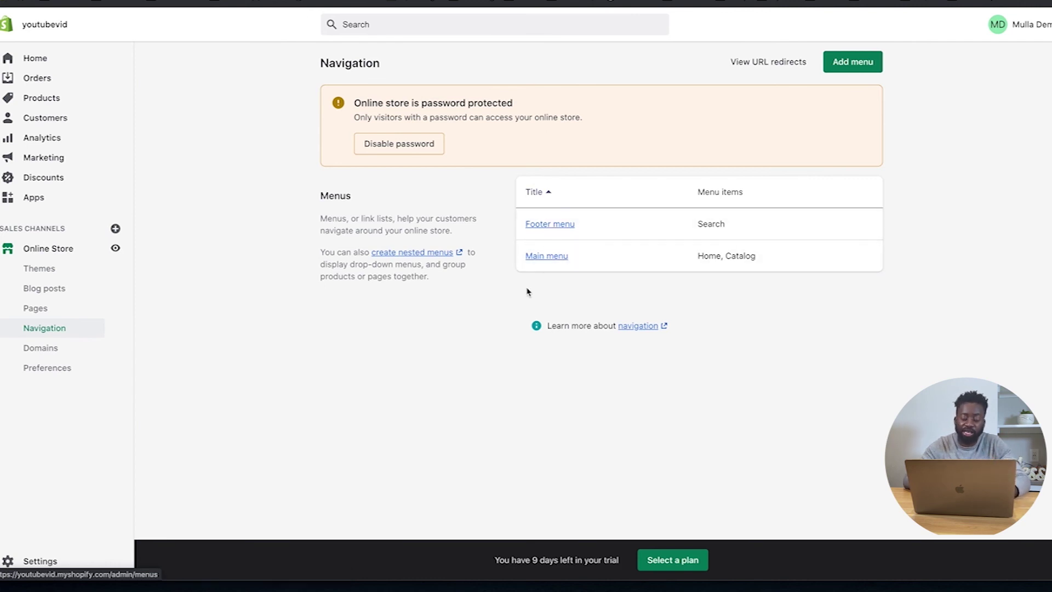
# - Open the Footer menu and begin a Privacy item, browsing link targets before dismissing
pyautogui.click(564, 229)
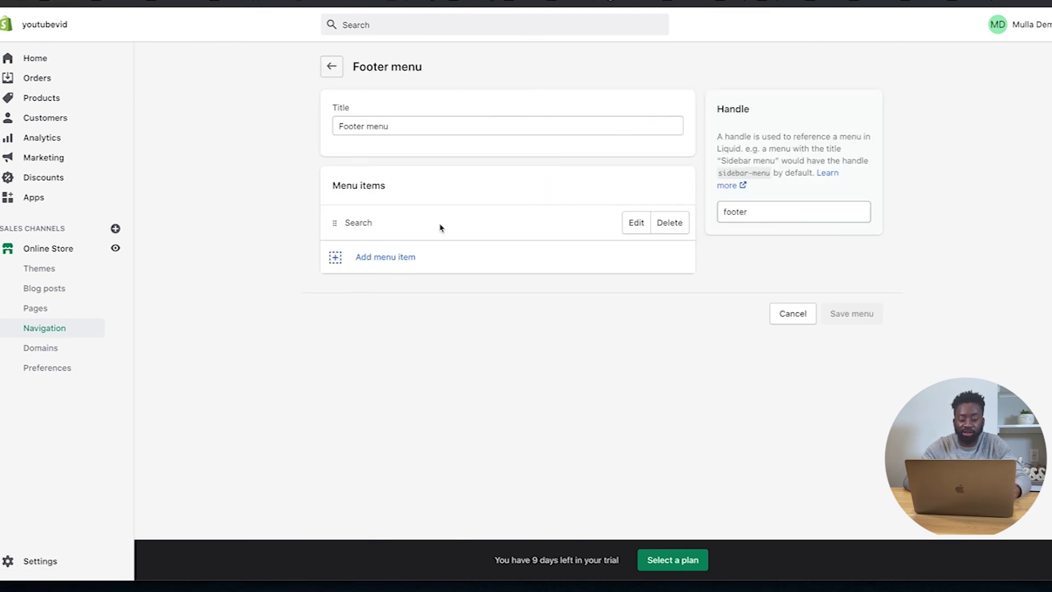
pyautogui.click(400, 261)
pyautogui.click(401, 293)
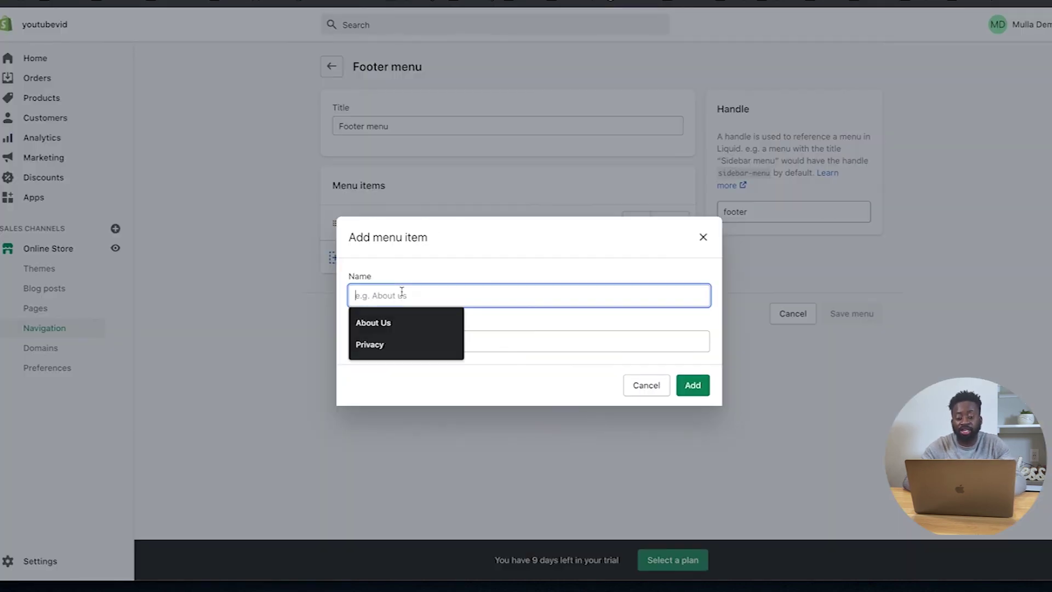
pyautogui.click(383, 345)
pyautogui.click(384, 342)
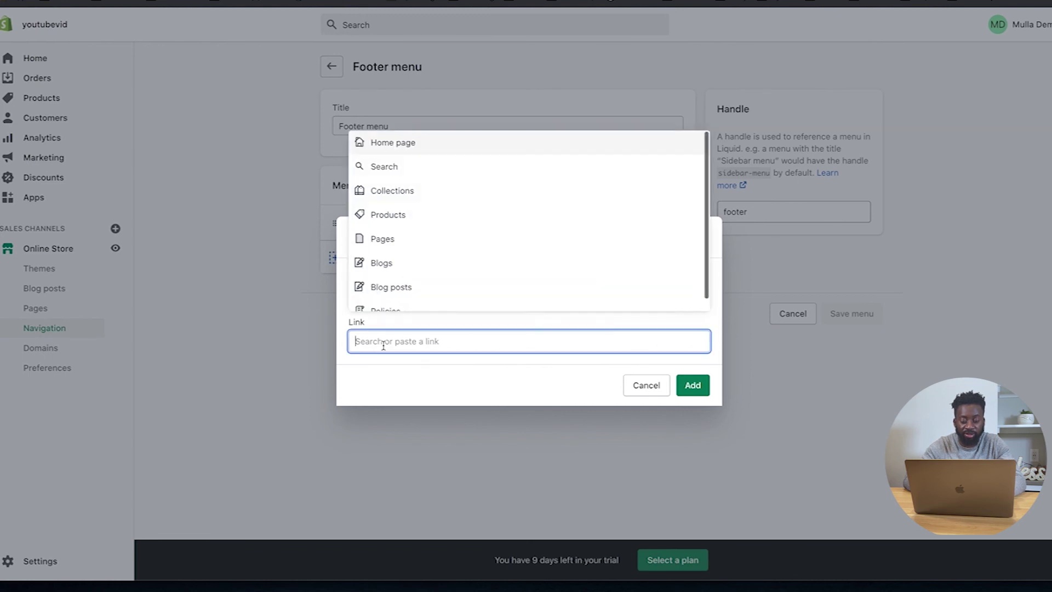
pyautogui.click(396, 237)
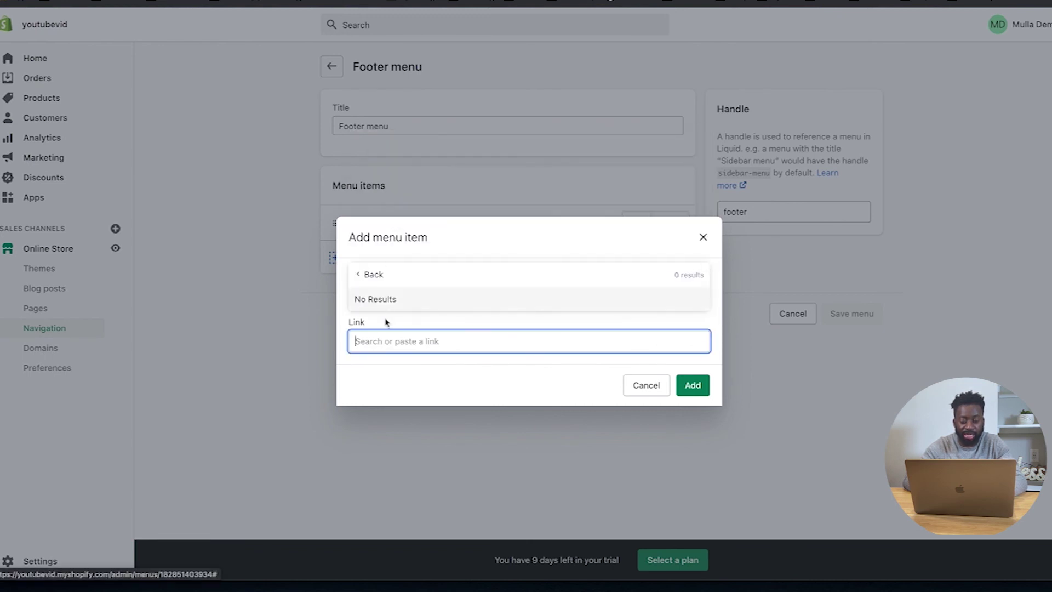
pyautogui.click(364, 280)
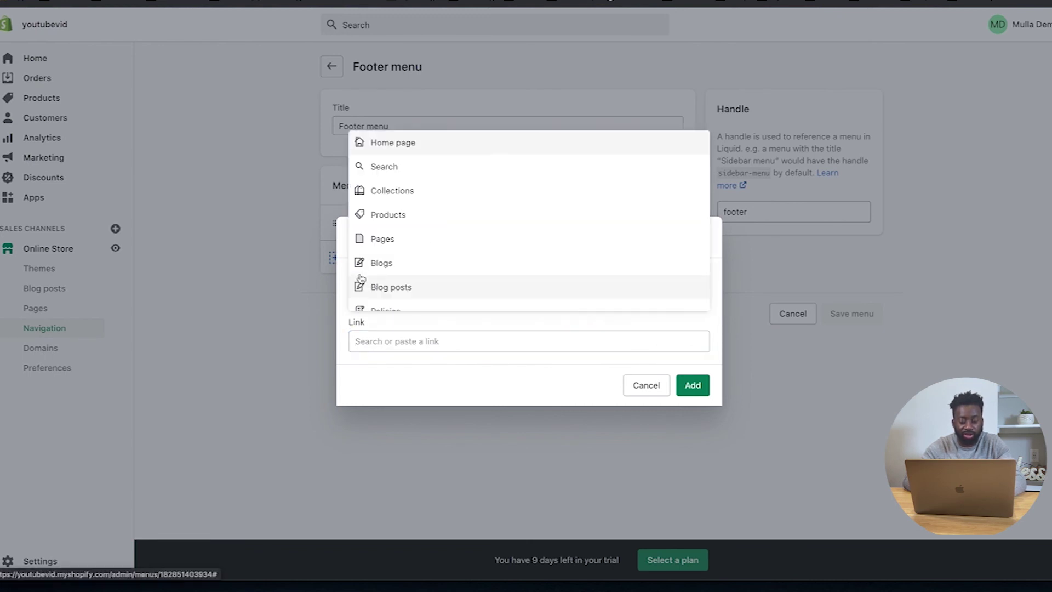
pyautogui.scroll(-1, 393, 258)
pyautogui.click(392, 229)
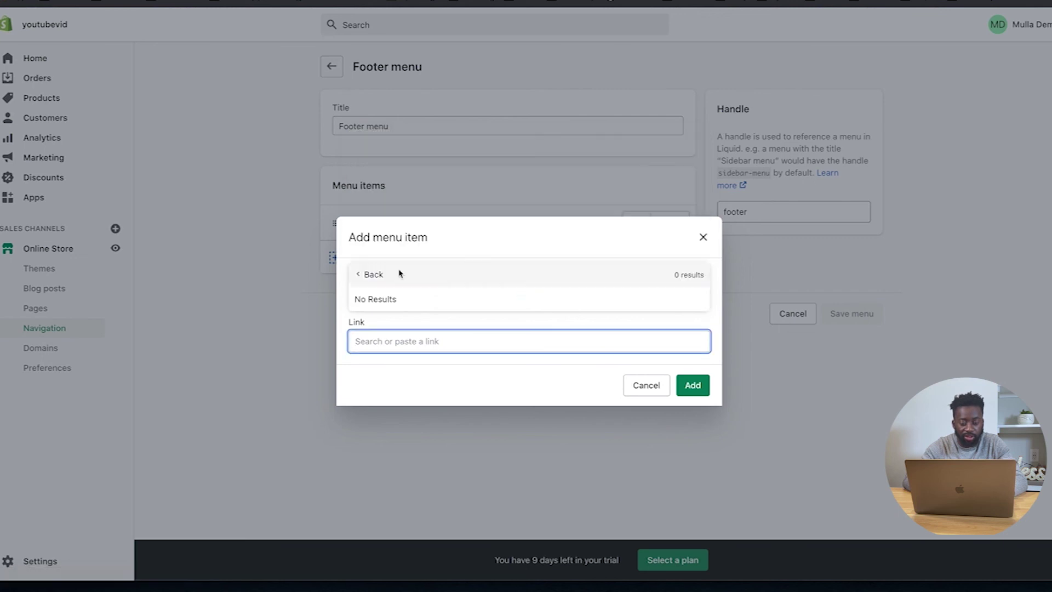
pyautogui.click(366, 390)
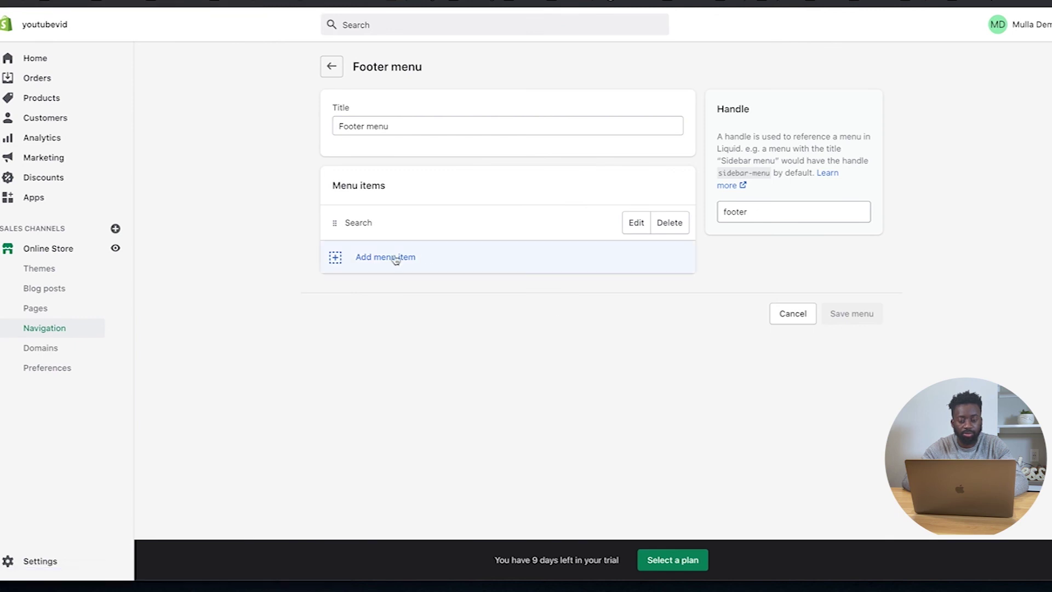
# - Add a Privacy item linked to Pages > Privacy Policy and save the Footer menu
pyautogui.click(392, 261)
pyautogui.click(460, 302)
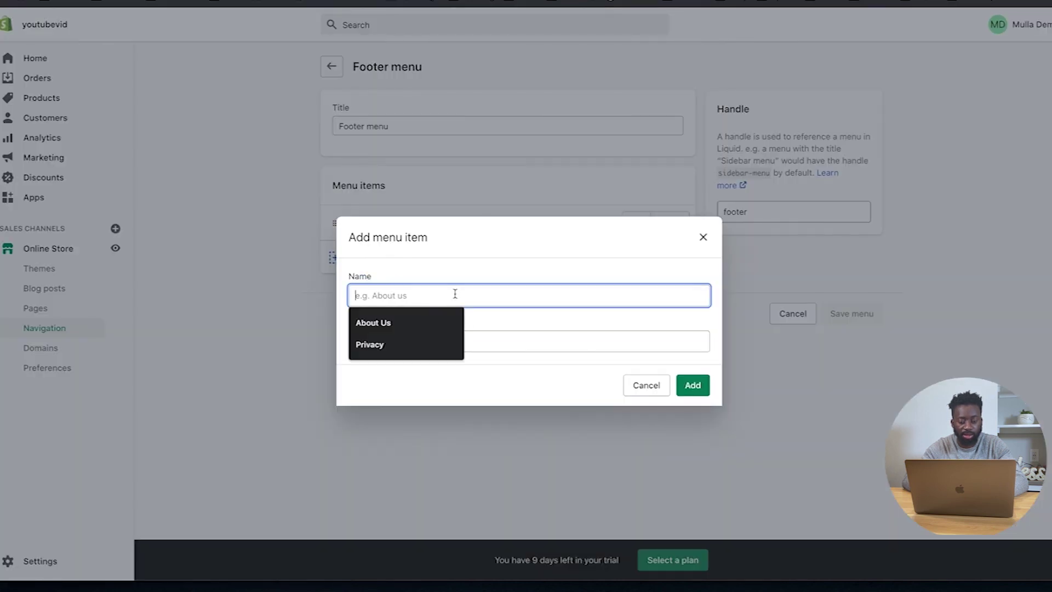
pyautogui.click(404, 342)
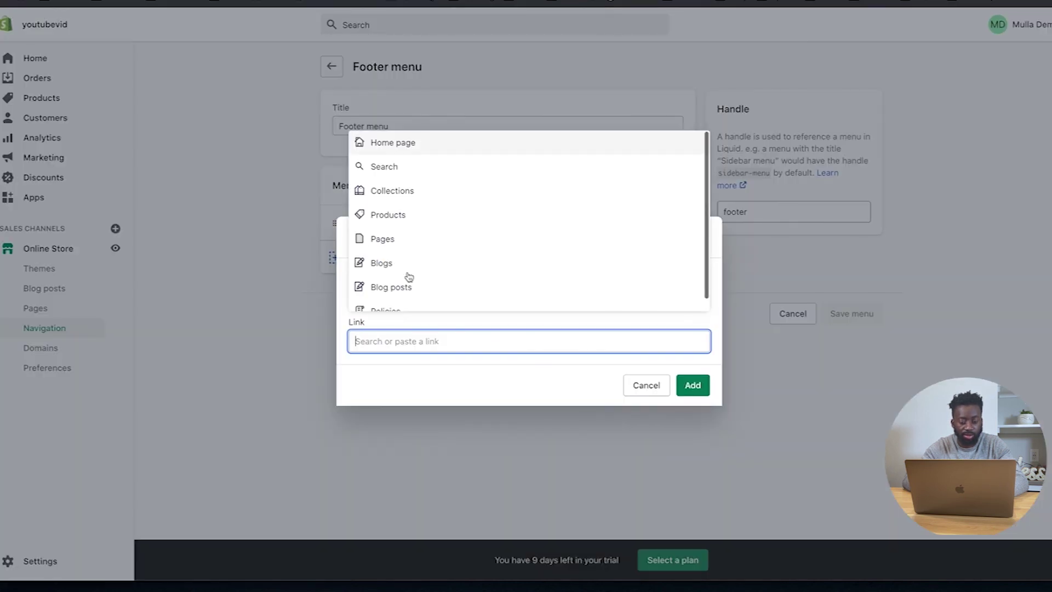
pyautogui.click(406, 236)
pyautogui.click(389, 298)
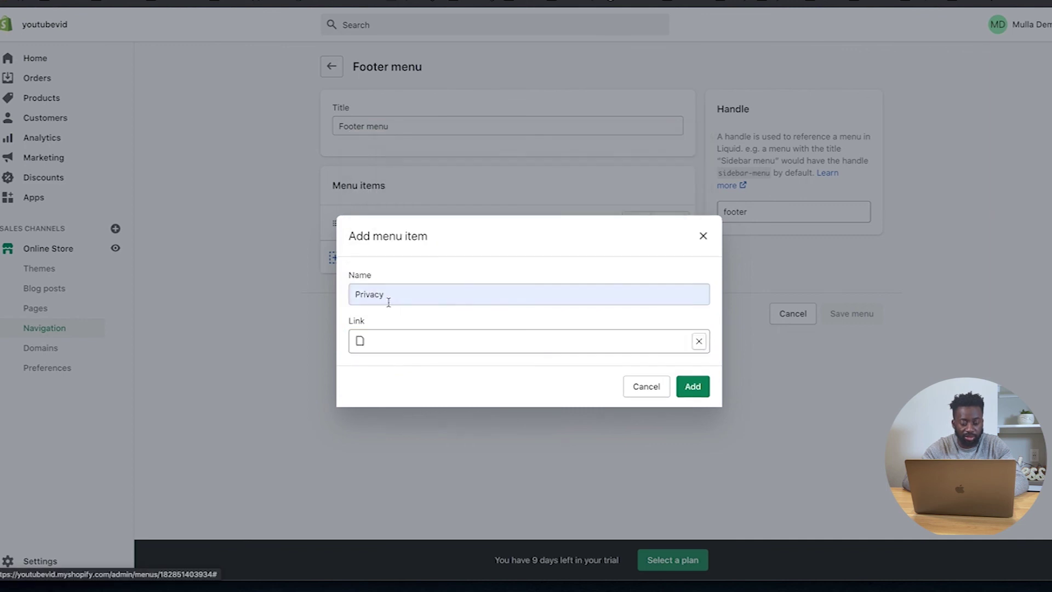
pyautogui.click(694, 387)
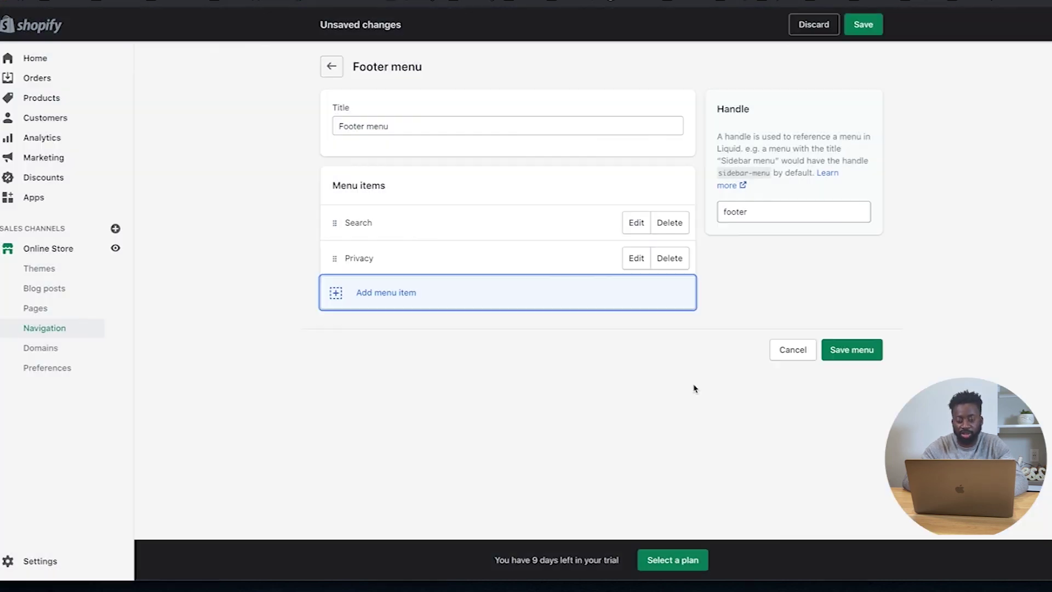
pyautogui.click(852, 353)
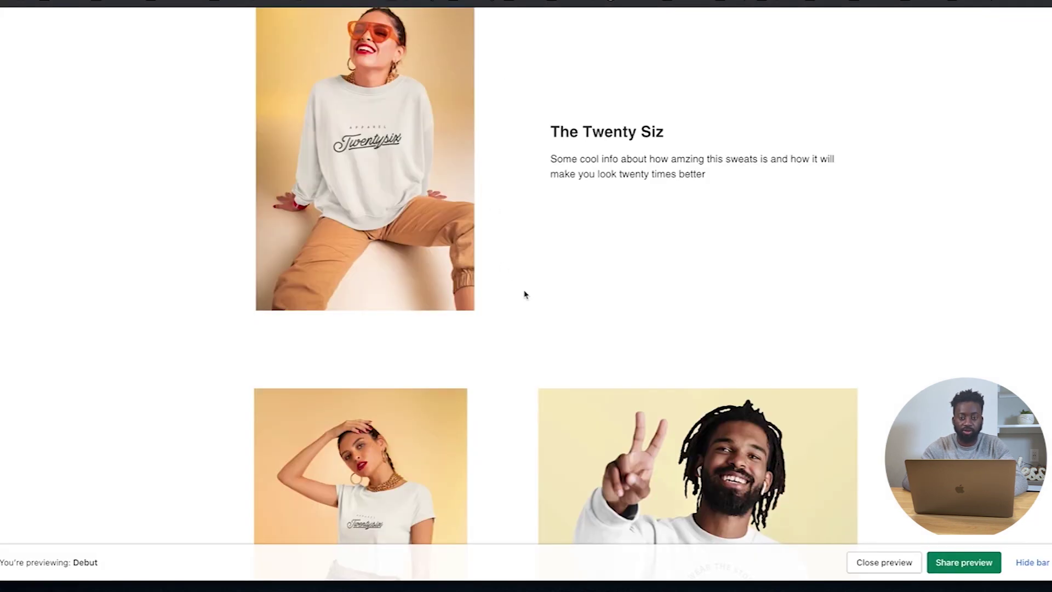
pyautogui.scroll(-15, 557, 411)
pyautogui.scroll(-20, 558, 418)
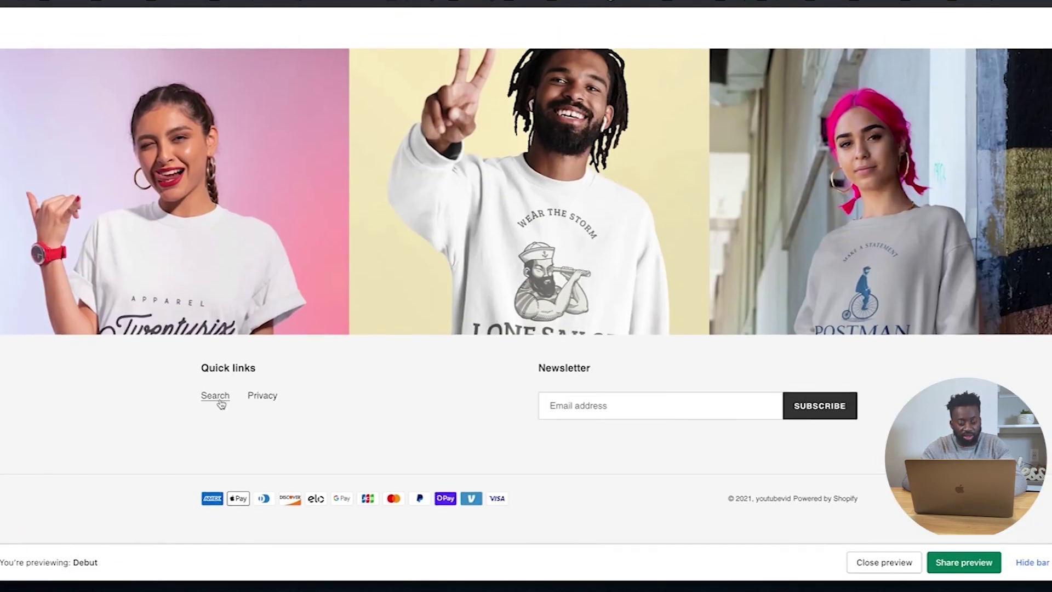
pyautogui.click(263, 399)
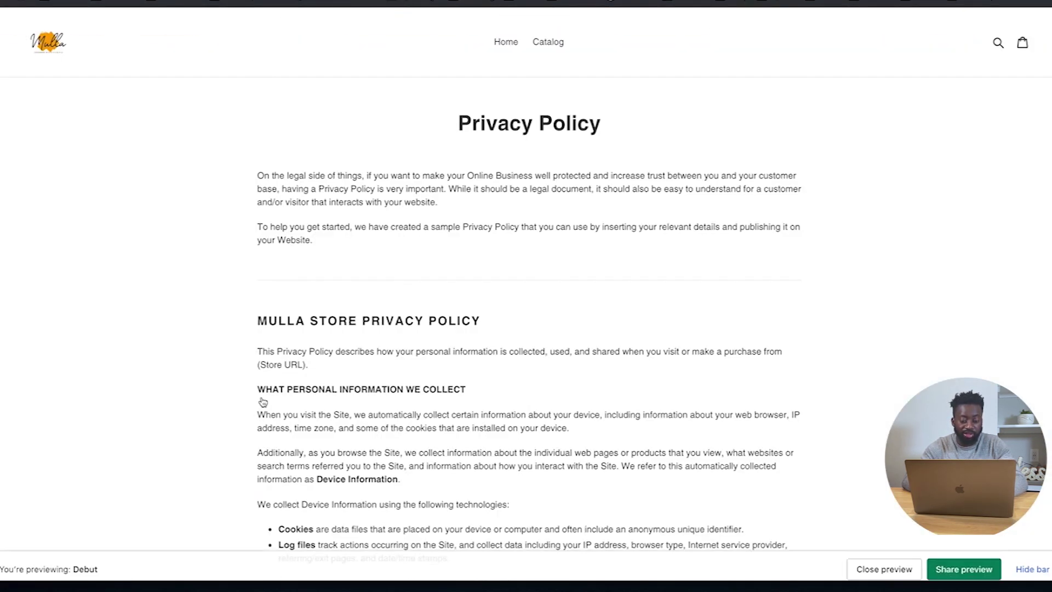
pyautogui.scroll(-15, 329, 447)
pyautogui.scroll(15, 324, 448)
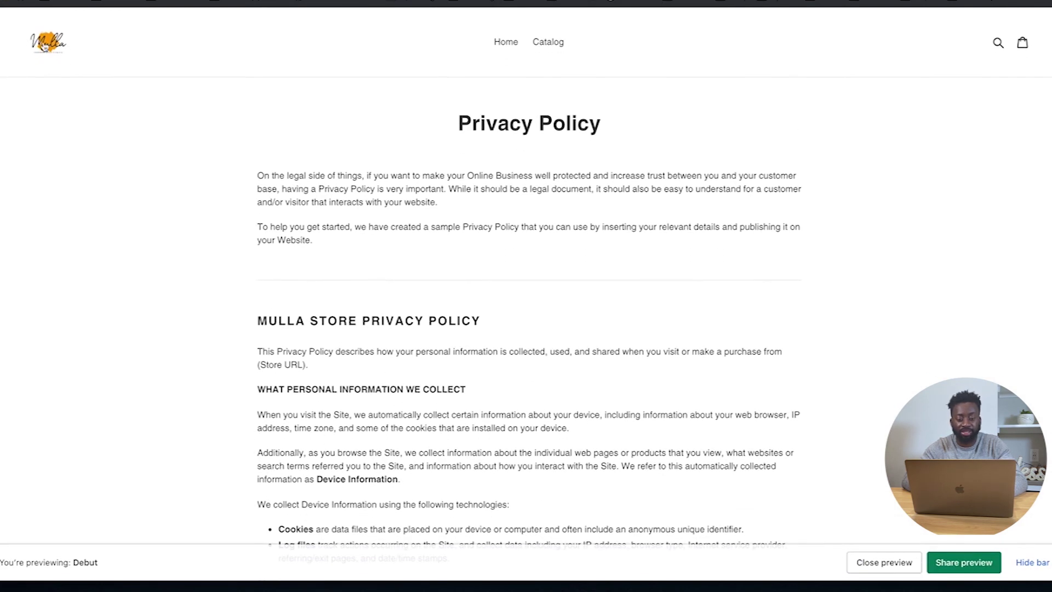
pyautogui.click(58, 55)
pyautogui.scroll(-10, 274, 291)
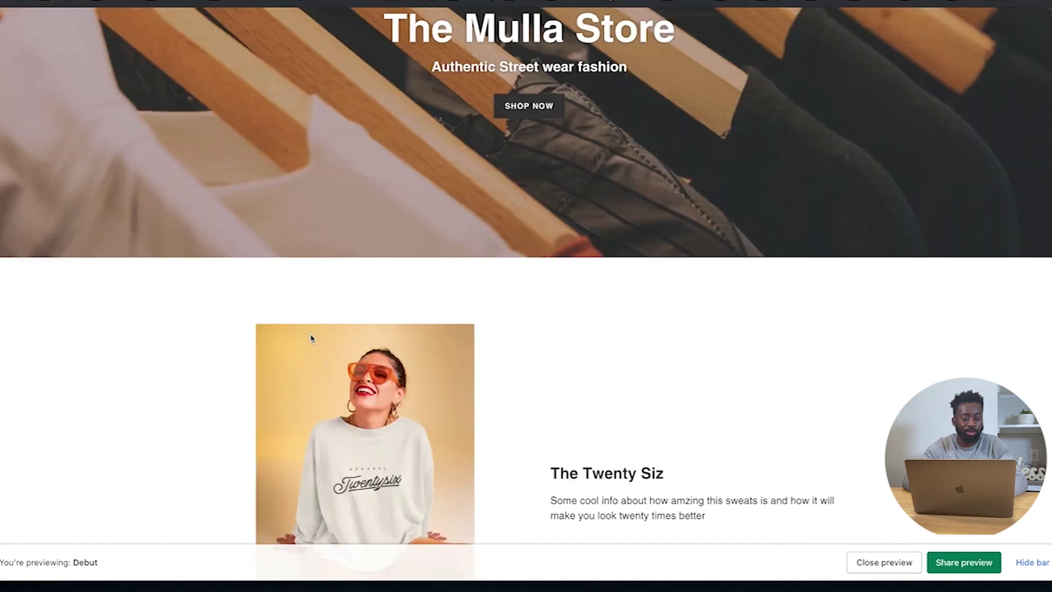
pyautogui.scroll(-20, 311, 338)
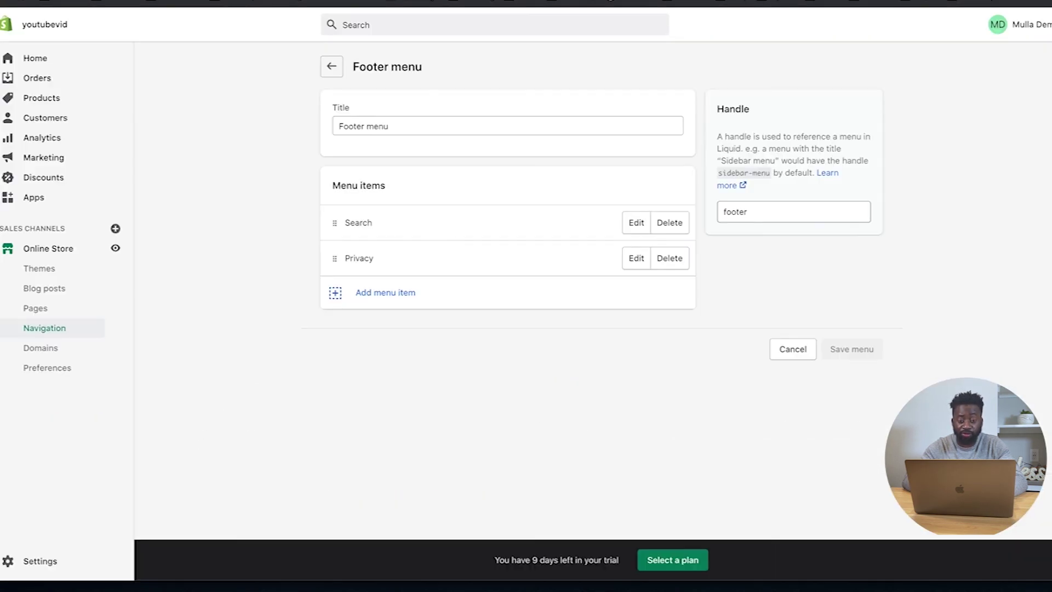
# - Return to the Navigation list, go to Products, and open a new Add product form
pyautogui.click(332, 68)
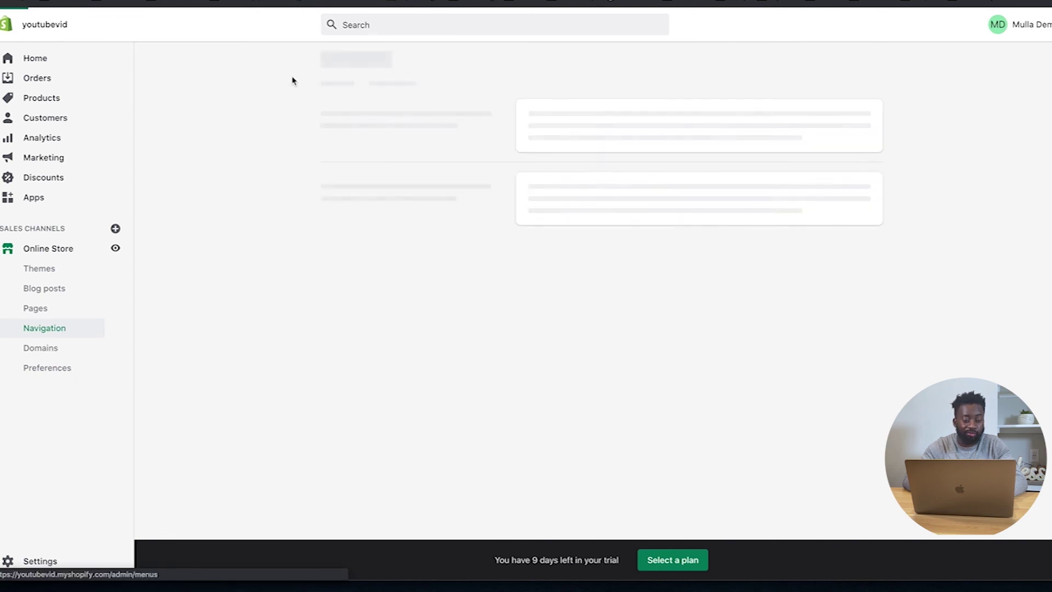
pyautogui.click(58, 106)
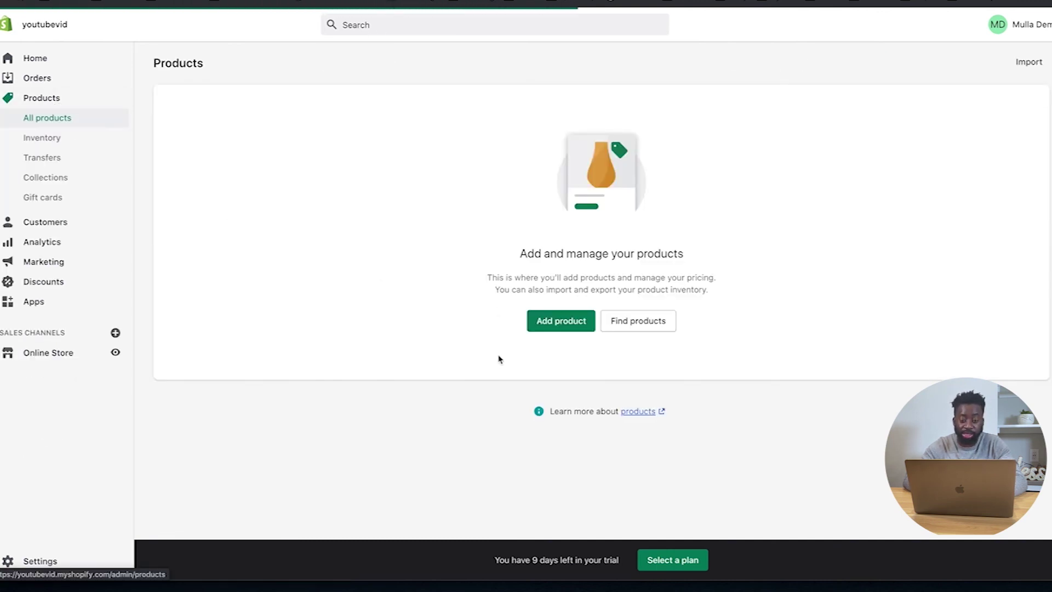
pyautogui.click(559, 331)
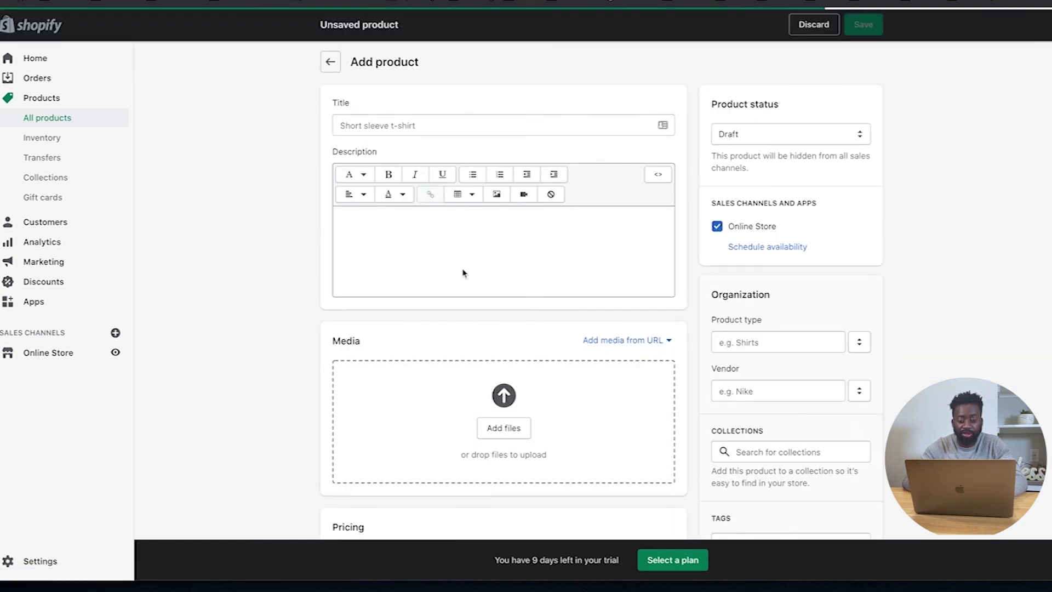
pyautogui.scroll(-2, 557, 338)
pyautogui.scroll(2, 558, 338)
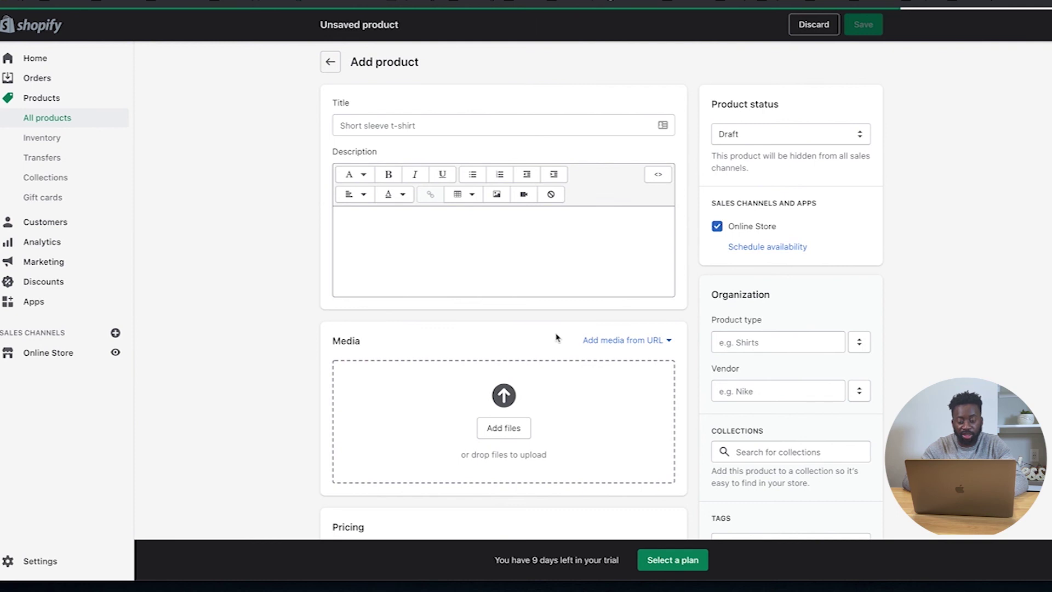